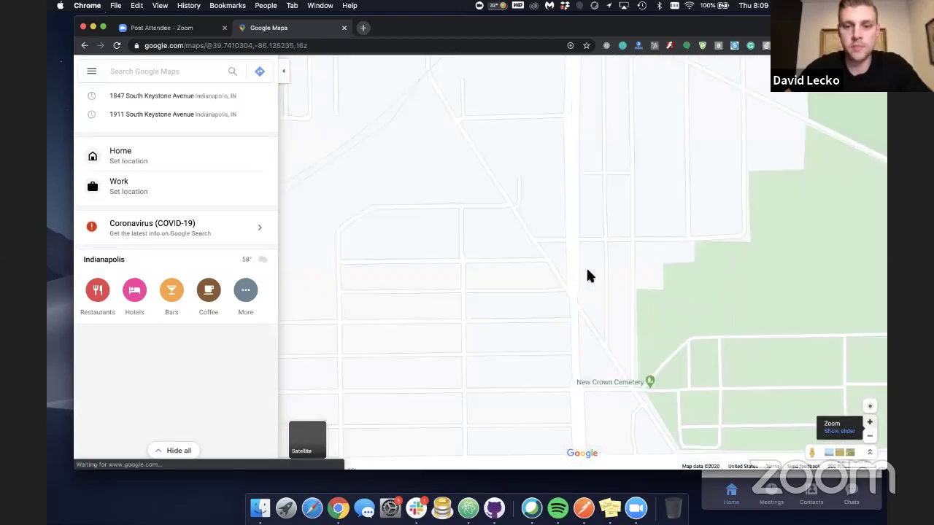
Zoom the map and enter Street View on E Minnesota St, facing the corner intersection
scroll(588, 270, "up", 2)
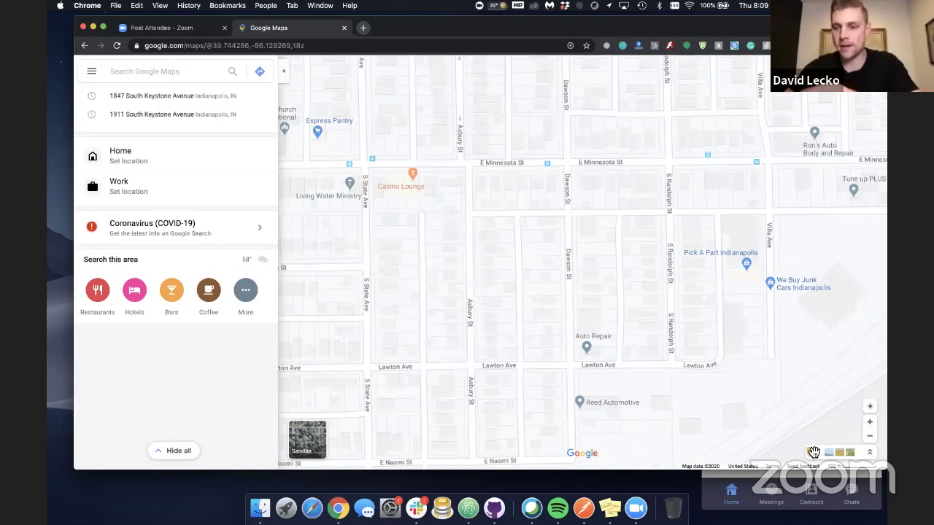
left_click_drag(810, 448, 467, 135)
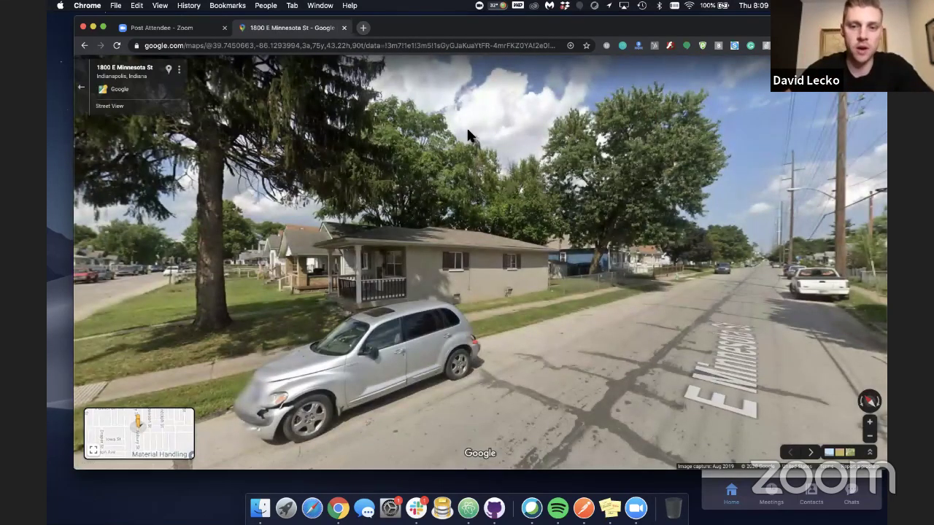
left_click_drag(369, 278, 514, 255)
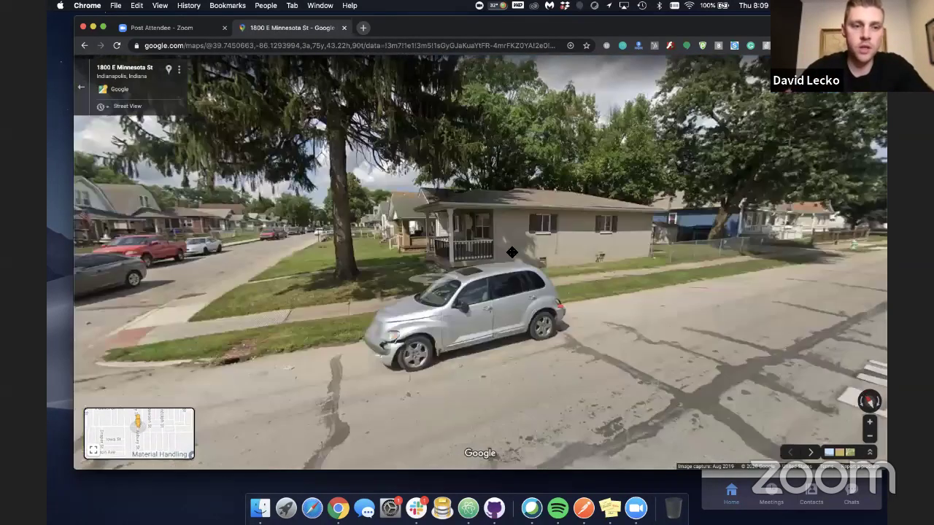
left_click_drag(270, 285, 394, 273)
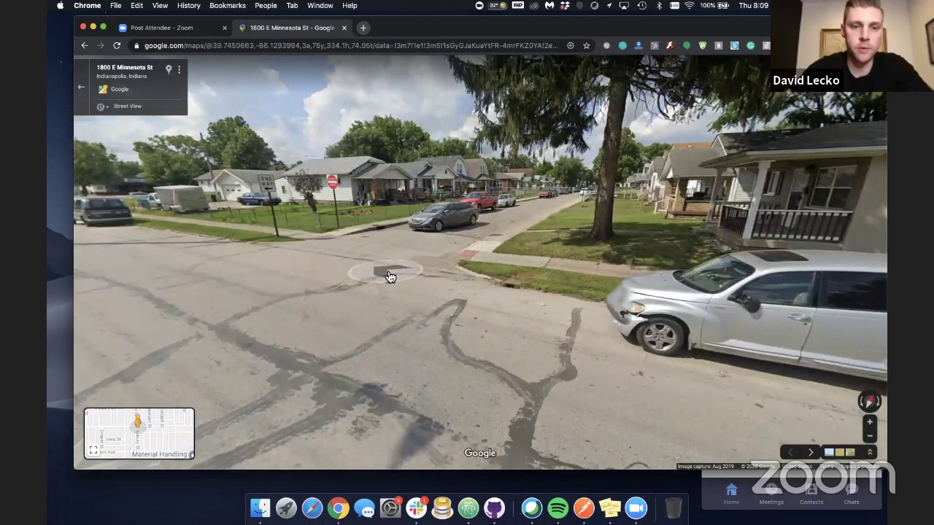
left_click(390, 277)
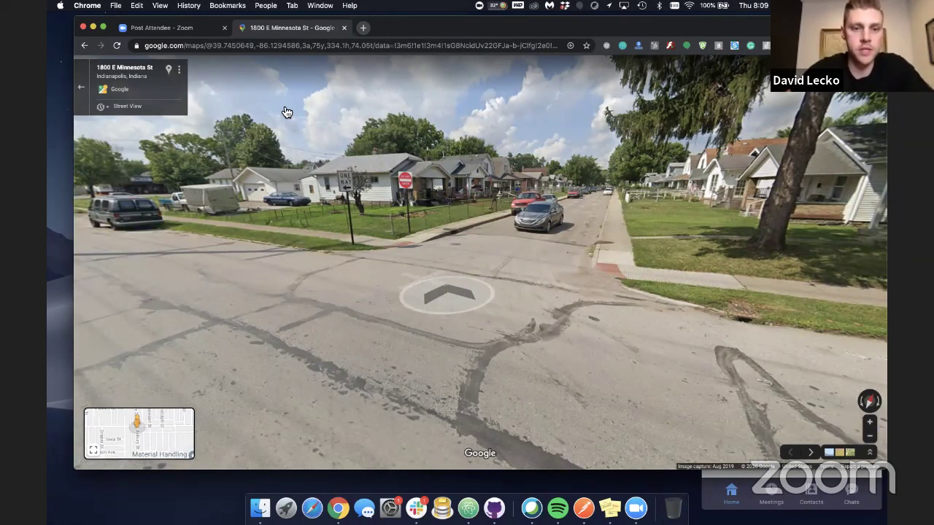
left_click(544, 244)
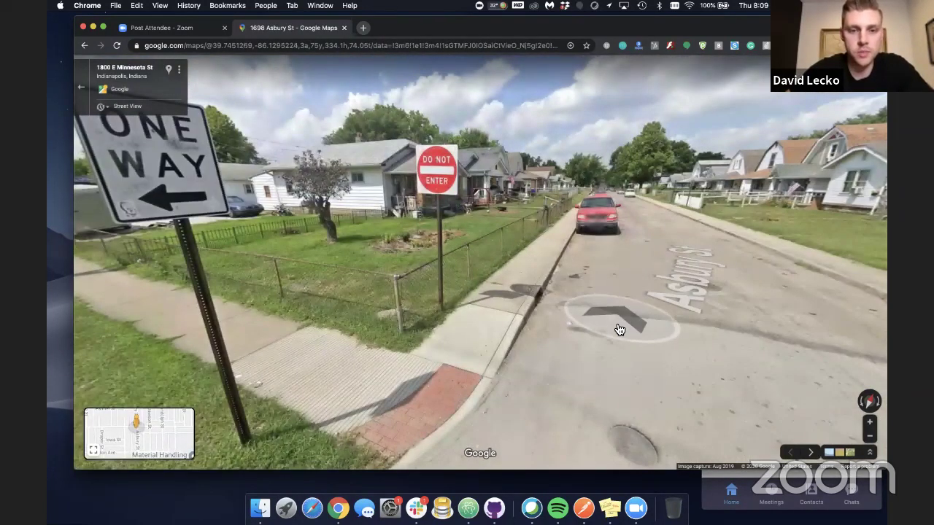
left_click(619, 328)
left_click(443, 344)
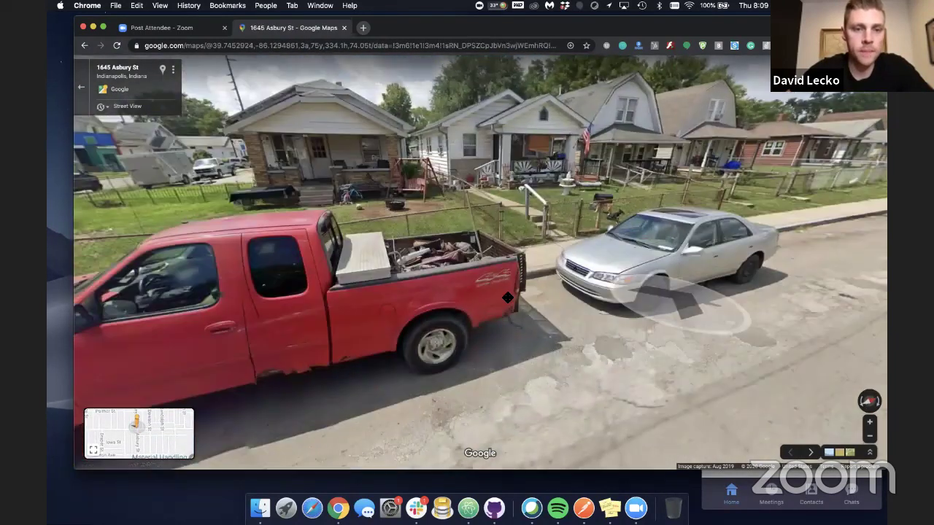
left_click_drag(437, 292, 537, 327)
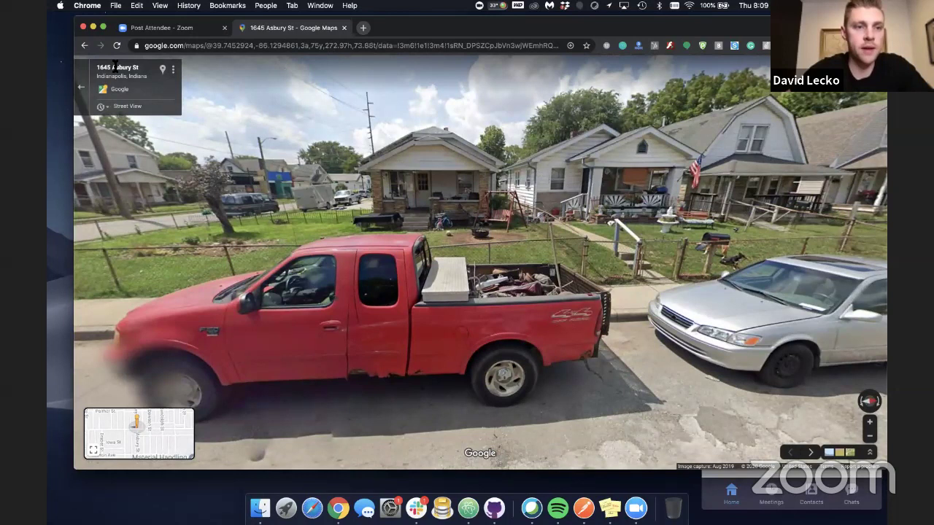
left_click(163, 72)
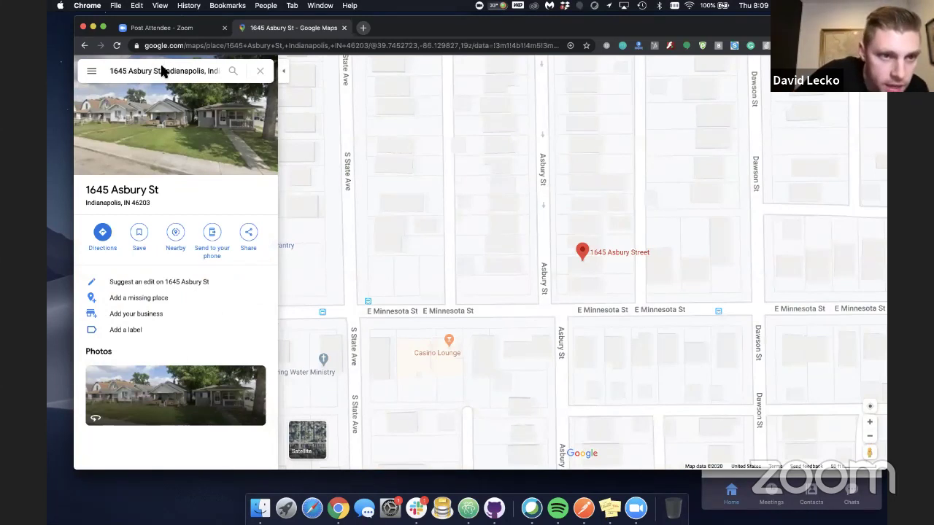
left_click(582, 285)
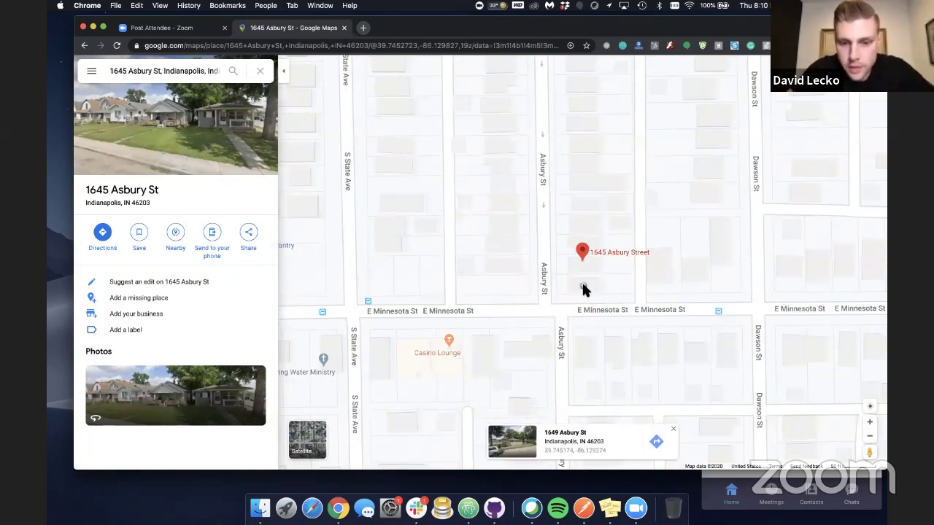
left_click(576, 353)
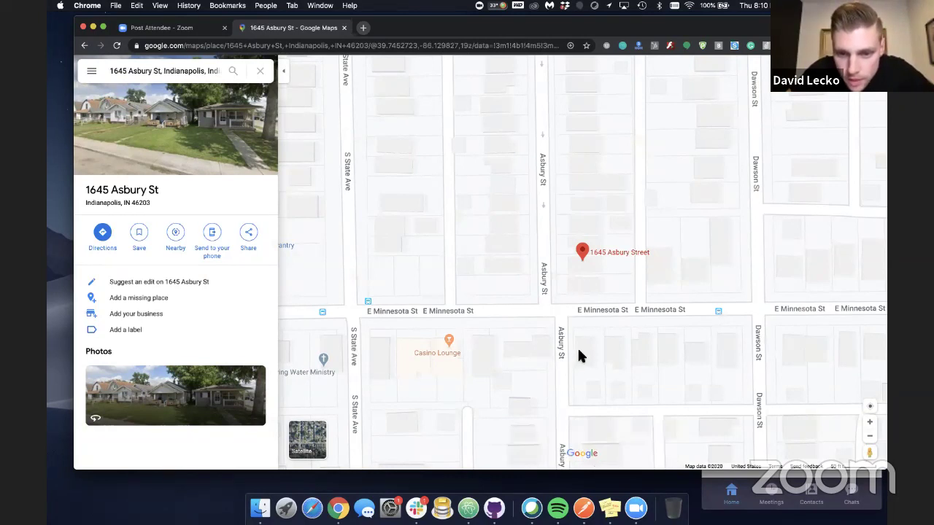
left_click(535, 345)
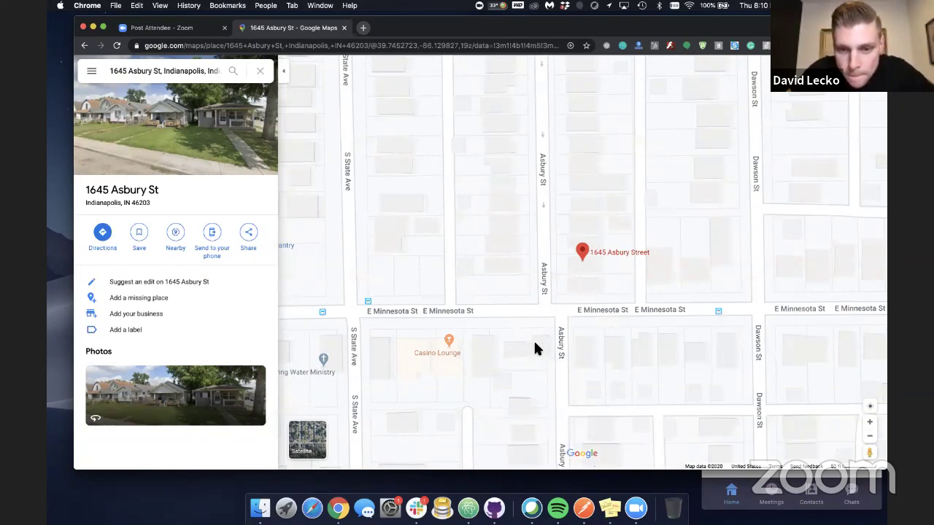
left_click(511, 285)
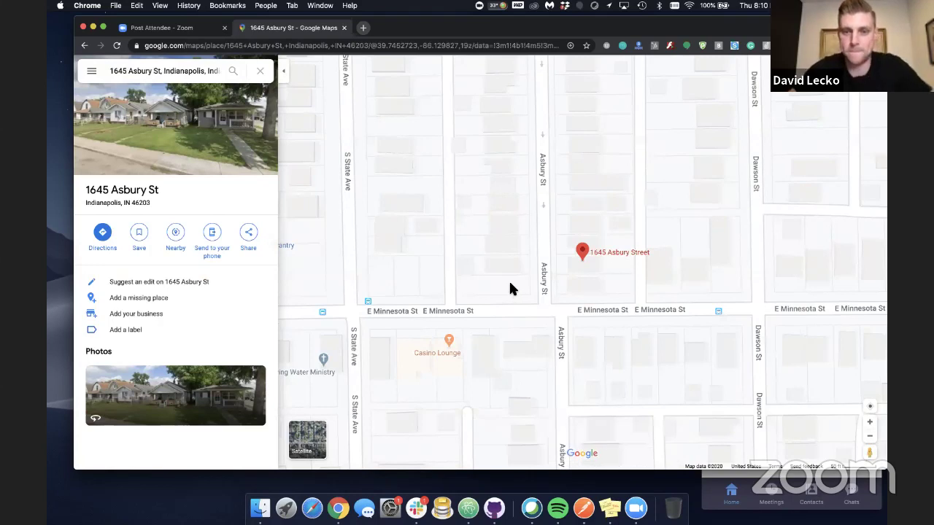
left_click(509, 262)
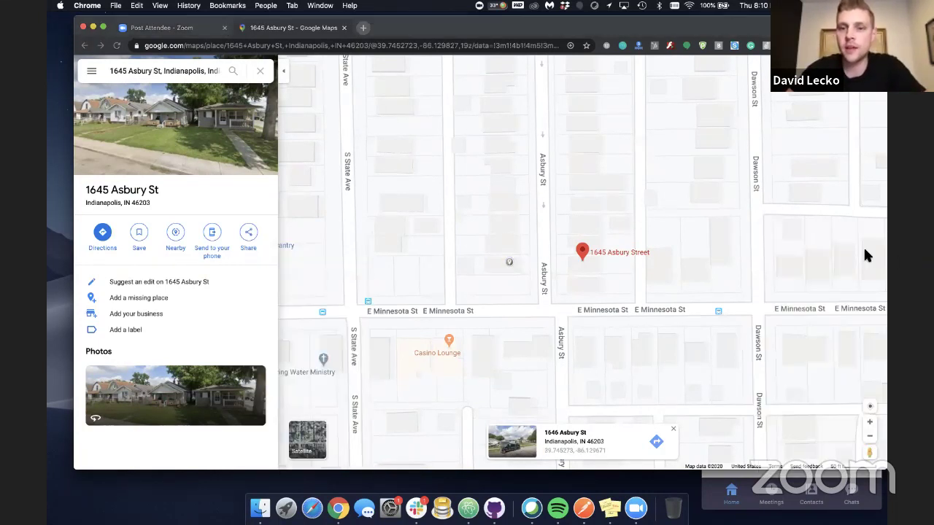
left_click(814, 45)
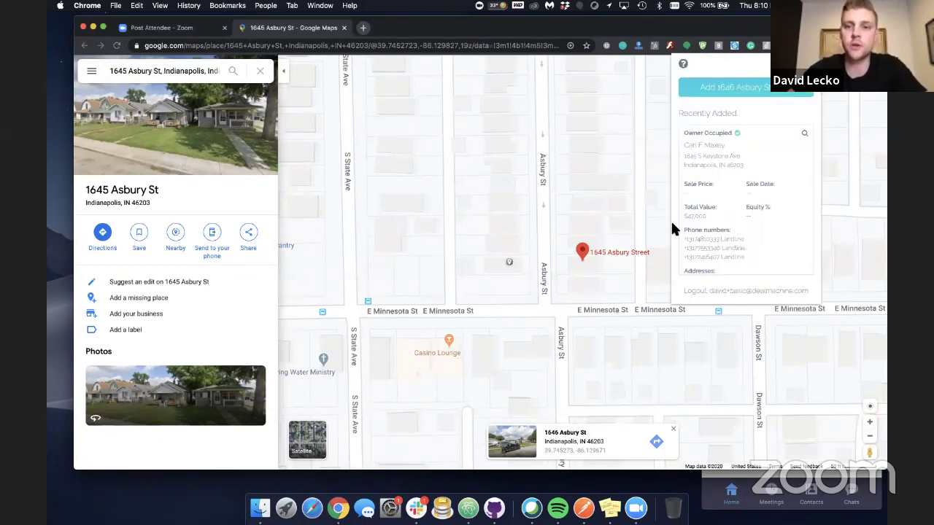
left_click(726, 87)
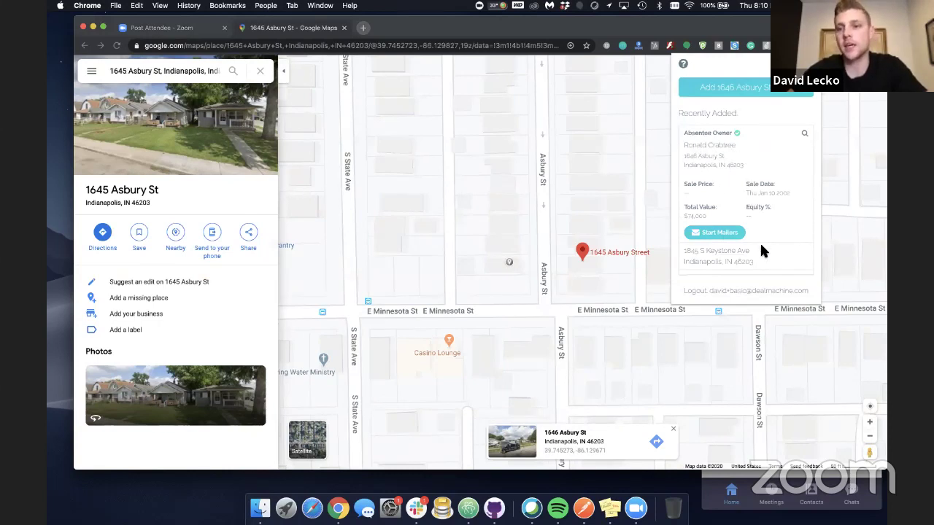
left_click_drag(789, 193, 769, 192)
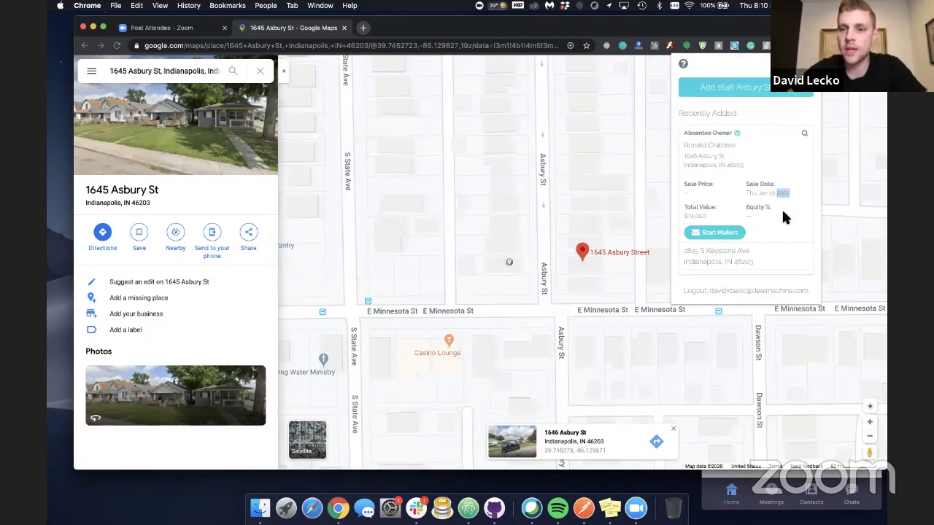
left_click(730, 239)
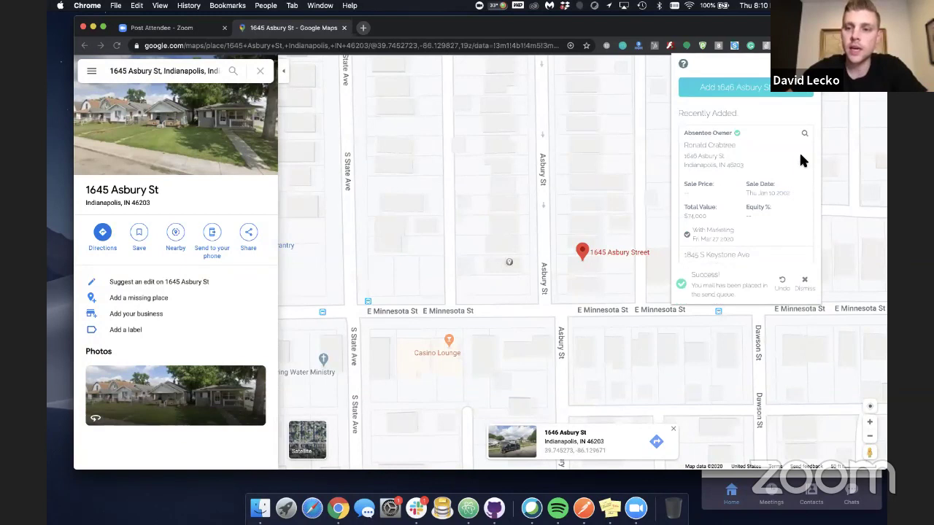
left_click(805, 299)
left_click(805, 135)
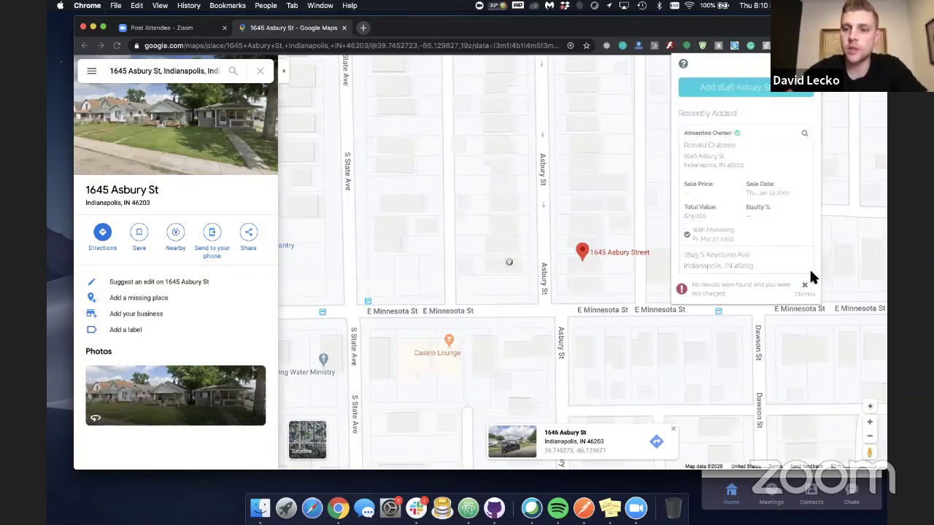
left_click(807, 294)
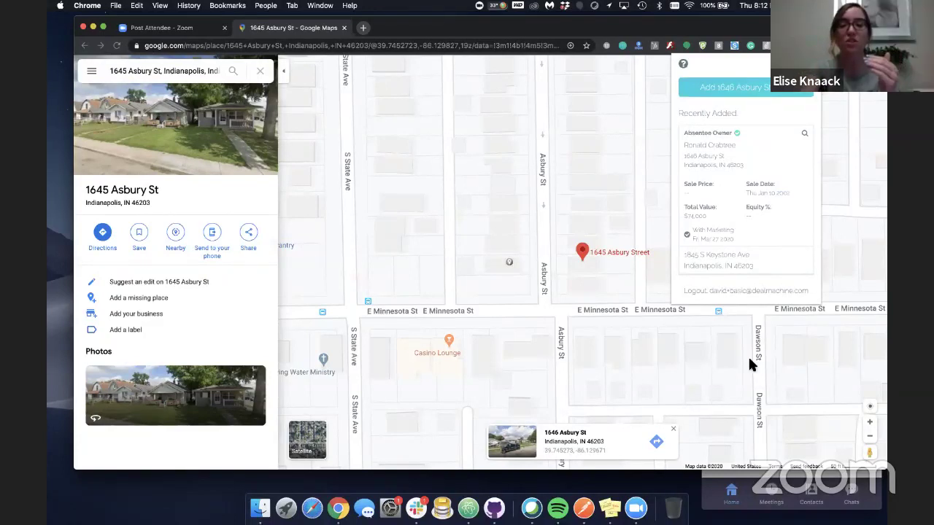
Close the DealMachine panel, pan toward Dawson St and enter Street View there
left_click(735, 402)
left_click_drag(747, 371, 599, 353)
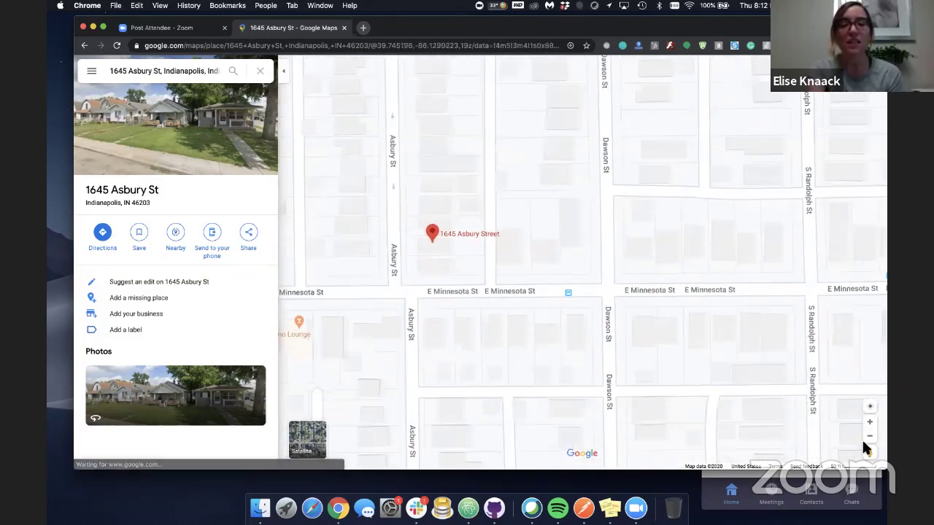
left_click_drag(870, 452, 612, 289)
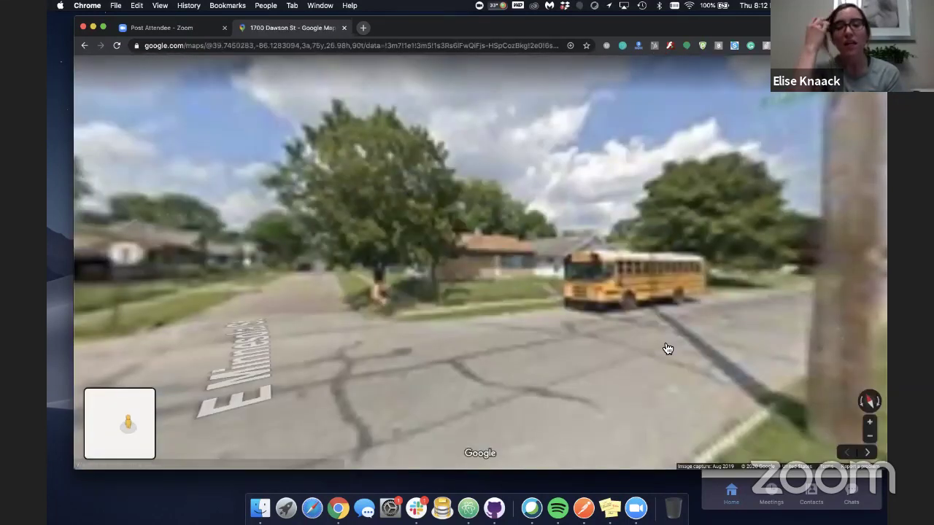
left_click_drag(412, 343, 564, 323)
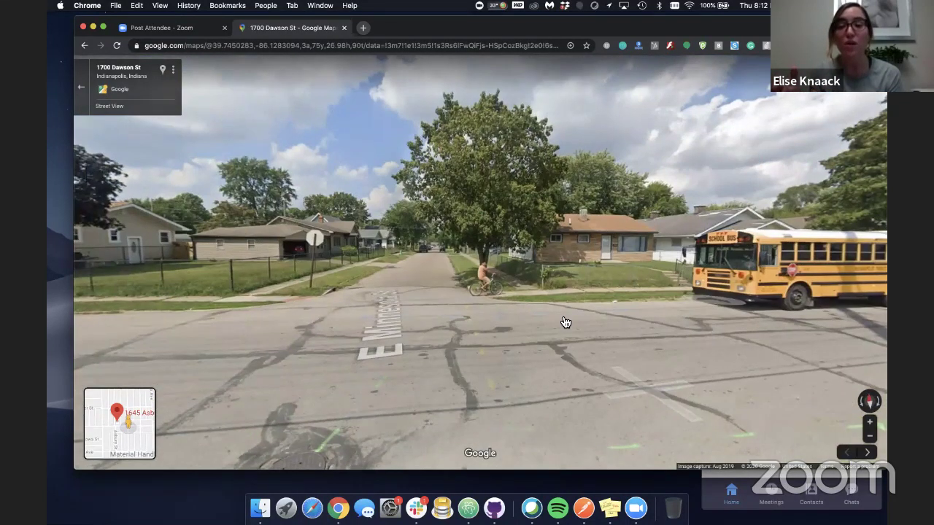
left_click_drag(444, 329, 617, 286)
key("Left")
key("Left")
key("Left")
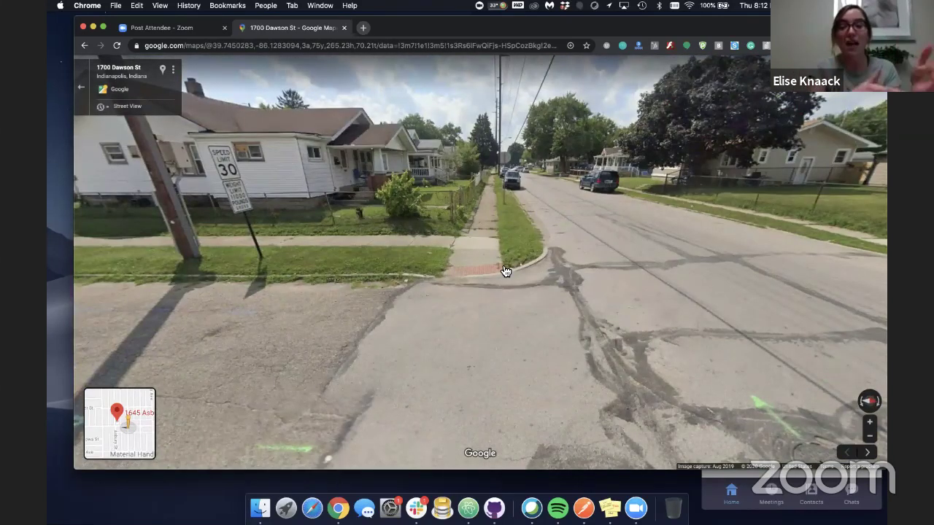
left_click(599, 250)
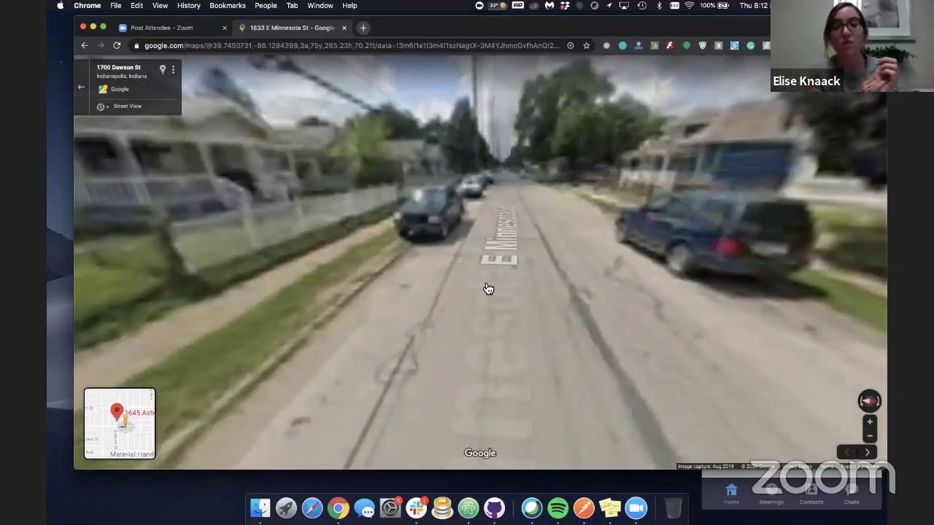
key("Left")
key("Left")
key("Left")
key("Left")
key("Left")
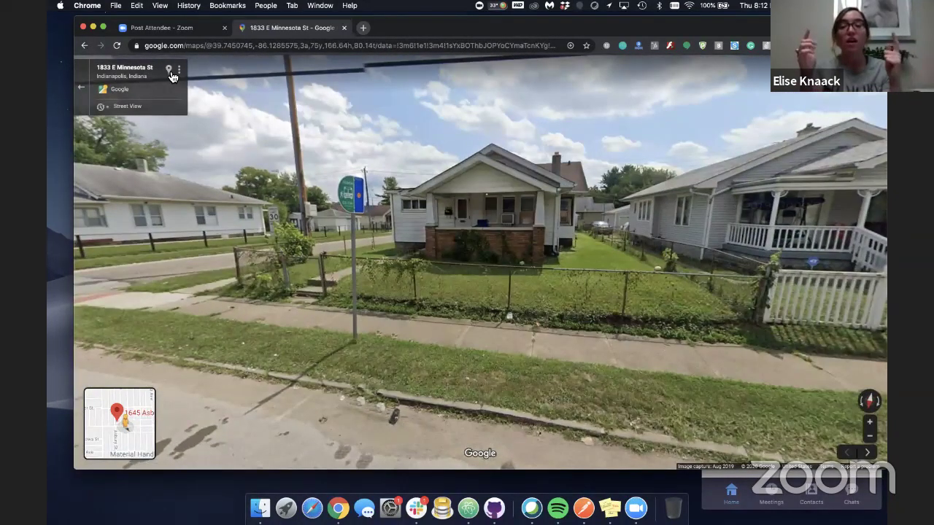
left_click(168, 69)
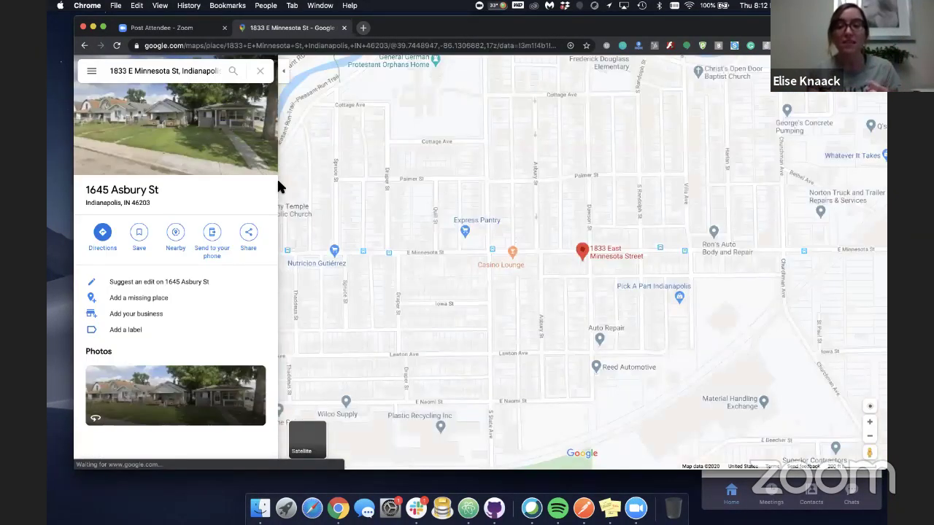
mouse_move(342, 263)
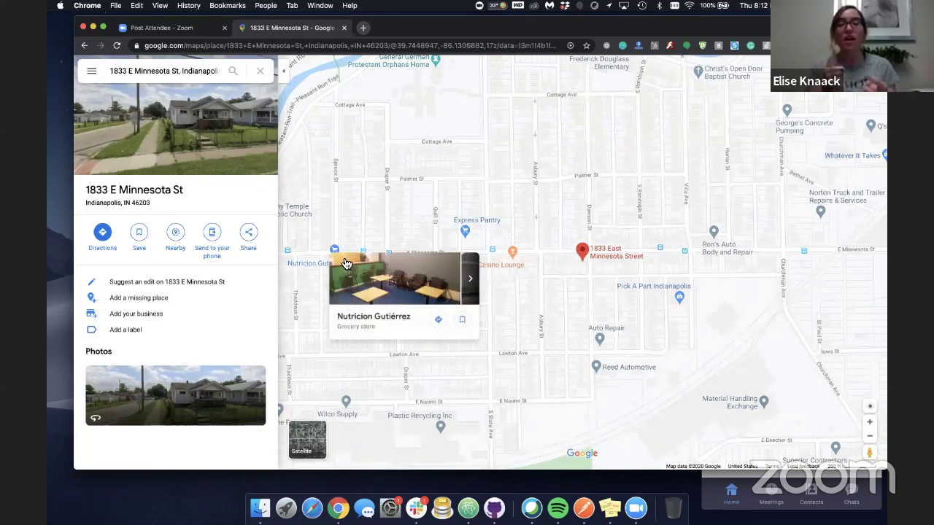
left_click(803, 45)
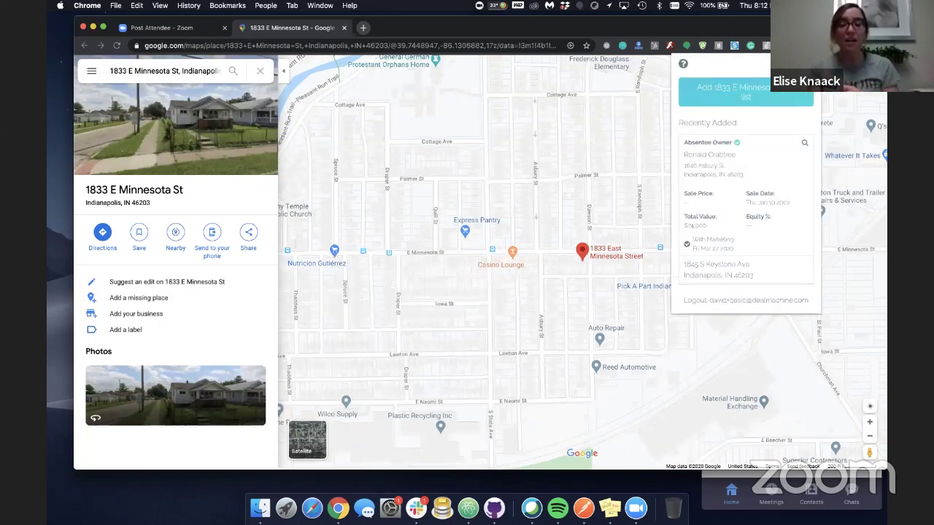
left_click(744, 99)
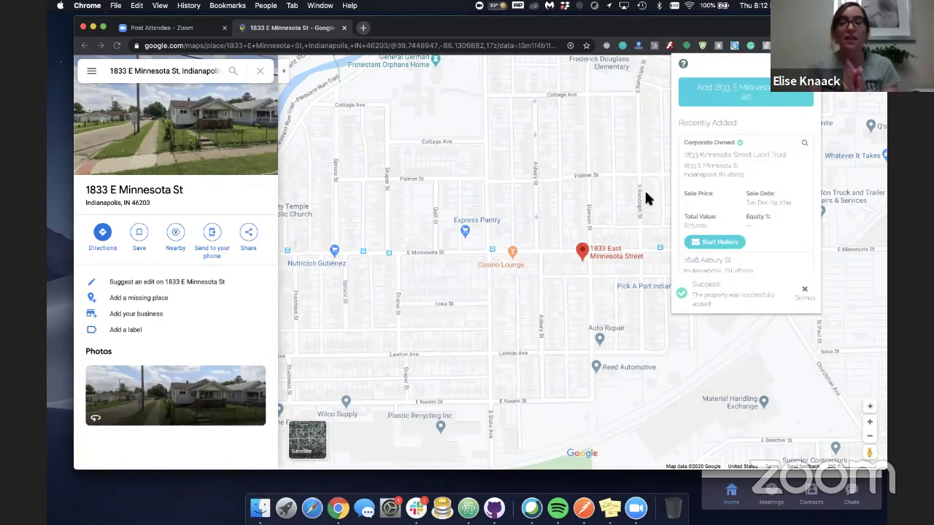
left_click(801, 285)
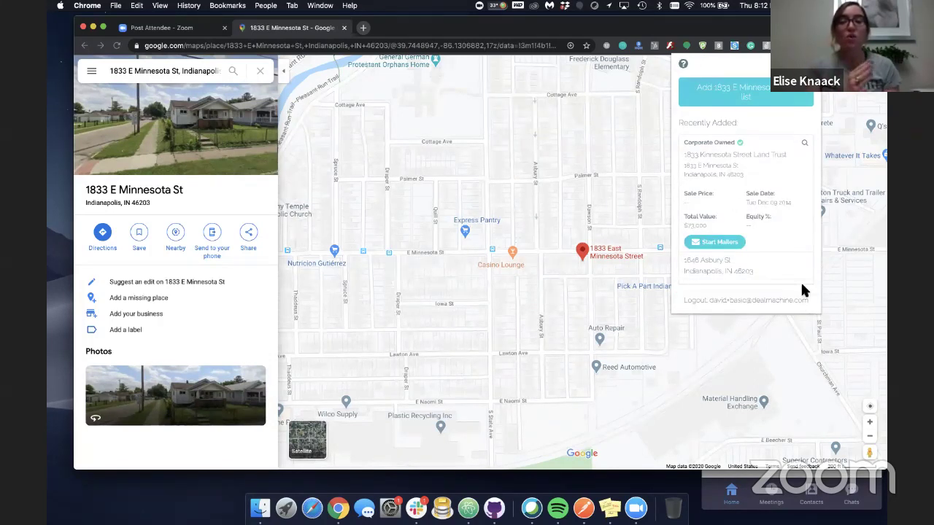
left_click(715, 247)
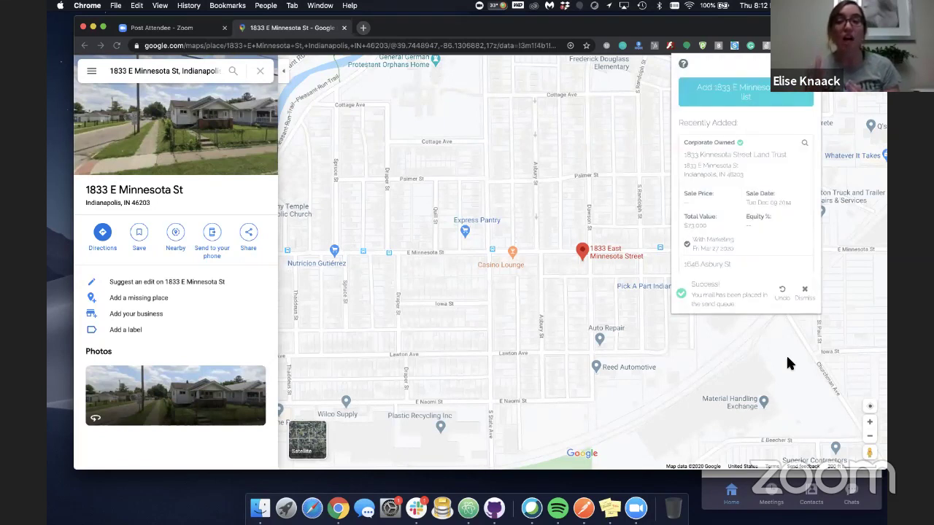
left_click(807, 299)
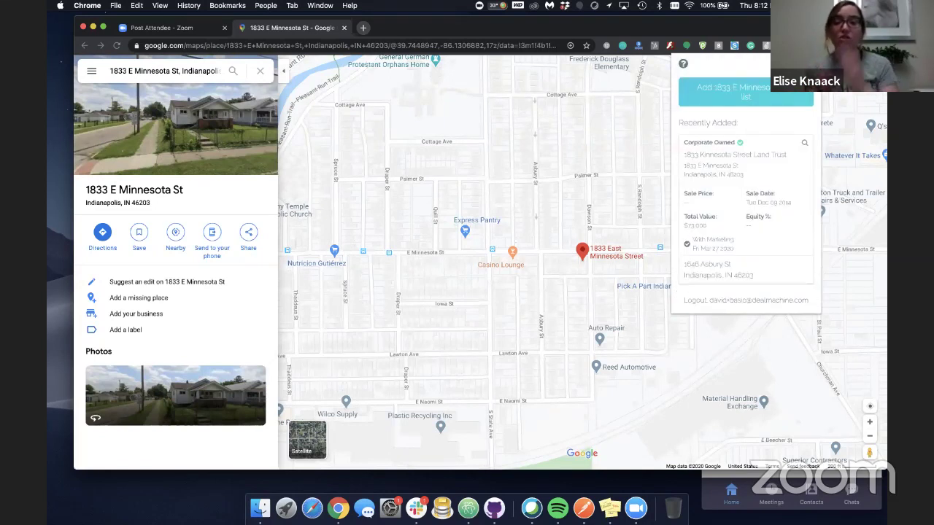
left_click(846, 440)
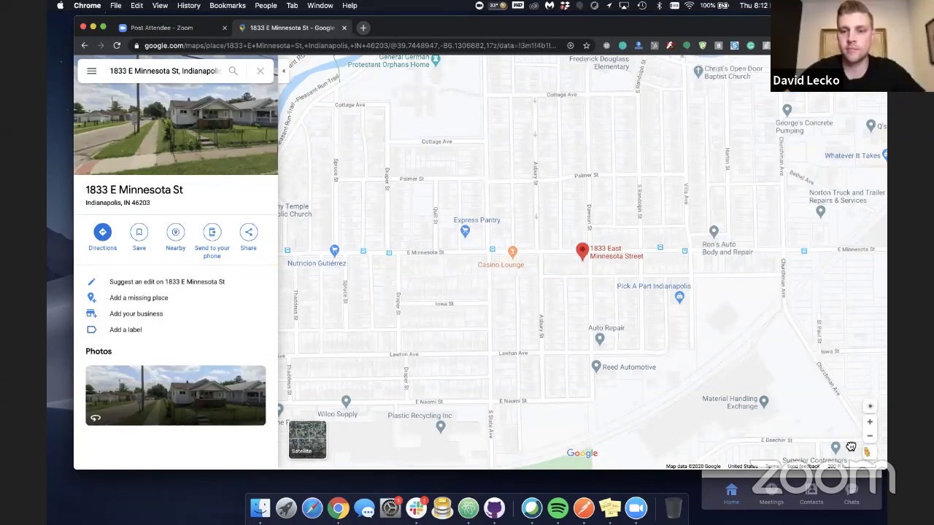
left_click_drag(869, 452, 589, 225)
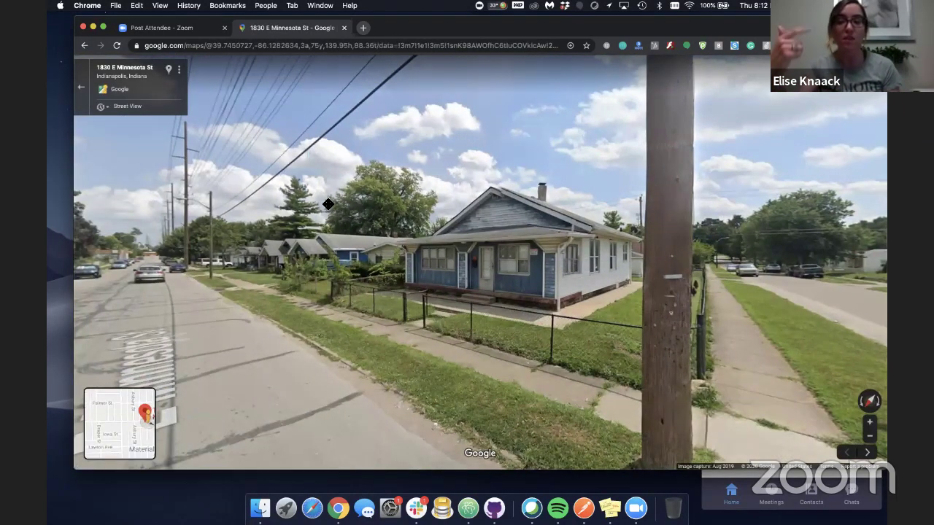
left_click_drag(408, 204, 375, 201)
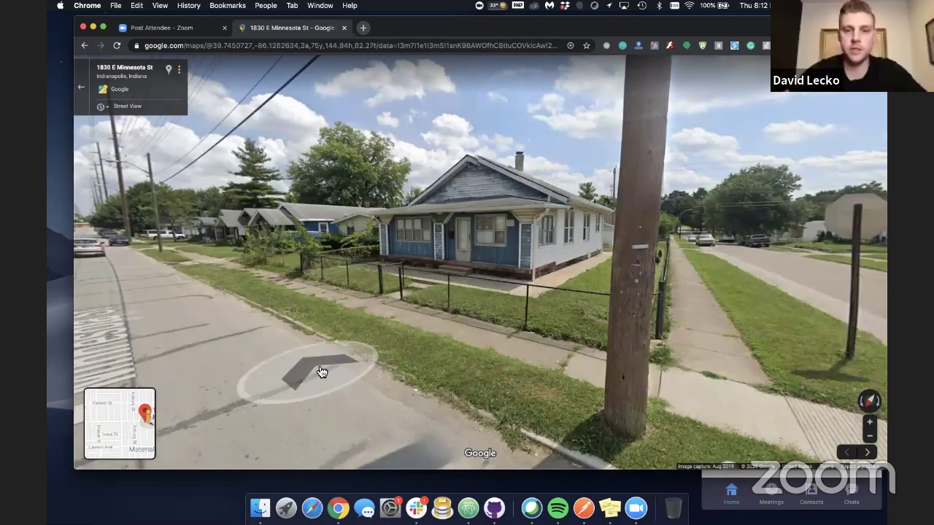
left_click(505, 325)
left_click(296, 265)
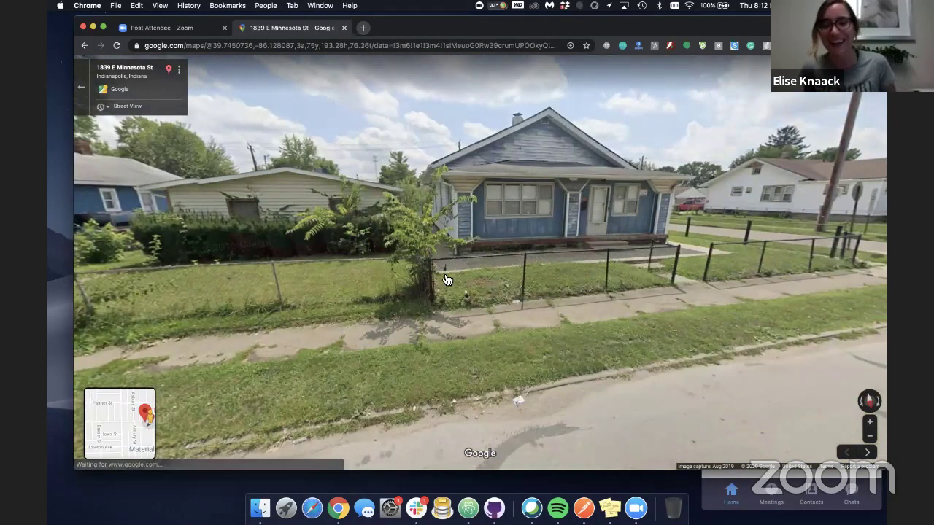
key("Escape")
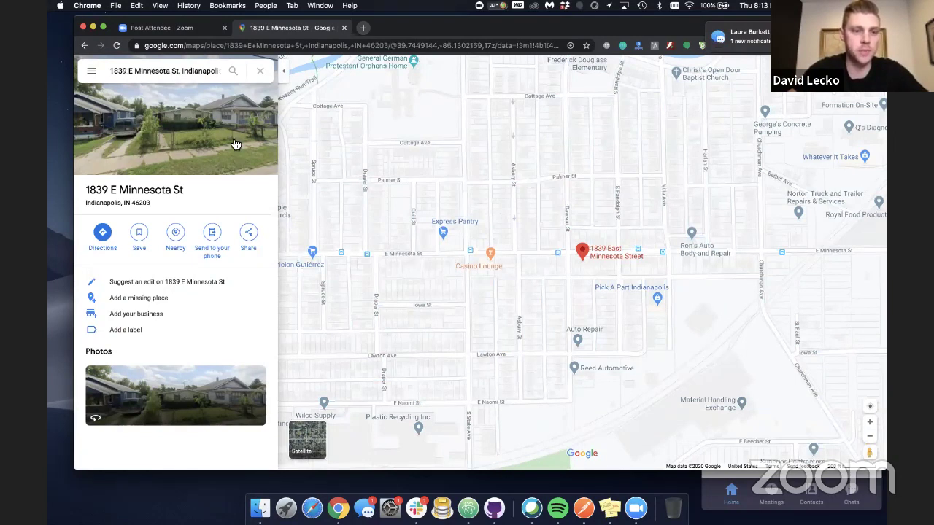
left_click(578, 267)
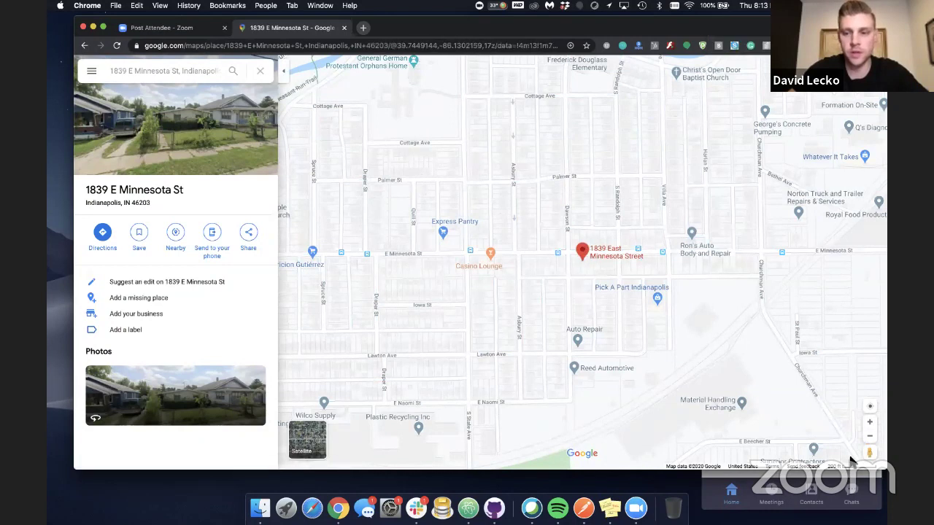
left_click(868, 423)
left_click(868, 423)
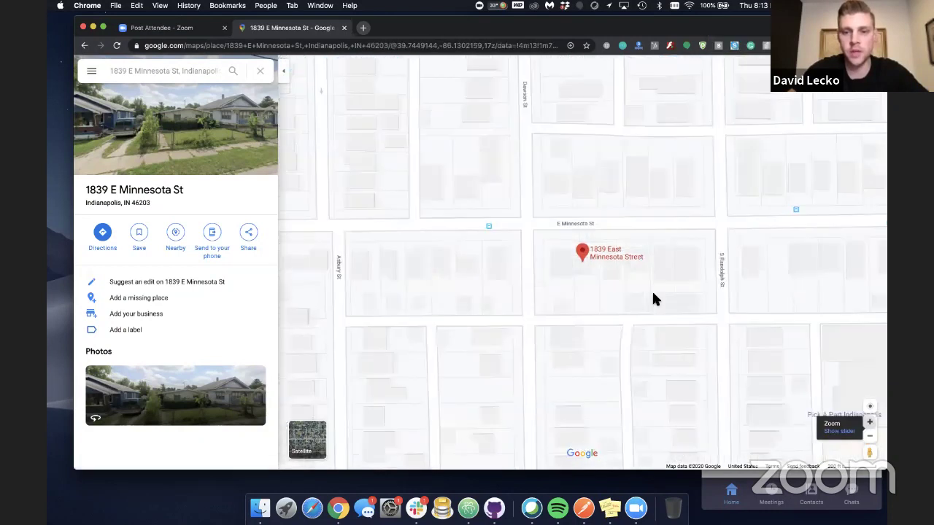
left_click(558, 259)
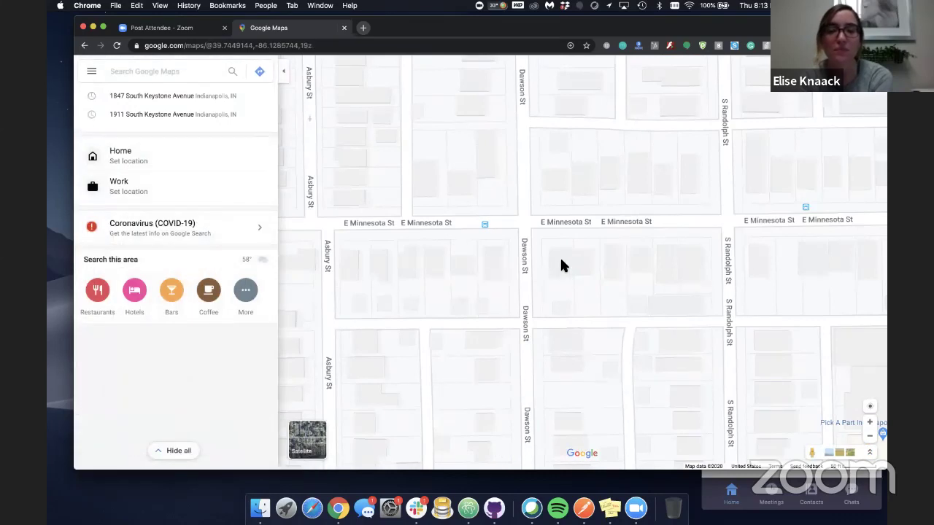
left_click(558, 261)
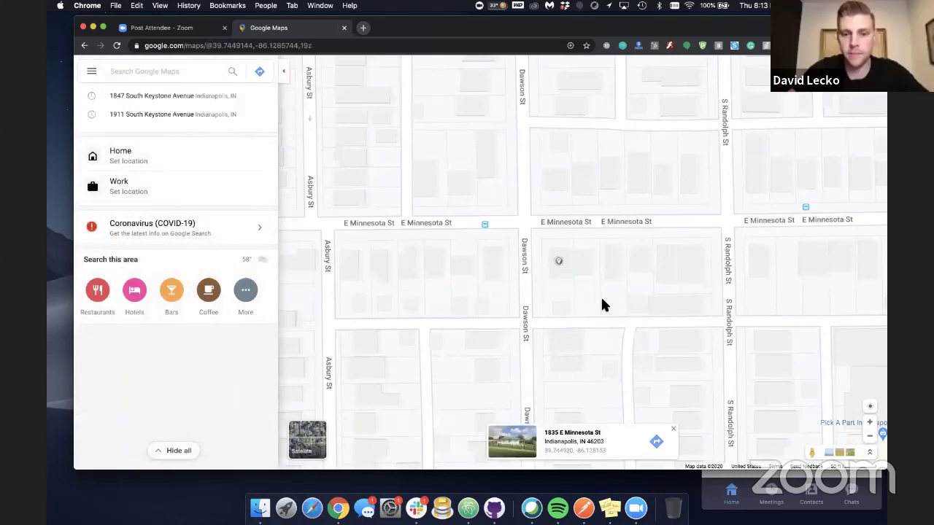
left_click(553, 182)
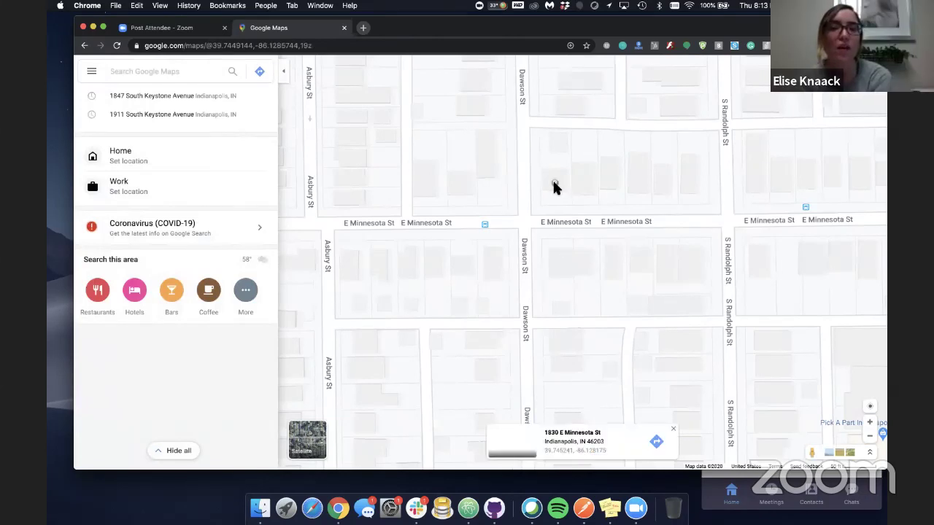
left_click(488, 172)
left_click(488, 173)
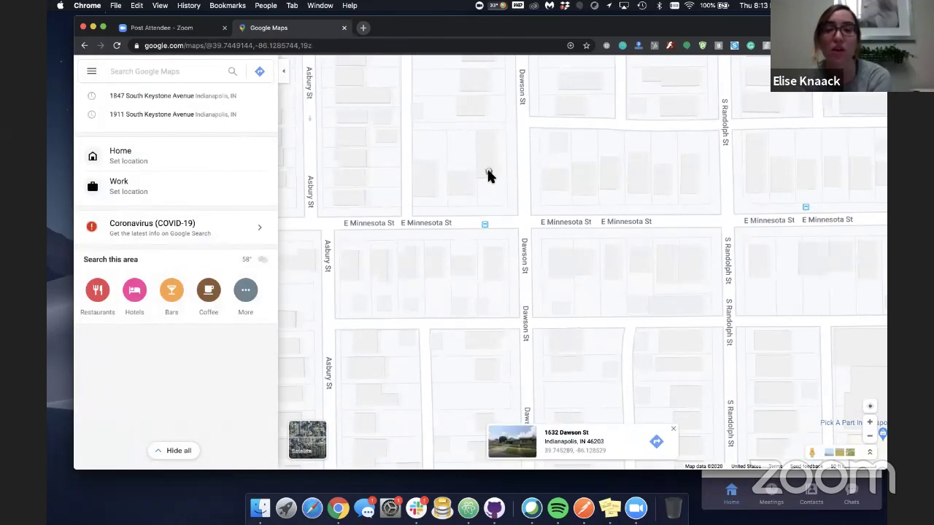
left_click(491, 242)
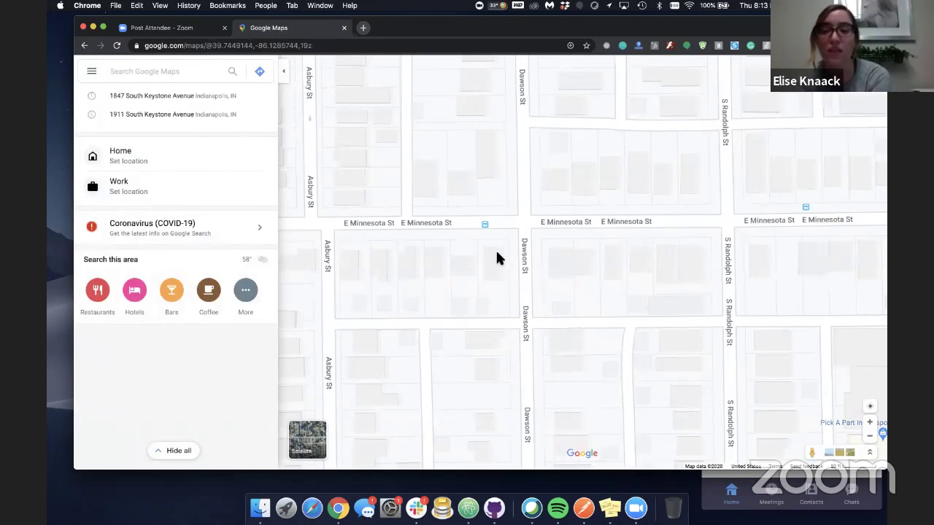
left_click(496, 256)
left_click(558, 264)
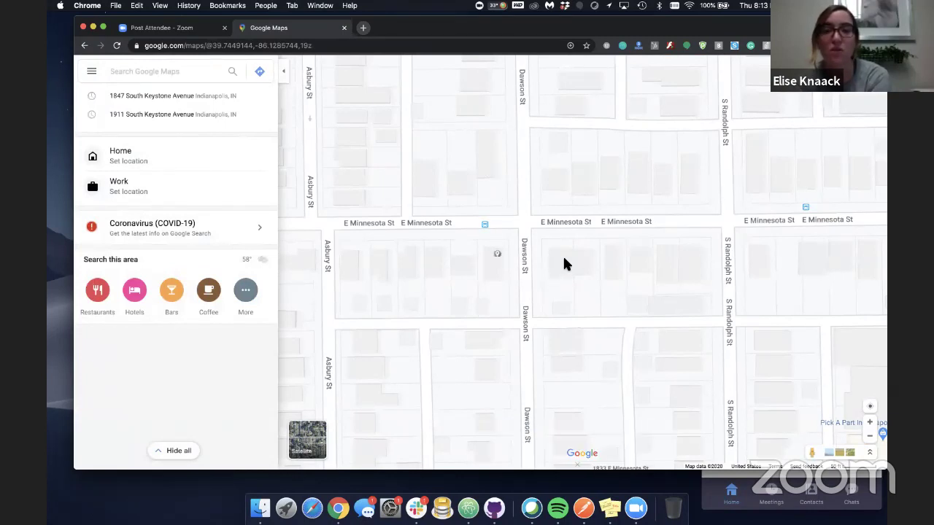
left_click(579, 259)
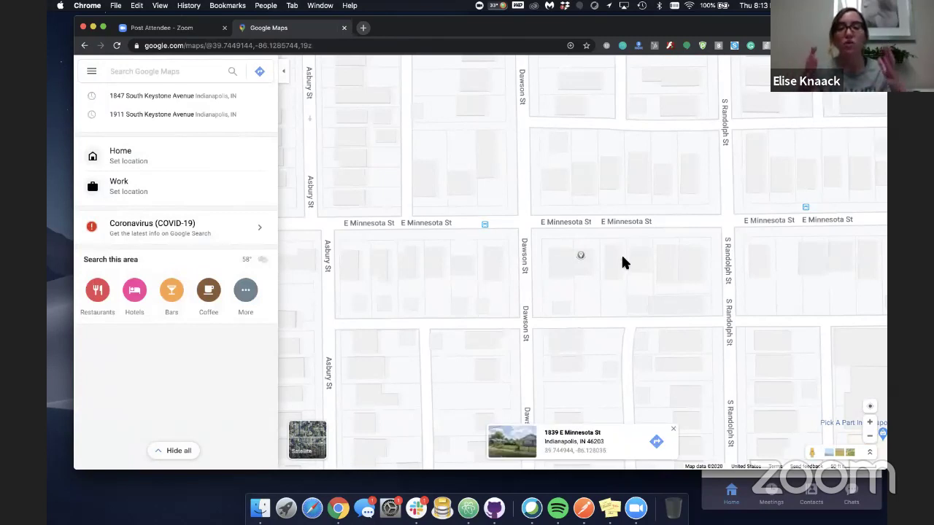
left_click(561, 257)
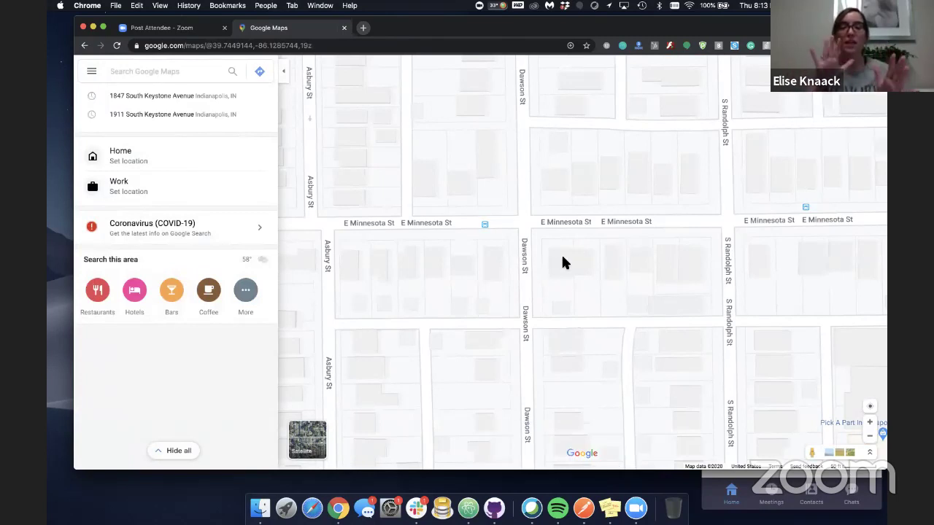
left_click(562, 258)
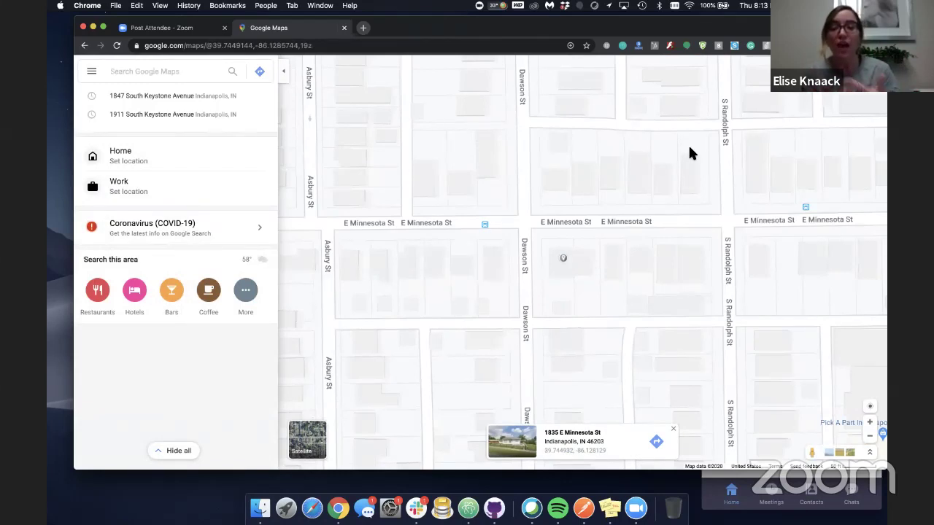
left_click(815, 45)
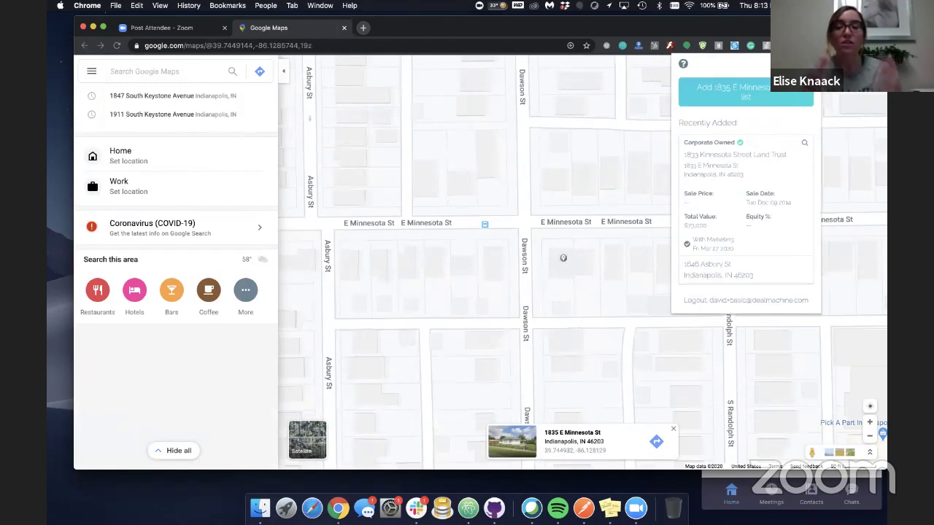
left_click(777, 102)
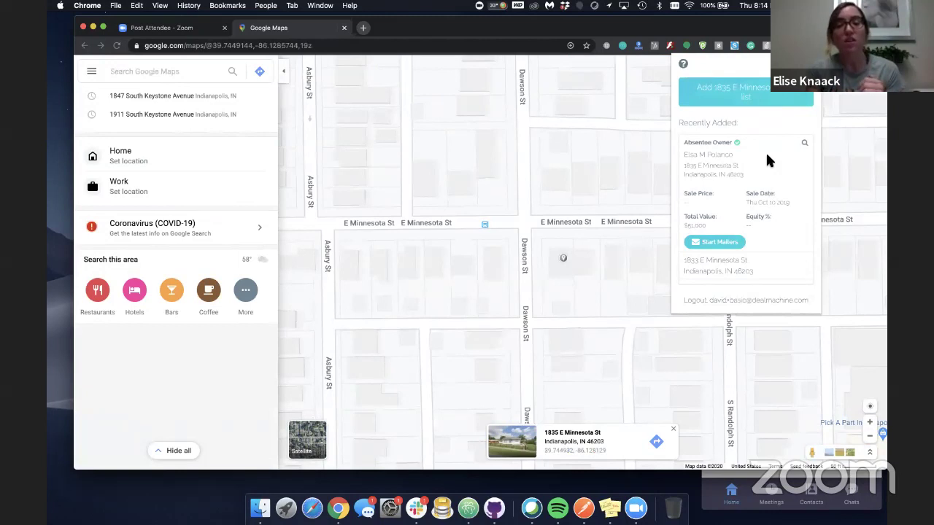
left_click(814, 456)
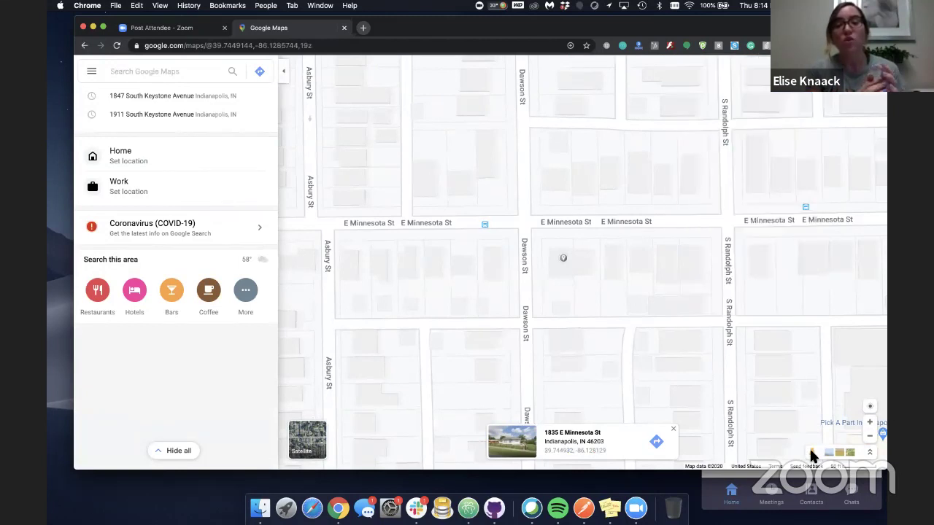
left_click_drag(814, 456, 529, 221)
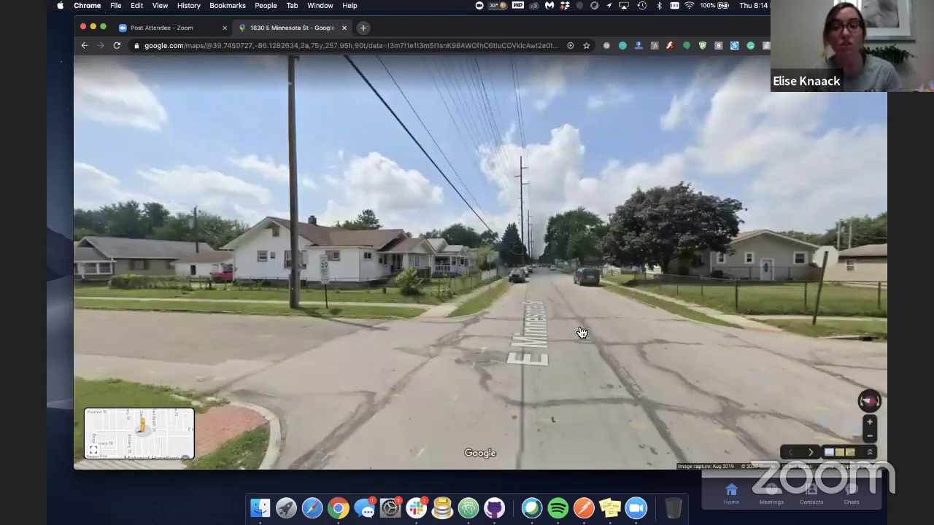
left_click(535, 326)
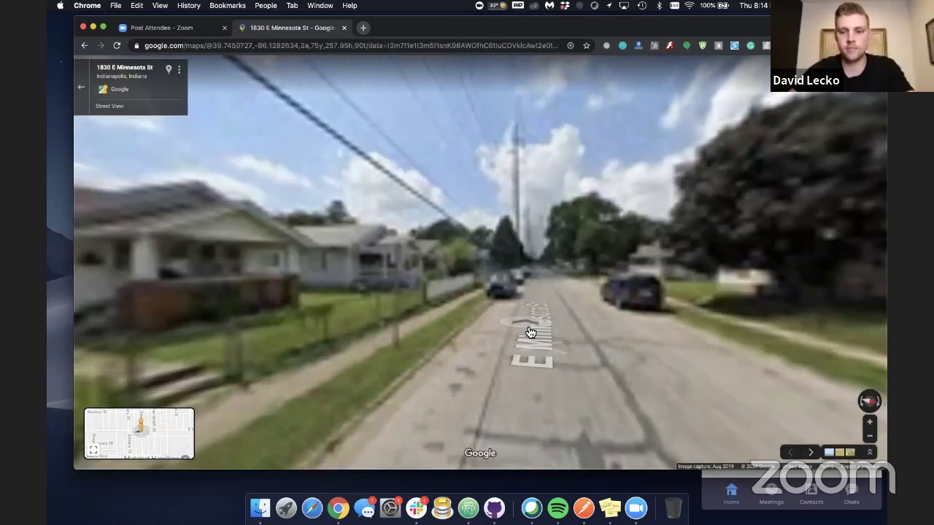
left_click(529, 345)
left_click(659, 293)
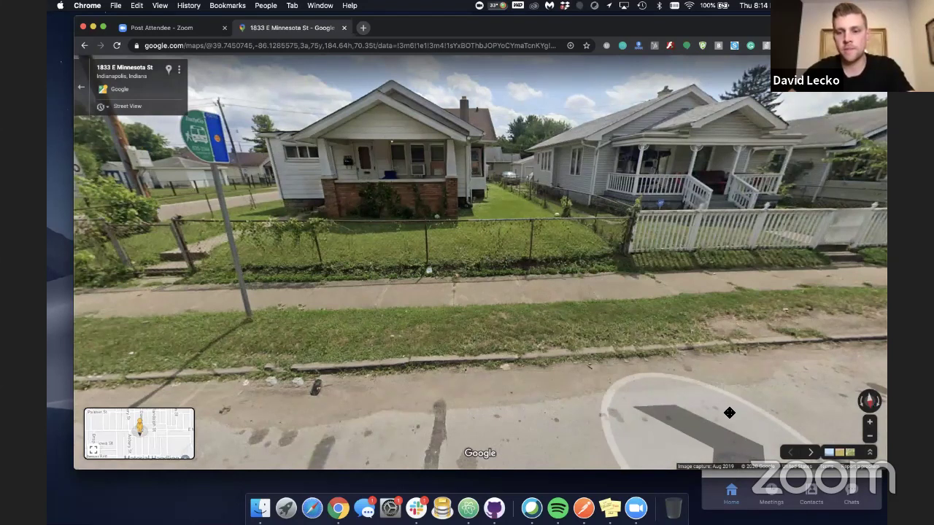
left_click(730, 453)
left_click_drag(677, 361, 513, 393)
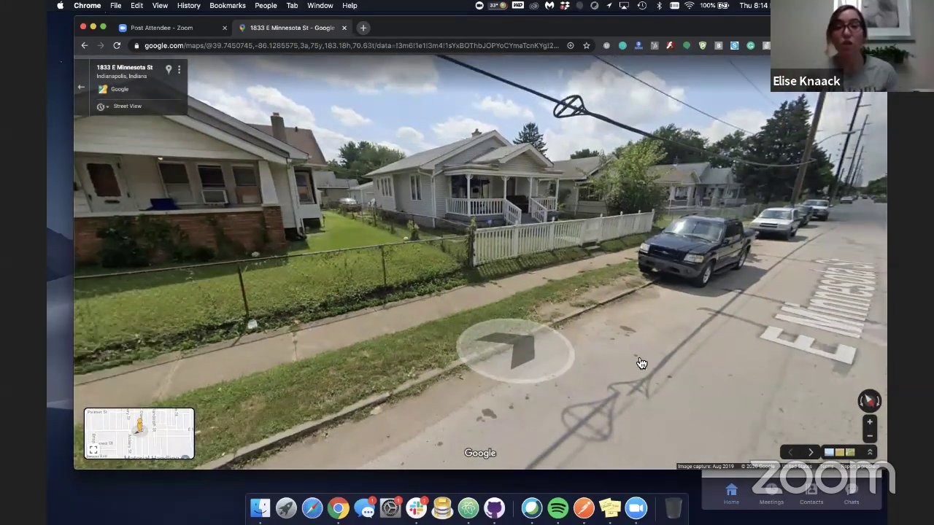
left_click_drag(560, 356, 474, 358)
left_click_drag(579, 344, 415, 358)
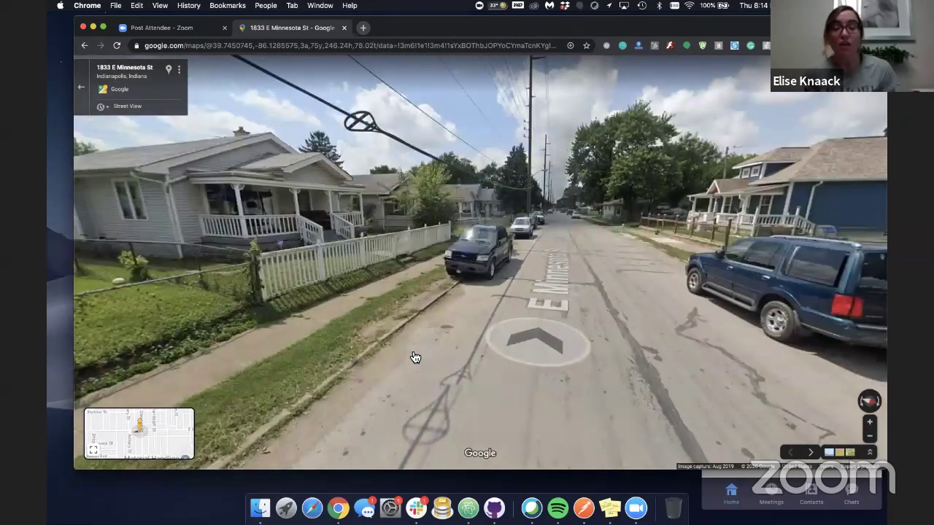
left_click_drag(573, 342, 427, 328)
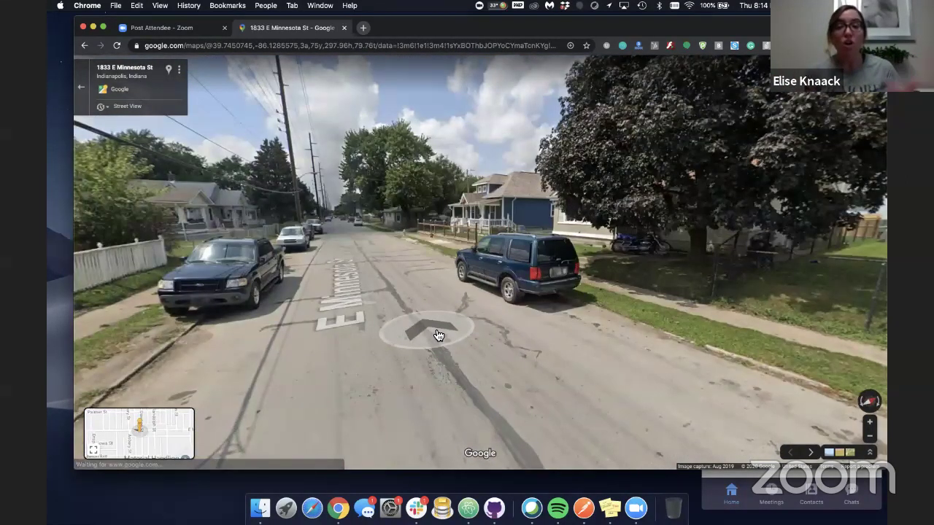
left_click(427, 328)
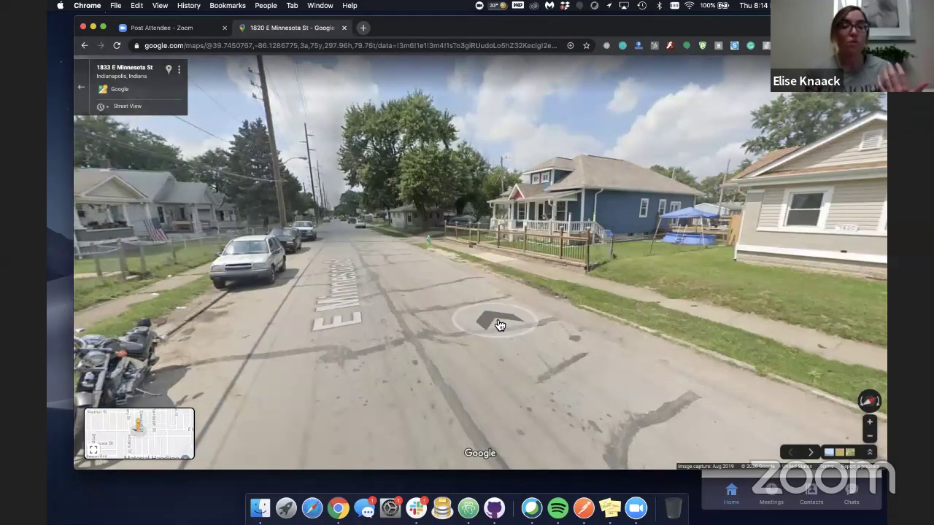
left_click(499, 325)
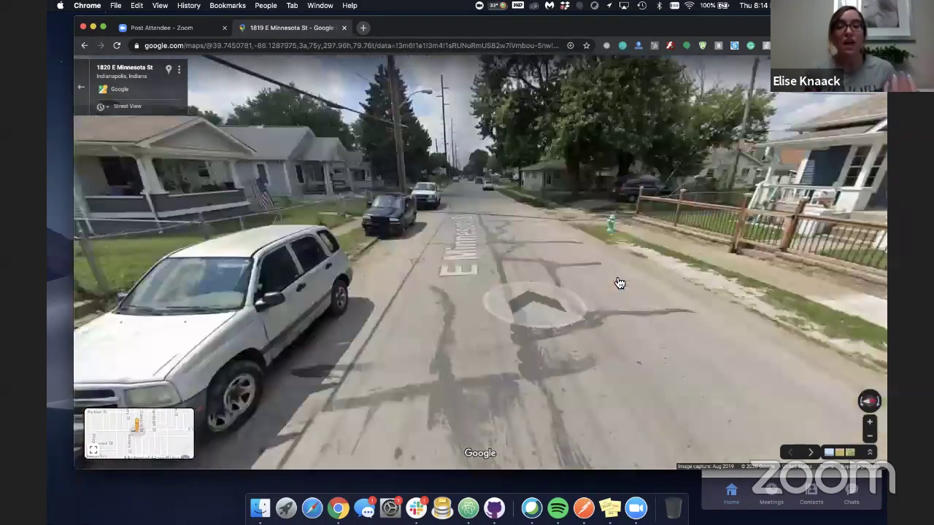
key("Left")
key("Left")
key("Left")
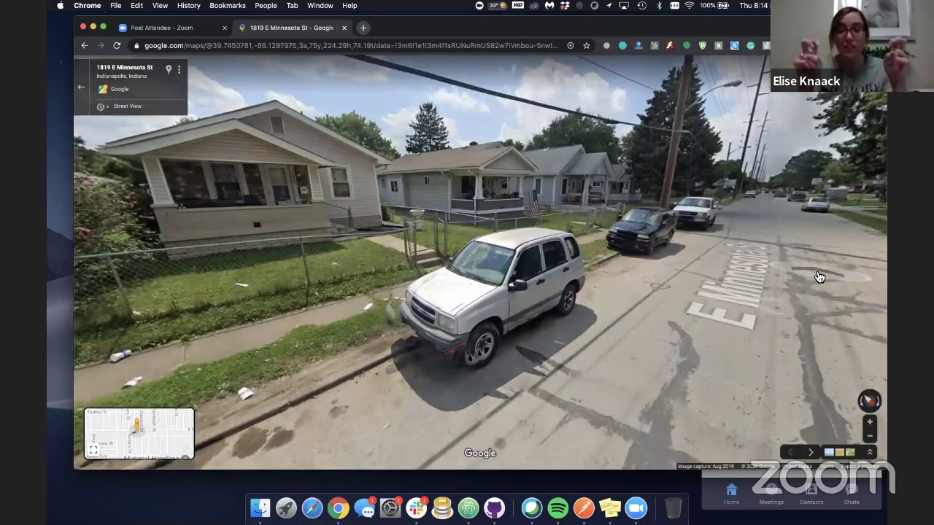
left_click(819, 277)
left_click(749, 297)
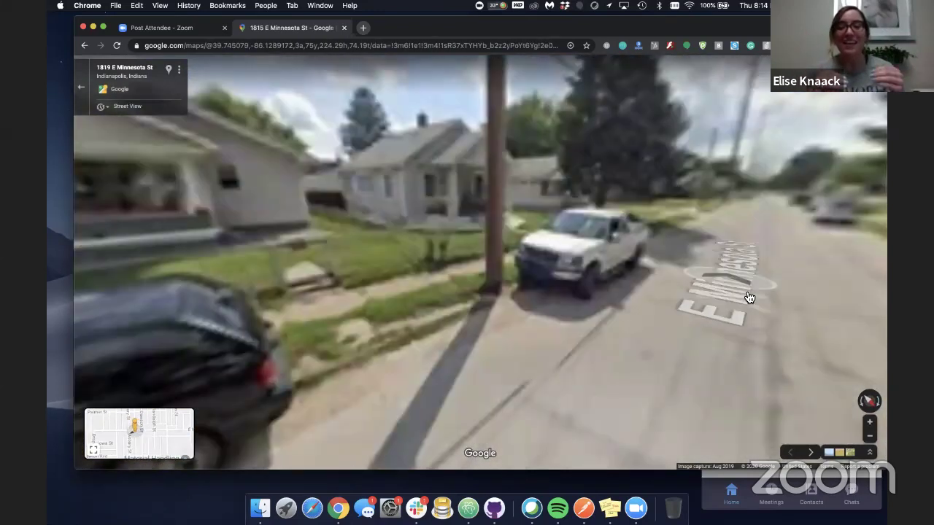
left_click(597, 294)
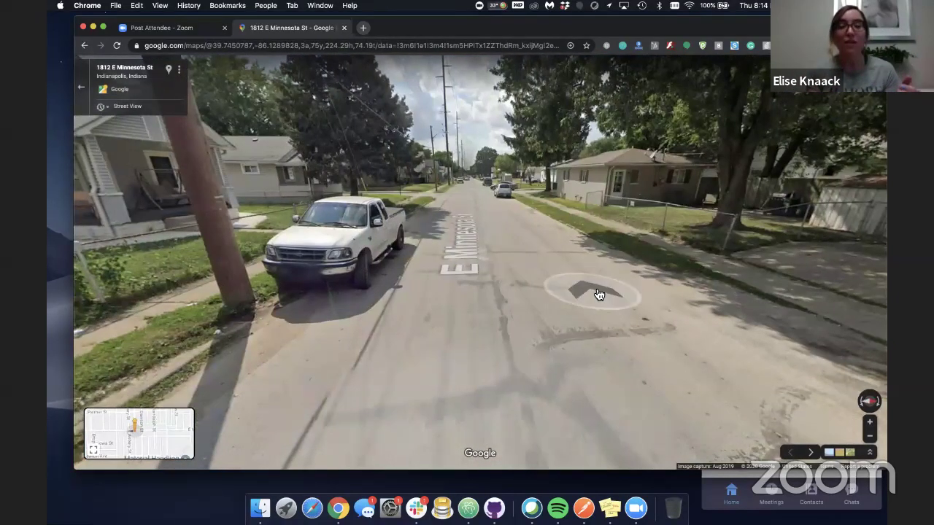
left_click(596, 294)
left_click(538, 267)
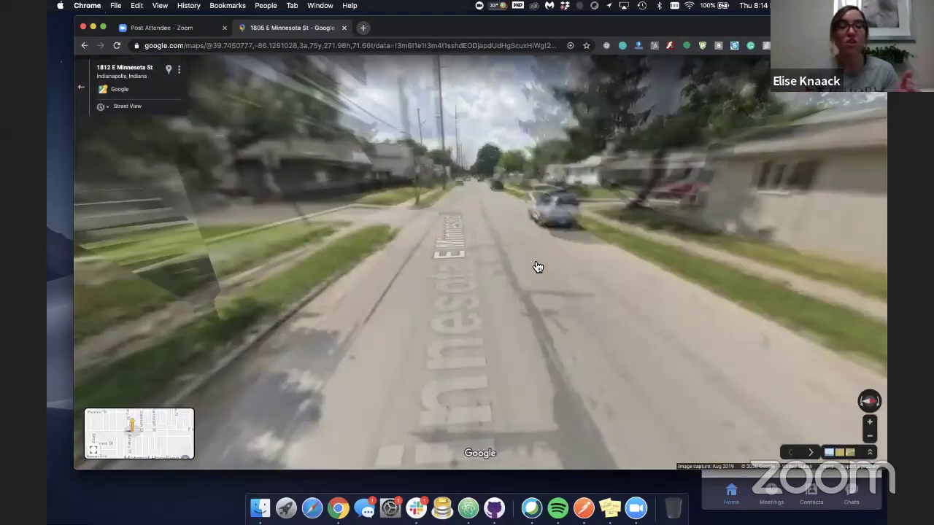
left_click(537, 267)
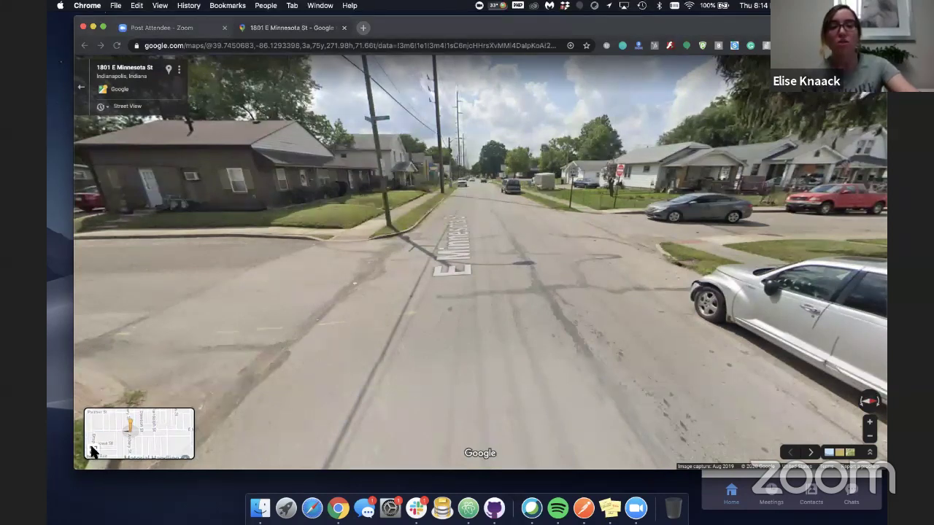
left_click(93, 452)
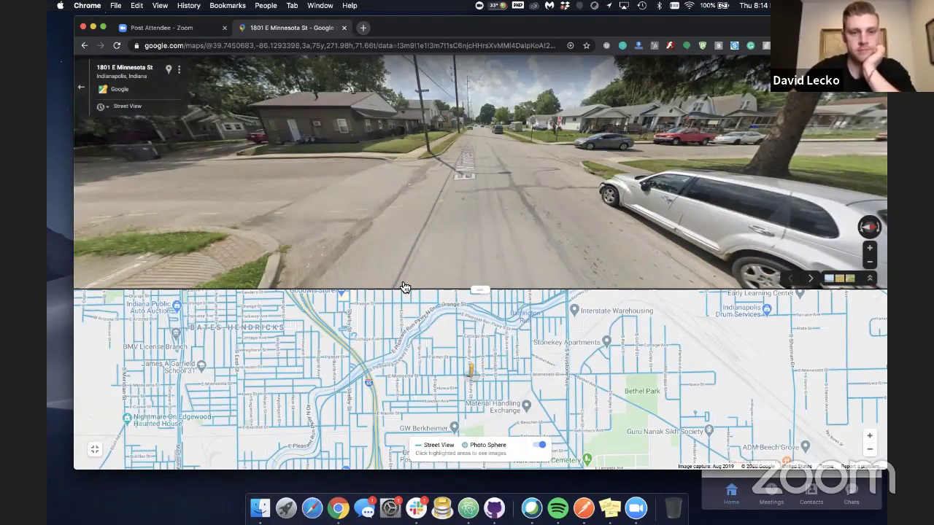
left_click(423, 233)
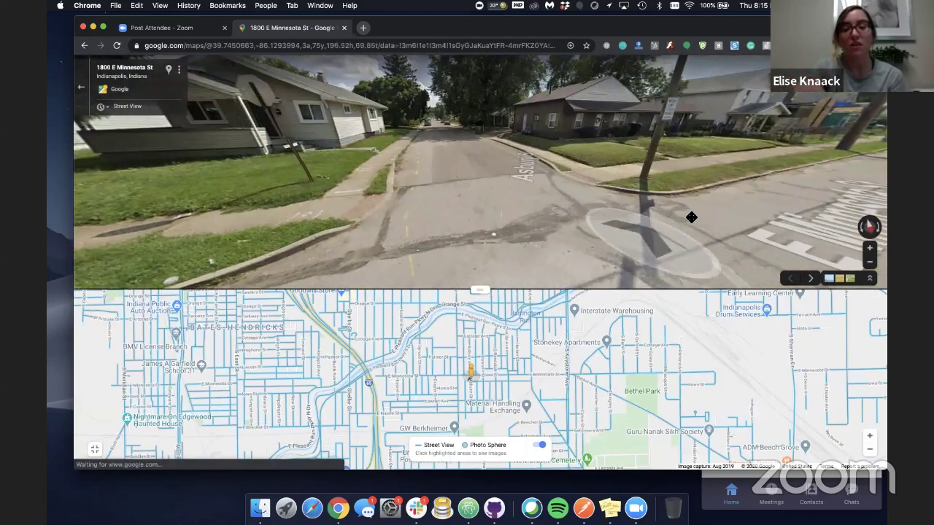
left_click_drag(687, 214, 479, 349)
left_click_drag(476, 299, 476, 267)
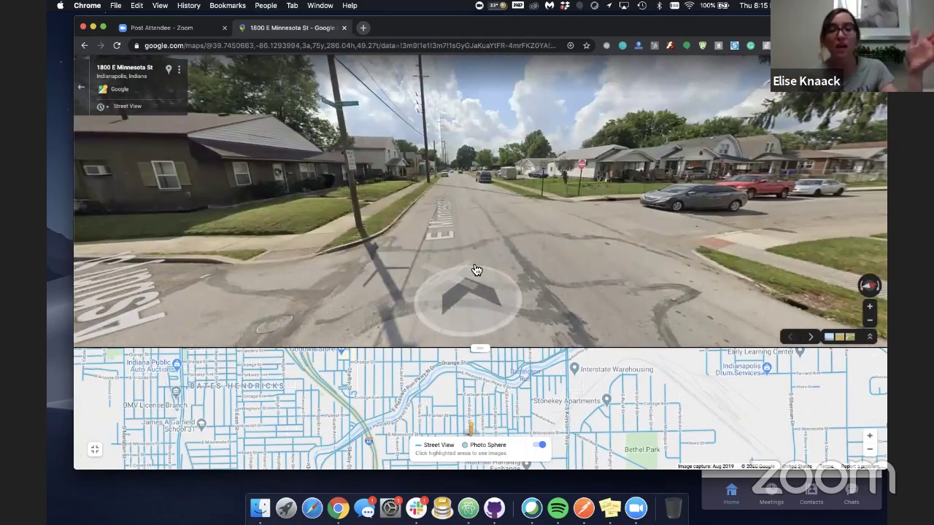
left_click(478, 267)
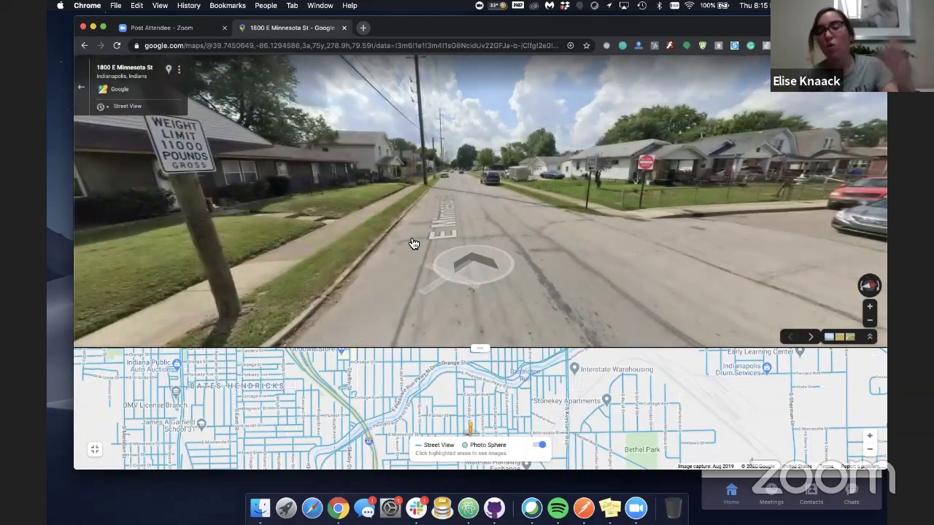
left_click(630, 215)
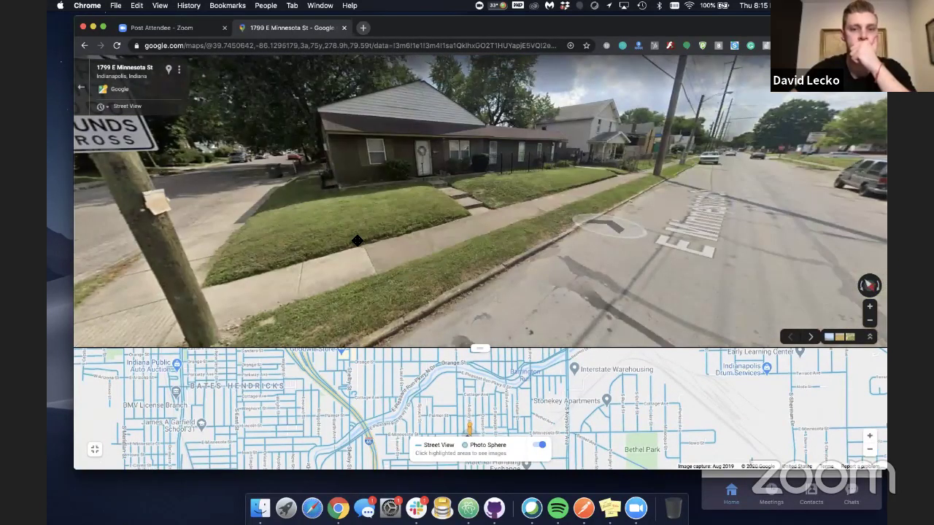
left_click(360, 240)
left_click(432, 216)
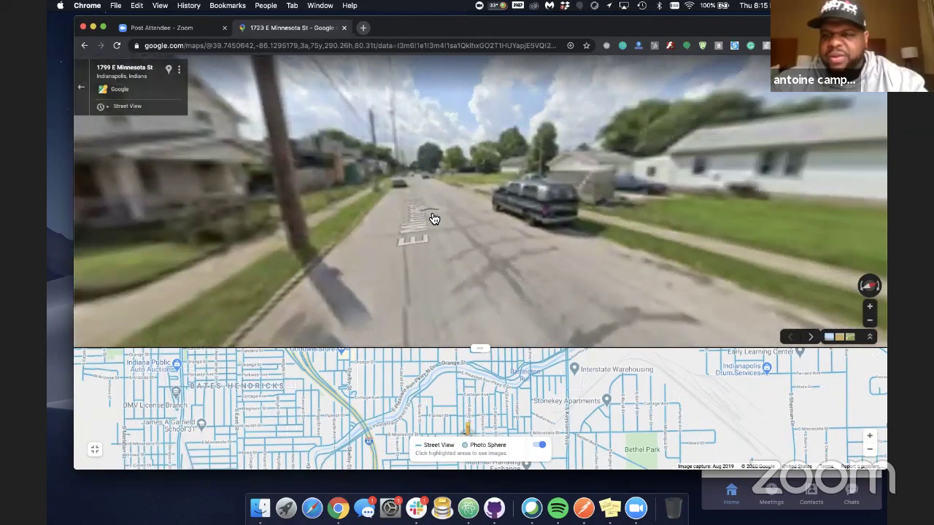
left_click(405, 233)
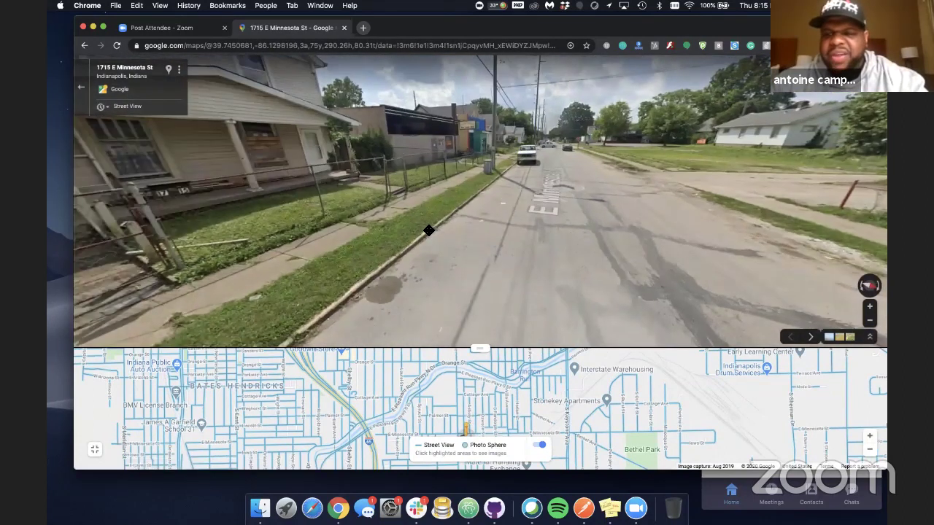
left_click(552, 214)
left_click(350, 269)
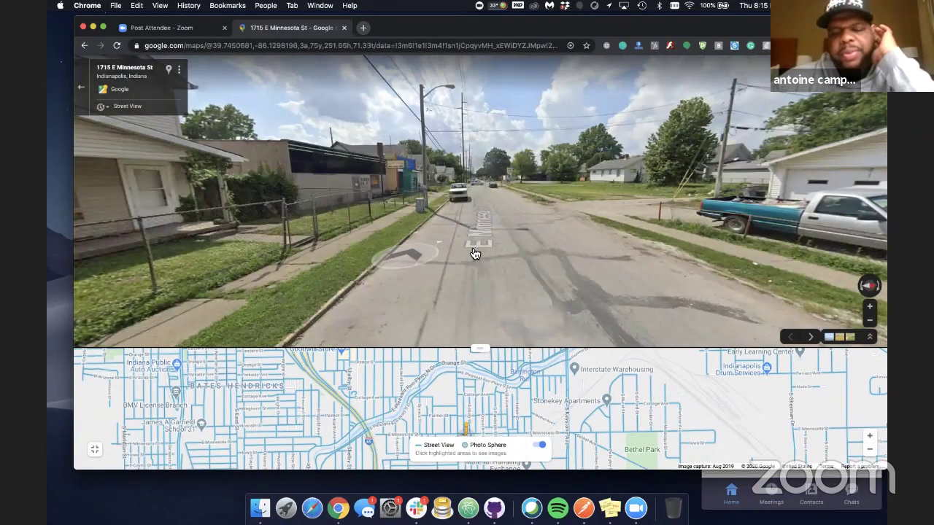
left_click(423, 255)
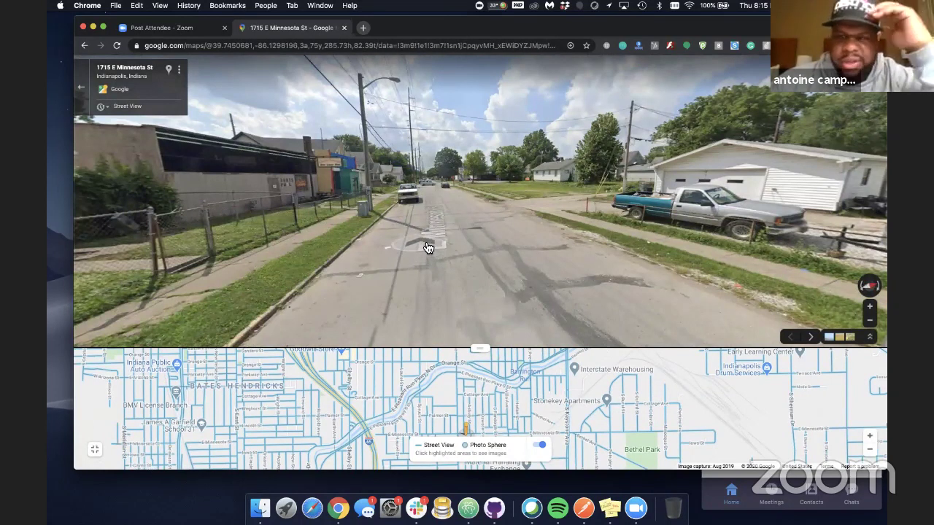
left_click(428, 248)
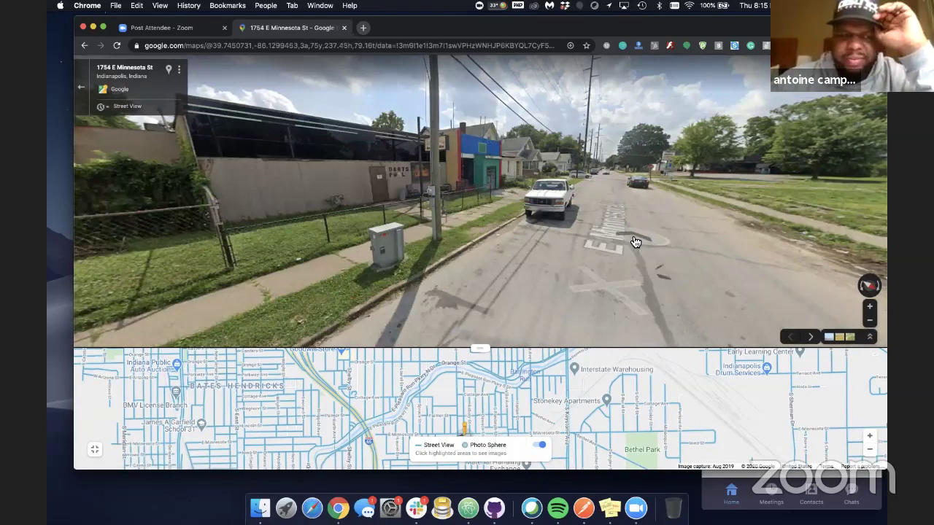
left_click(635, 242)
left_click(625, 245)
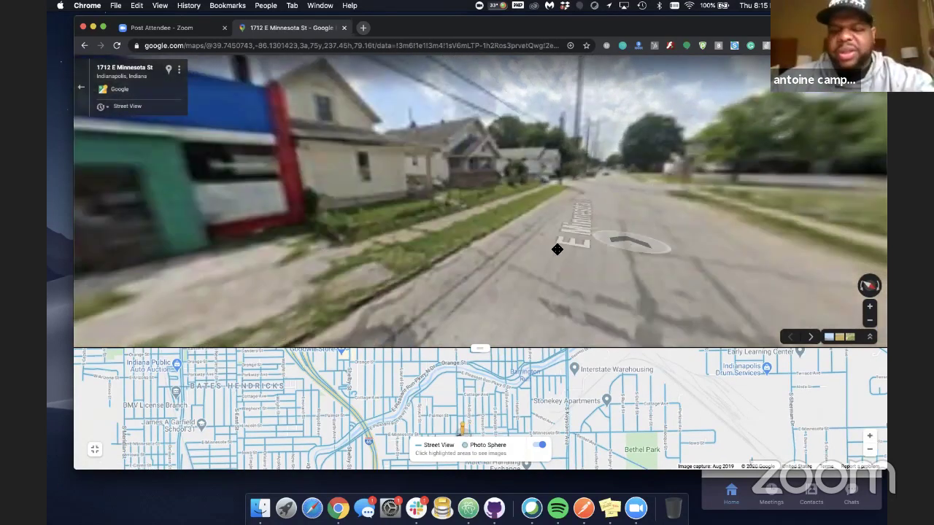
left_click(679, 214)
left_click(533, 288)
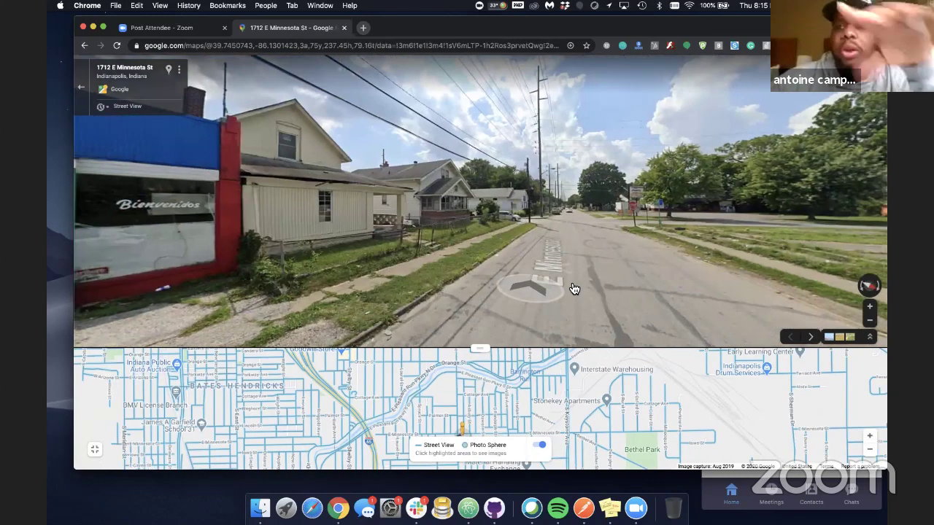
left_click(574, 288)
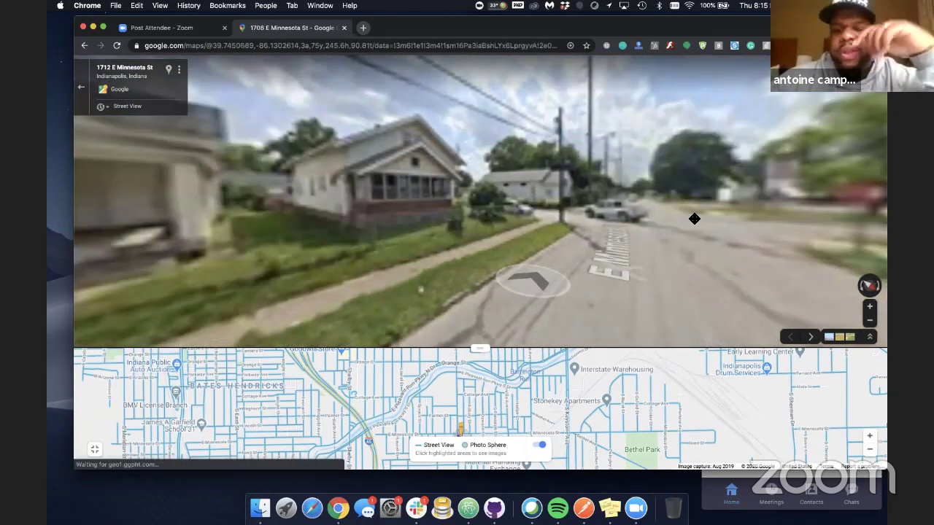
left_click(694, 216)
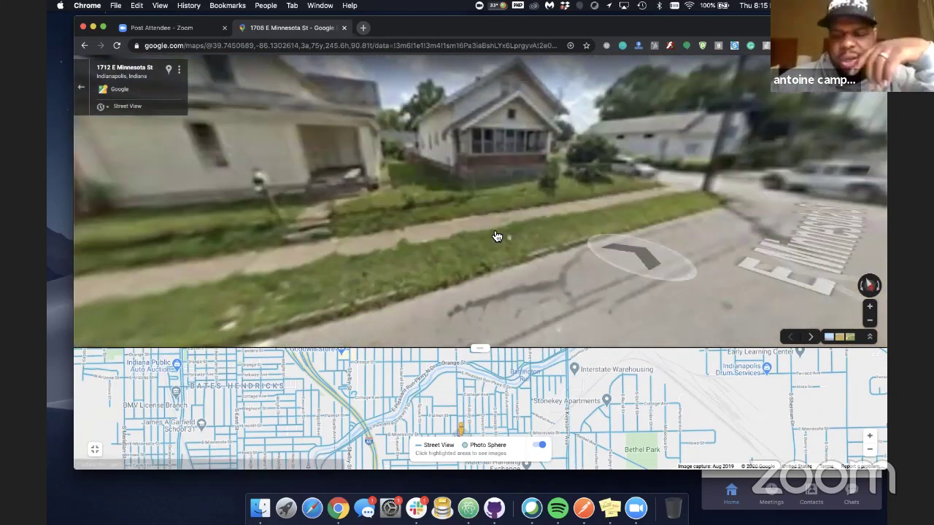
left_click(657, 268)
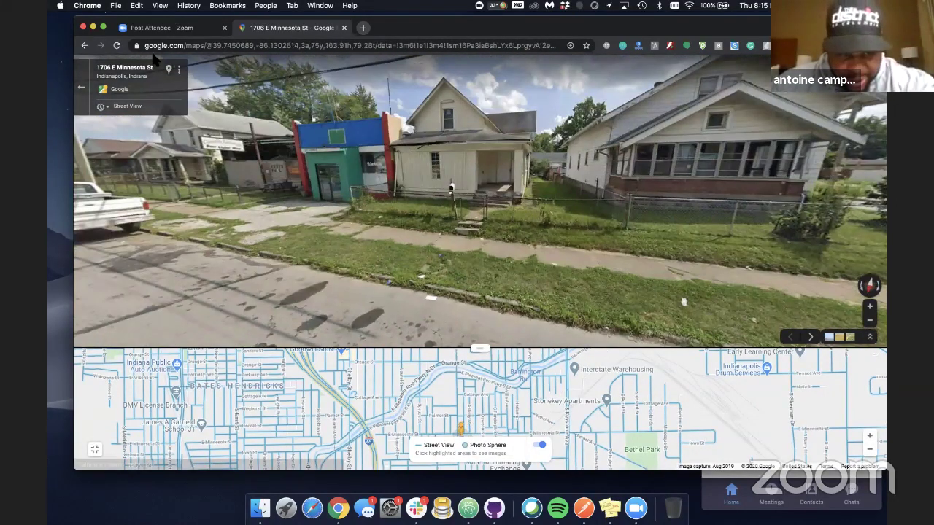
left_click(170, 73)
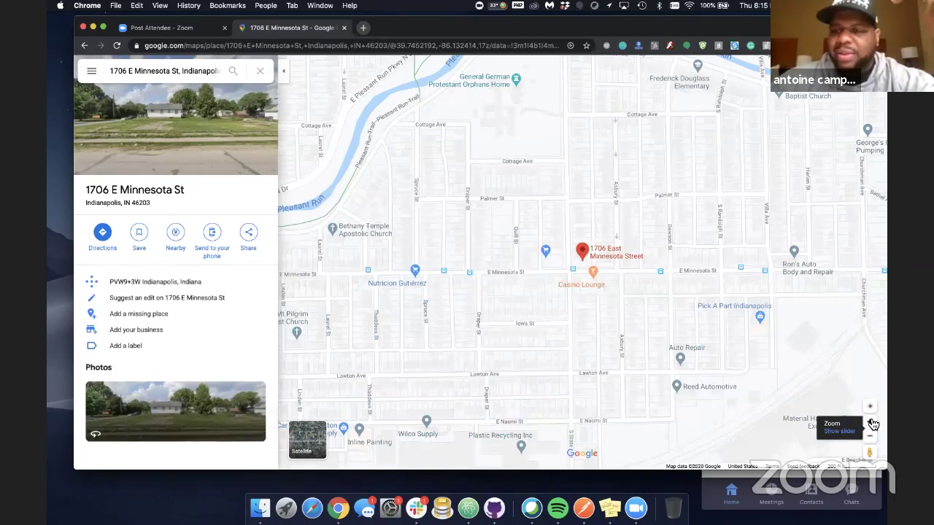
left_click(871, 424)
left_click(872, 424)
left_click(871, 424)
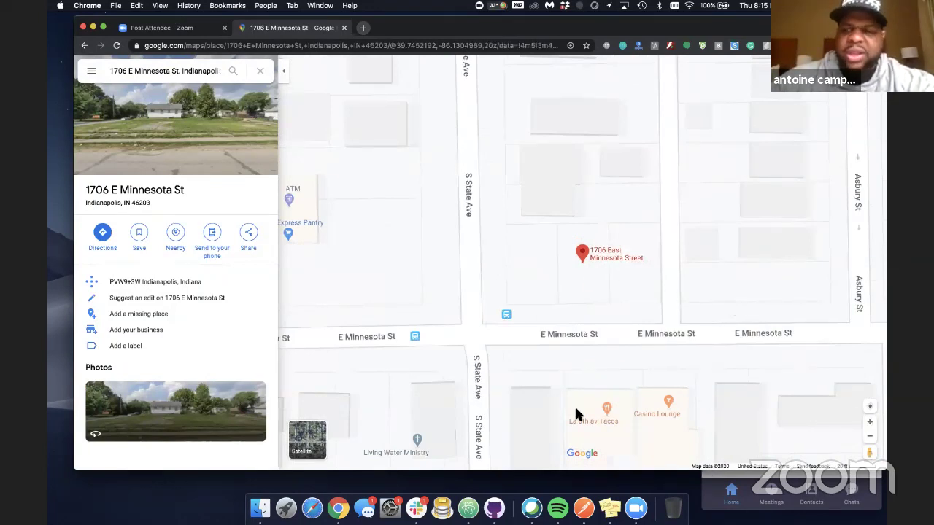
mouse_move(596, 425)
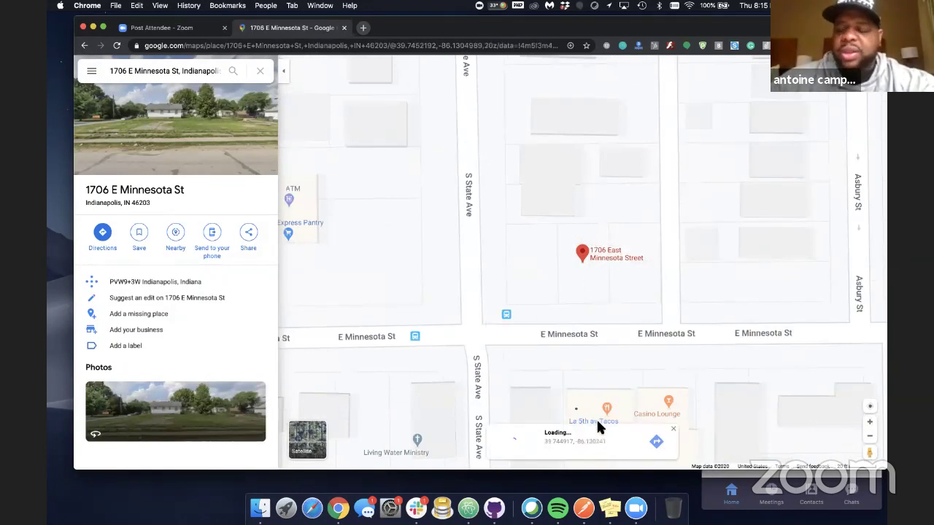
left_click(535, 403)
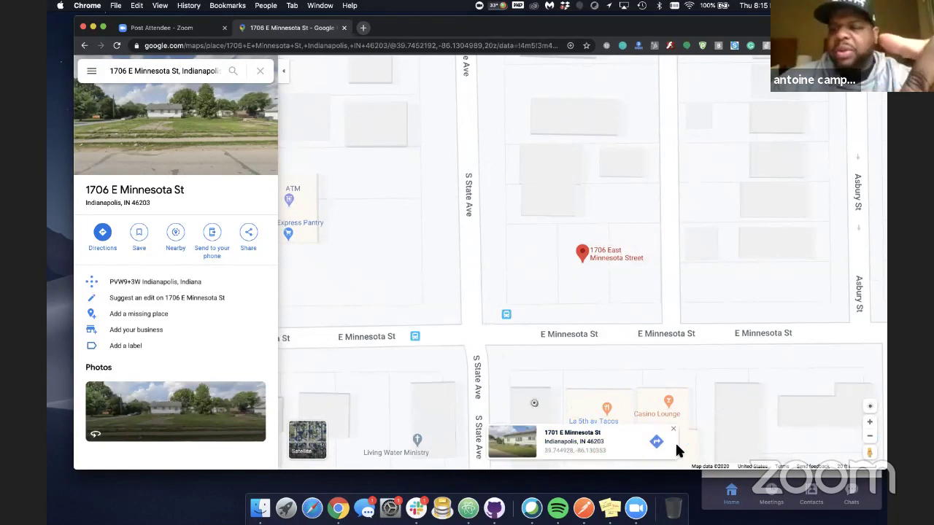
Open and close the DealMachine panel, then briefly reveal streets with Street View coverage
left_click(749, 45)
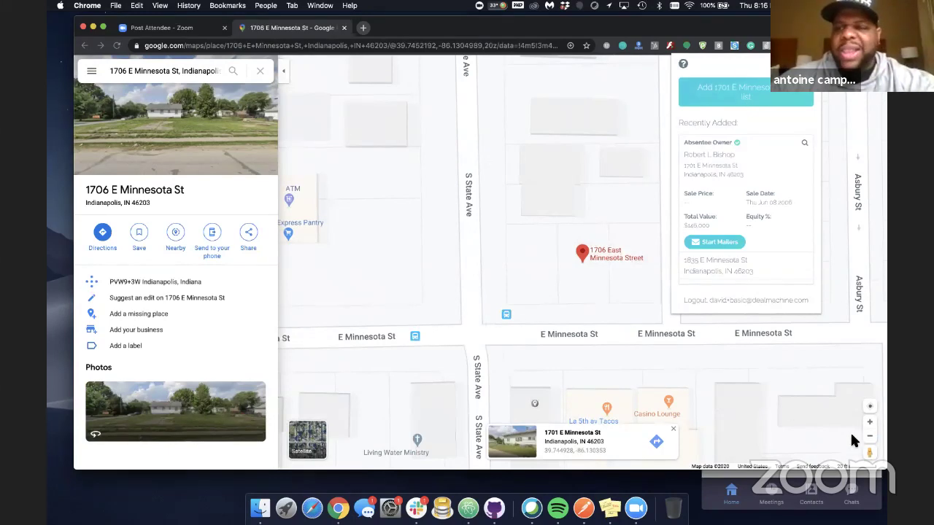
left_click(705, 362)
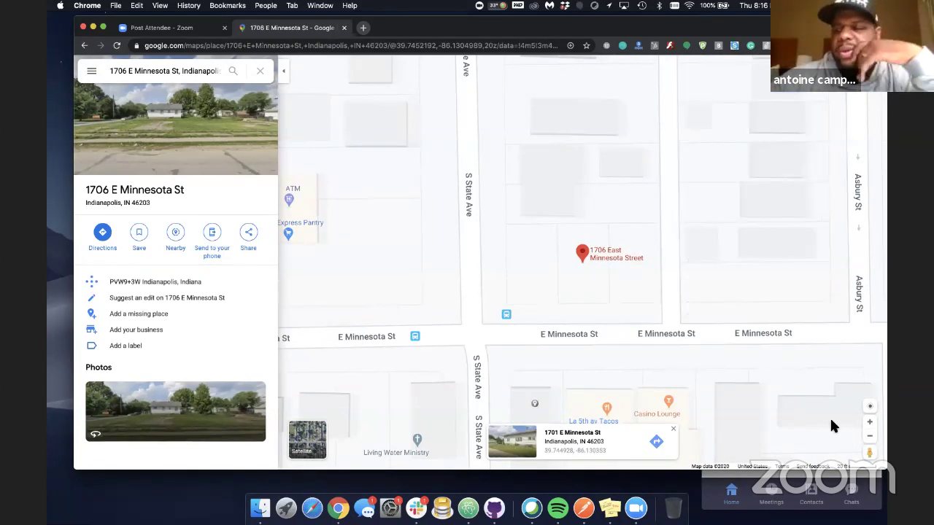
mouse_move(862, 448)
left_mouse_down()
mouse_move(846, 456)
mouse_move(636, 440)
mouse_move(527, 329)
mouse_move(500, 267)
mouse_move(673, 358)
mouse_move(836, 418)
mouse_move(874, 442)
mouse_move(871, 431)
left_mouse_up()
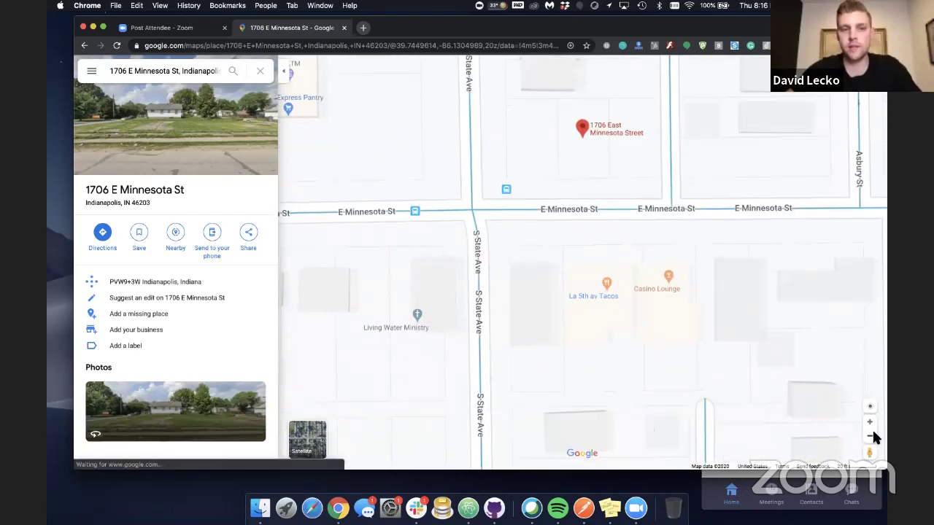
Search 'bates hendr' to show Bates-Hendricks, Indianapolis on the map, then empty the search box
left_click(219, 70)
left_click(260, 71)
type("bat")
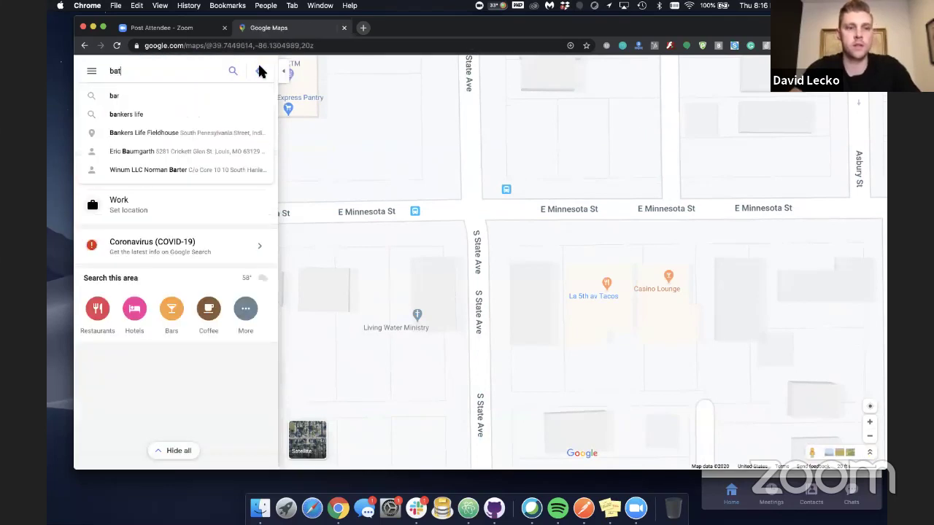
type("es hendri")
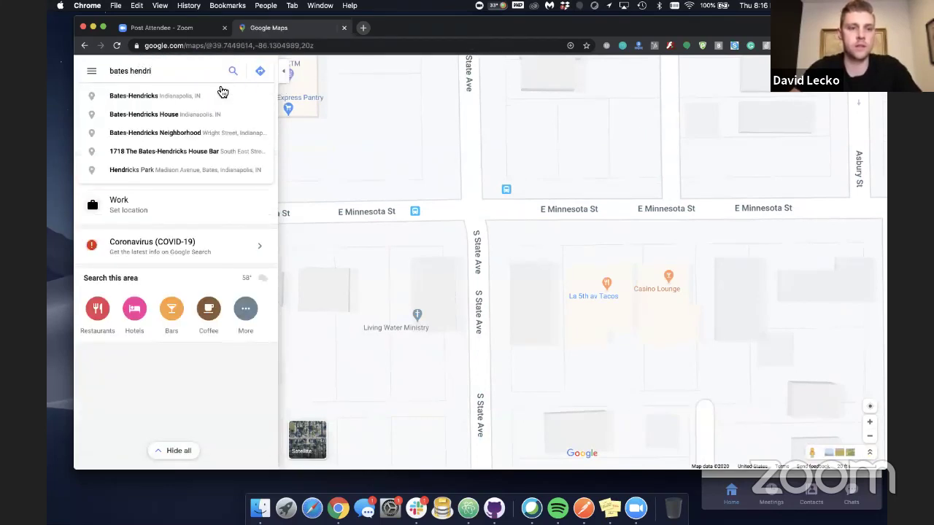
left_click(217, 96)
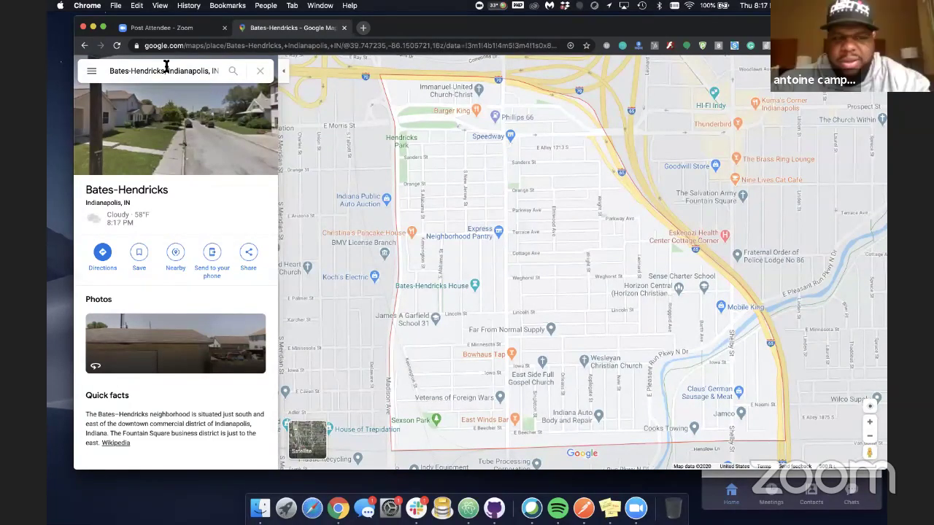
left_click(216, 71)
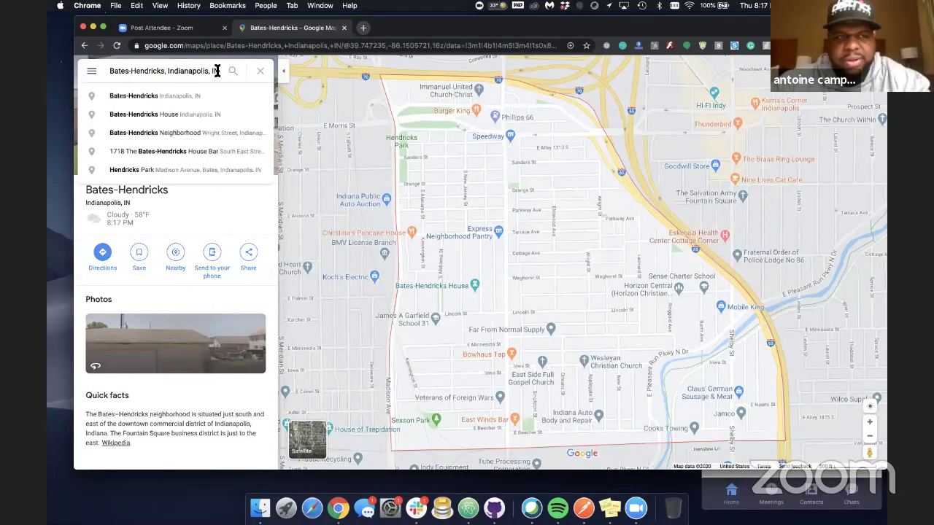
left_click(260, 72)
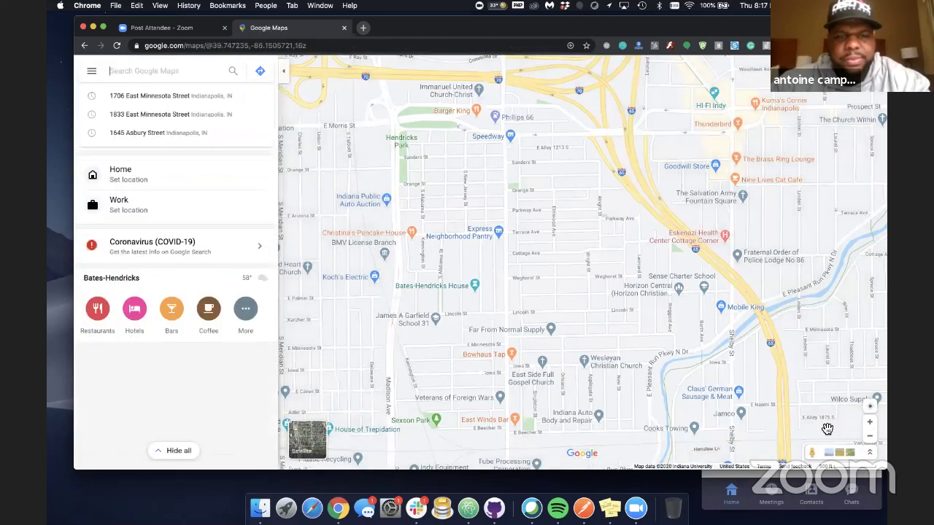
left_click_drag(868, 452, 509, 314)
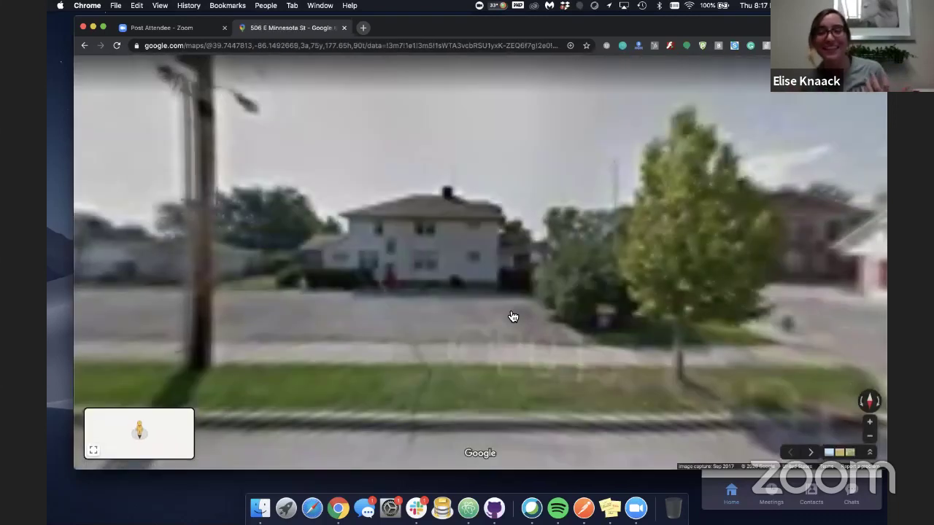
key("Right")
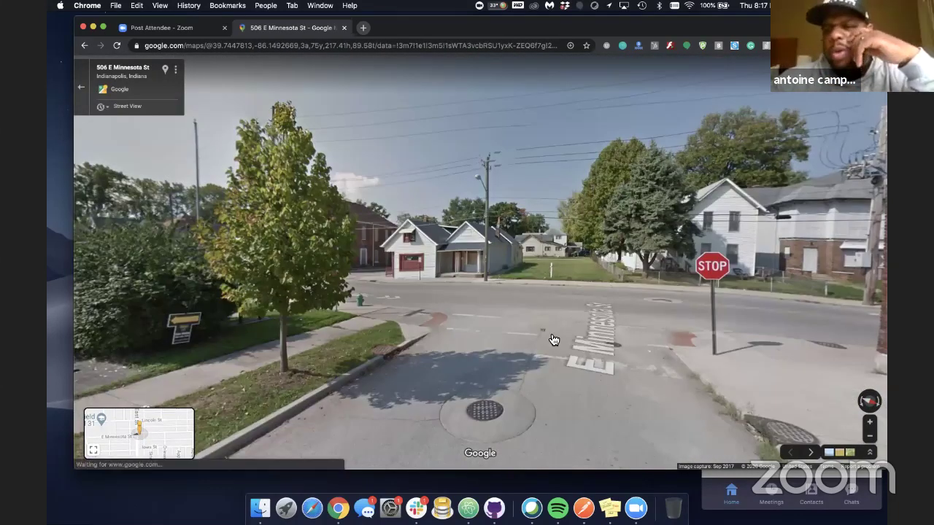
key("Right")
left_click(588, 334)
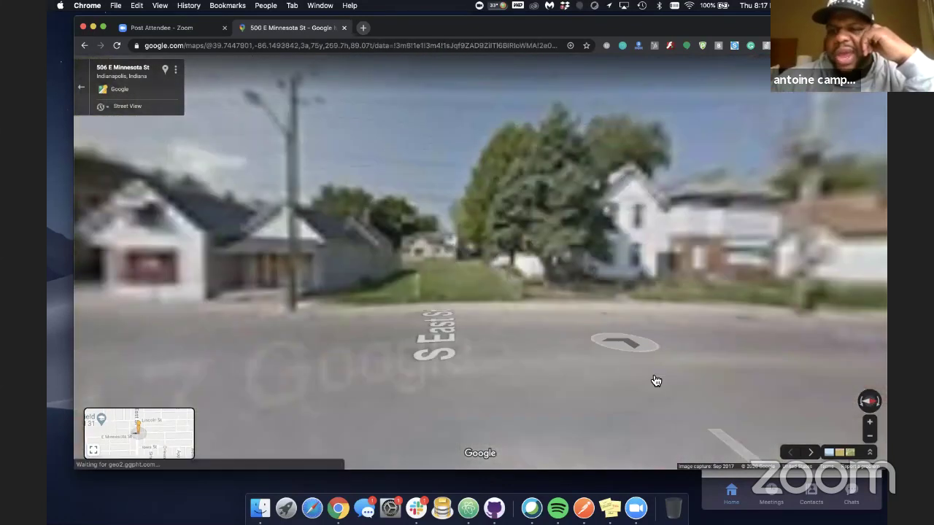
key("Right")
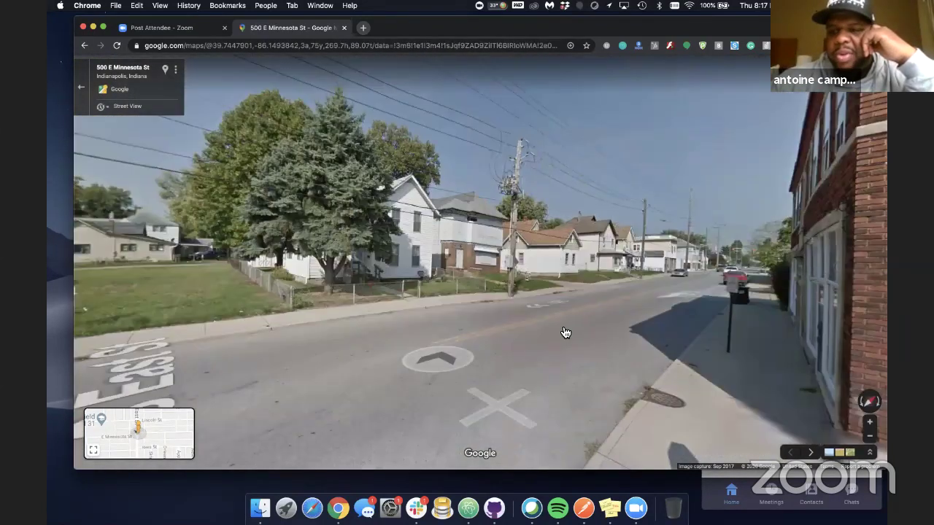
left_click(532, 350)
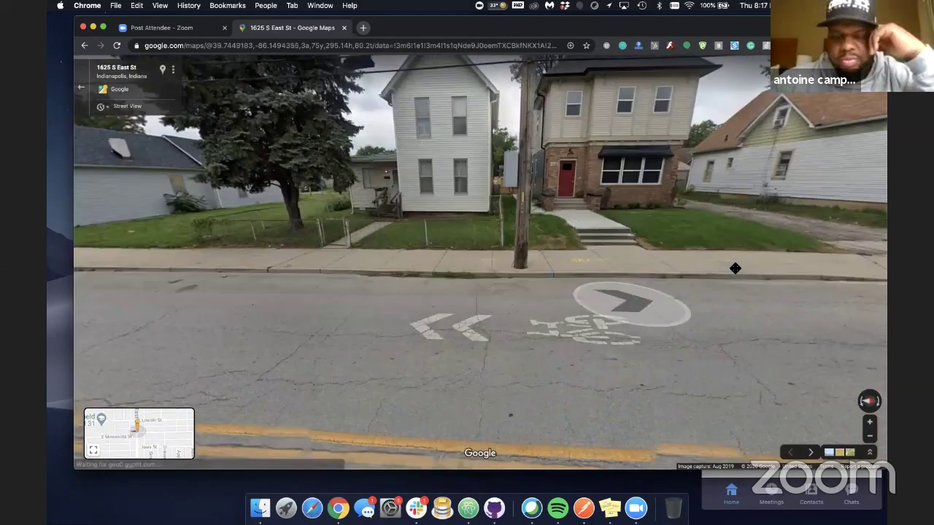
left_click_drag(493, 317, 537, 340)
key("Right")
key("Right")
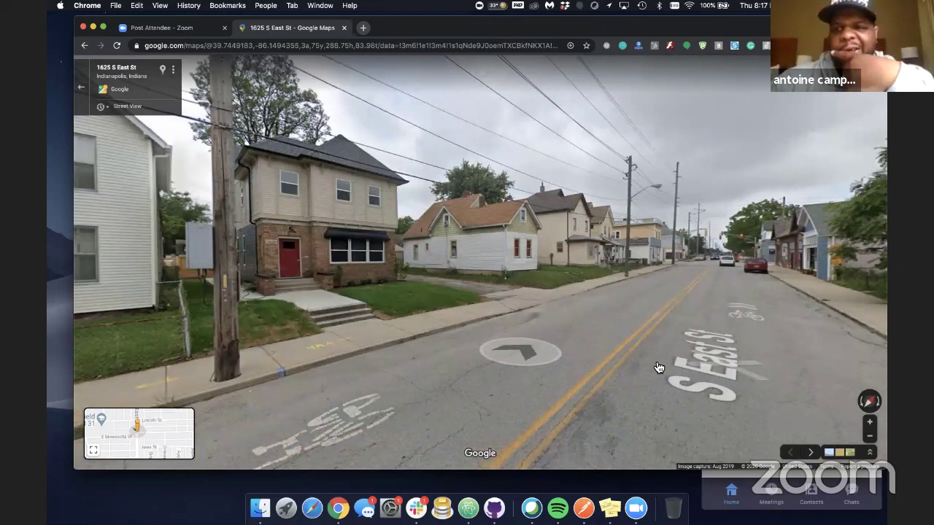
left_click(537, 369)
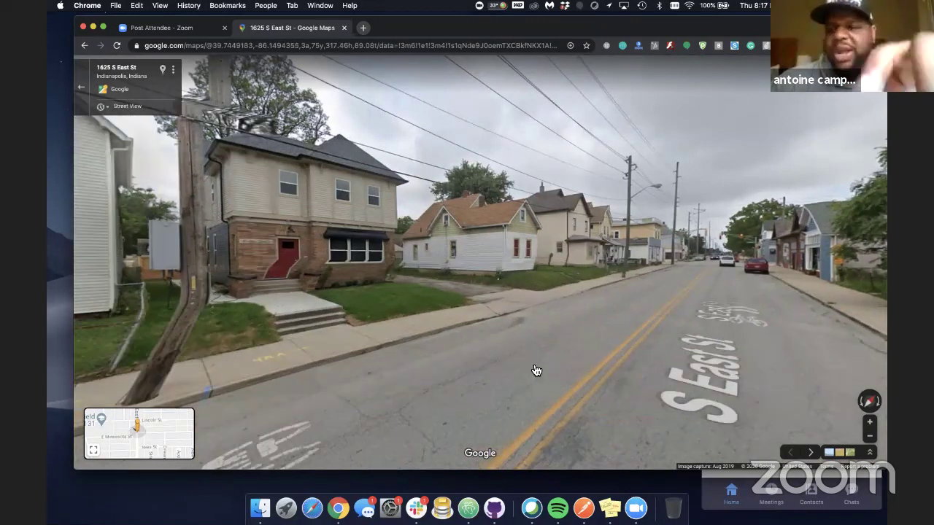
left_click_drag(538, 365, 673, 373)
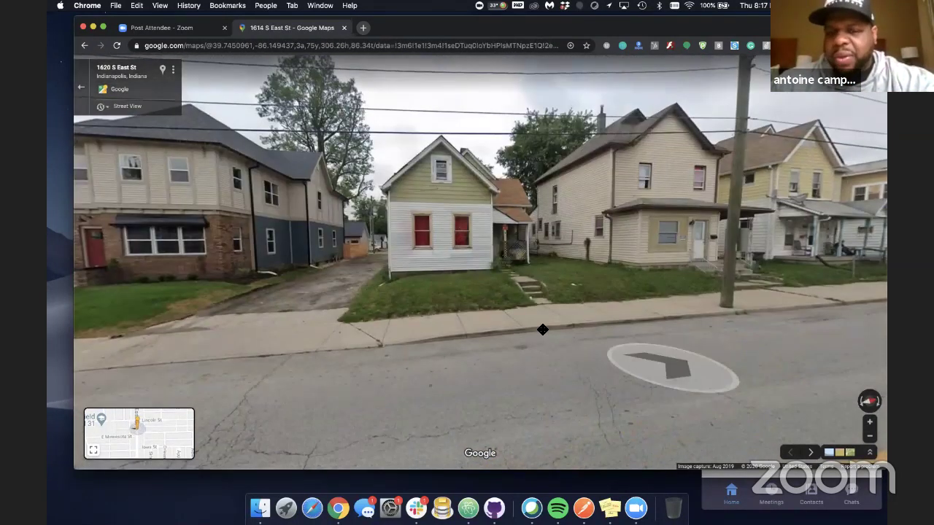
left_click(542, 329)
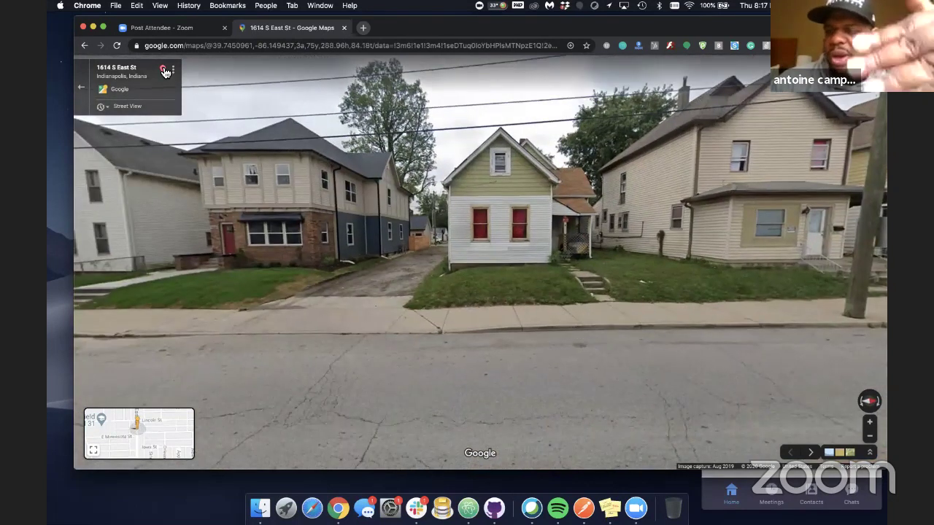
left_click(162, 69)
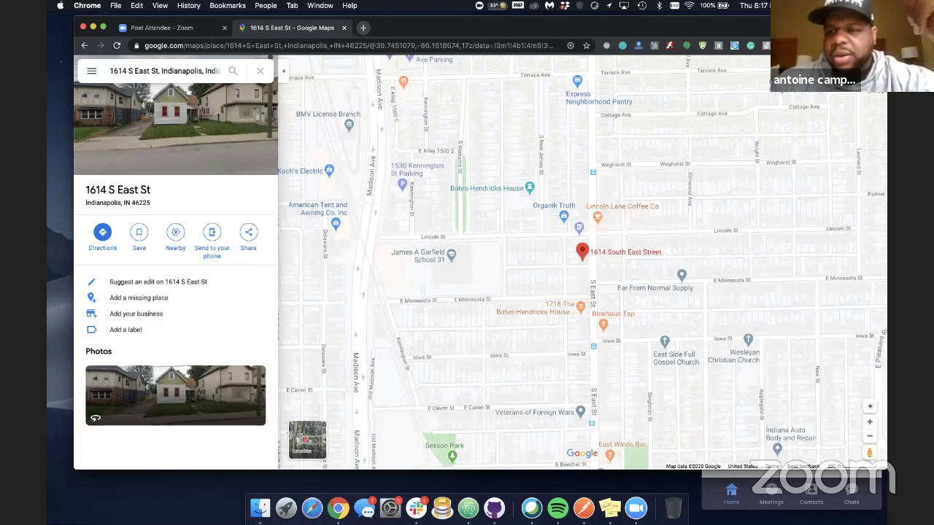
left_click(808, 45)
left_click(763, 94)
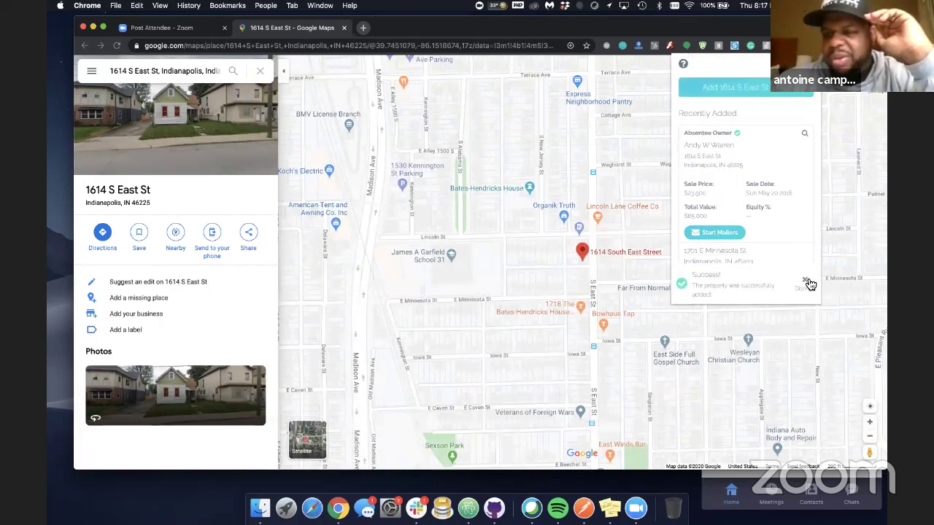
left_click(805, 283)
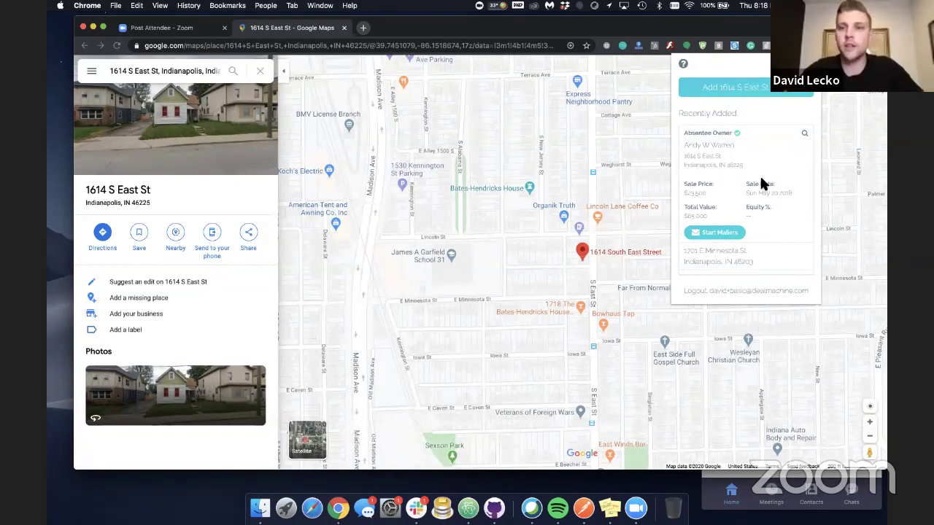
left_click_drag(368, 30, 368, 81)
Open dealmachine.com/offers/virtual-d4d-checklist in a new tab from the 'virtually driving for dollars' suggestion
left_click(365, 80)
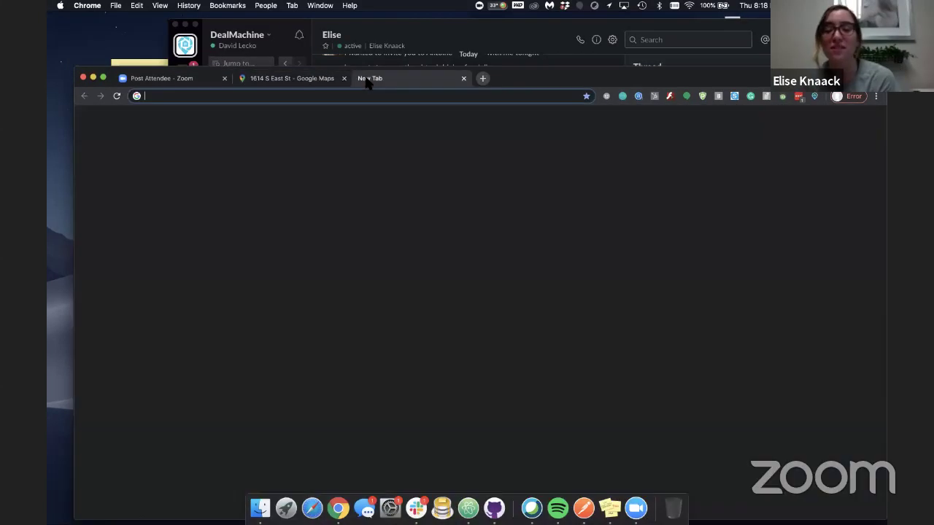
type("dealmachine.com/")
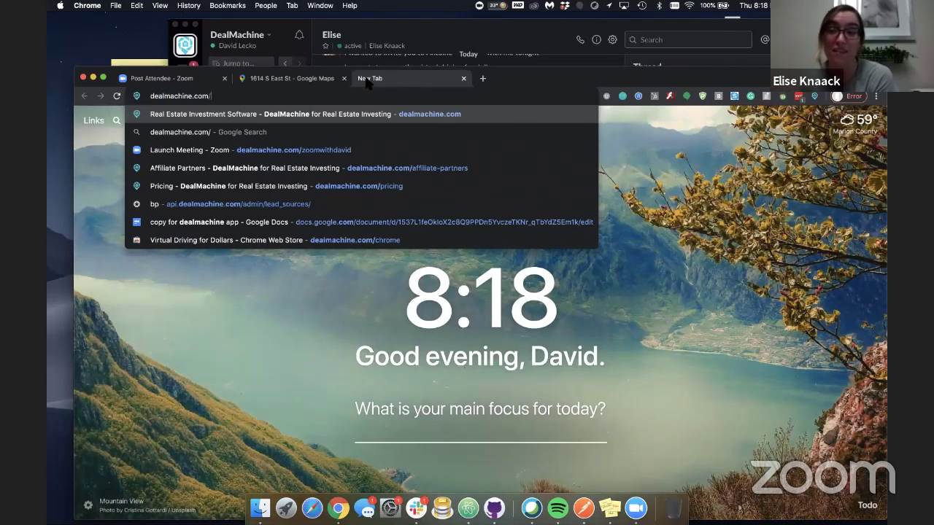
type("offer")
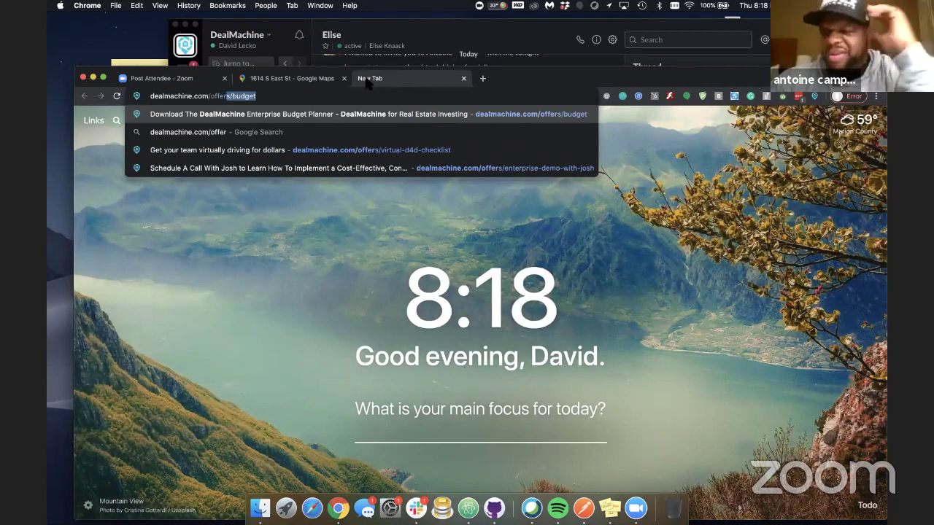
type("s/")
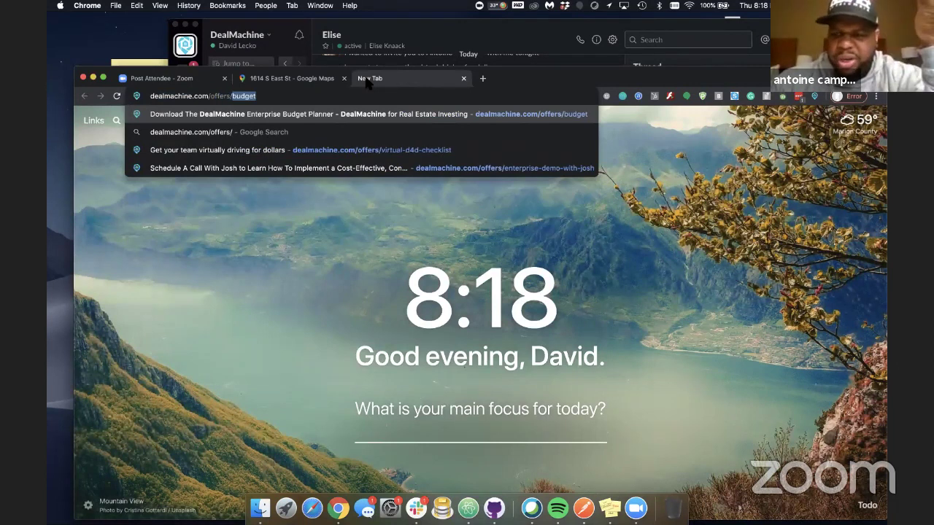
left_click(384, 150)
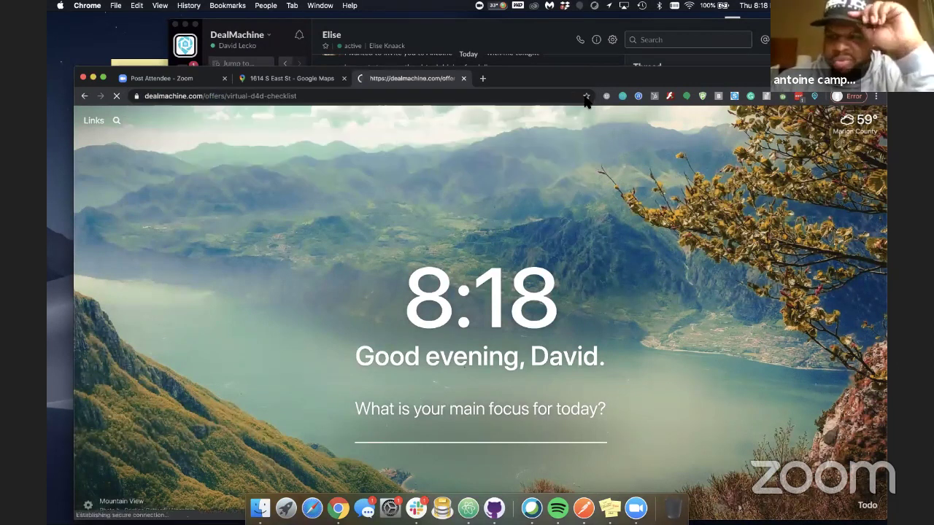
left_click_drag(591, 76, 587, 32)
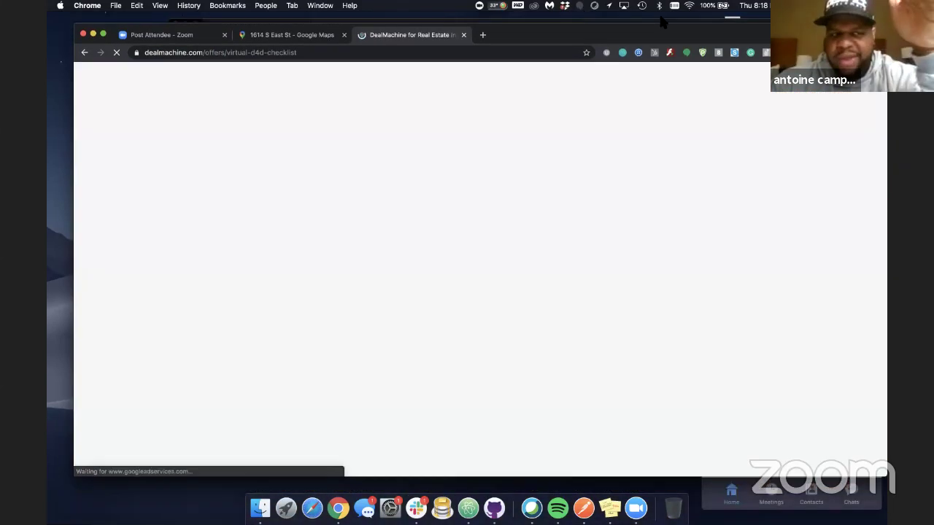
Scroll down to the checklist sign-up form and submit it
left_click_drag(661, 20, 650, 13)
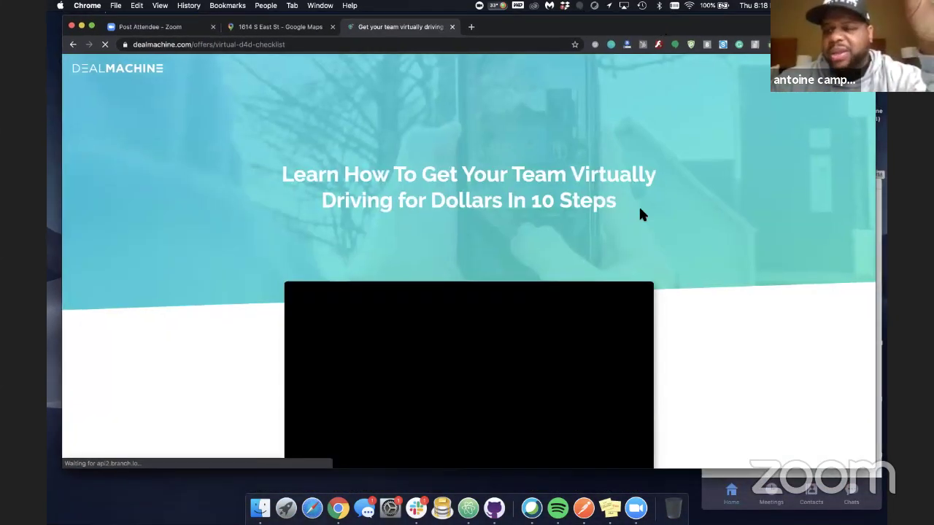
scroll(639, 214, "down", 5)
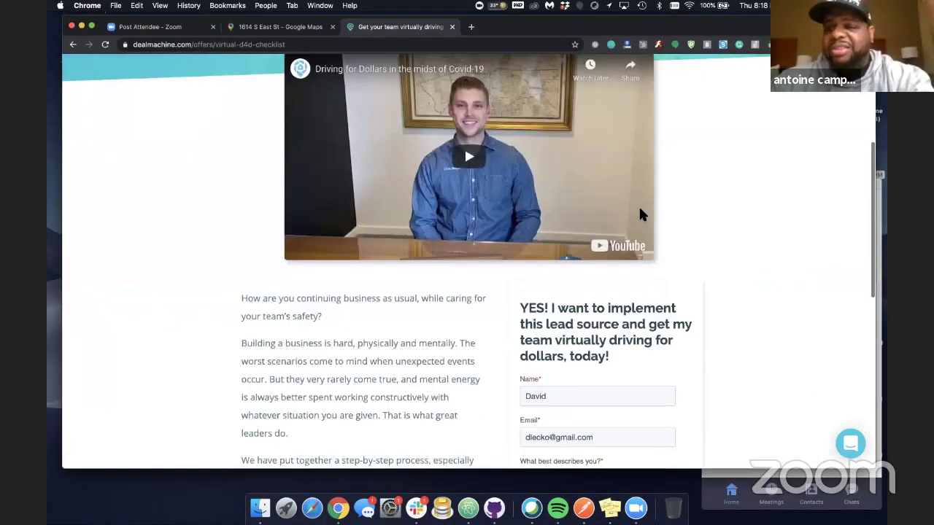
scroll(640, 213, "down", 5)
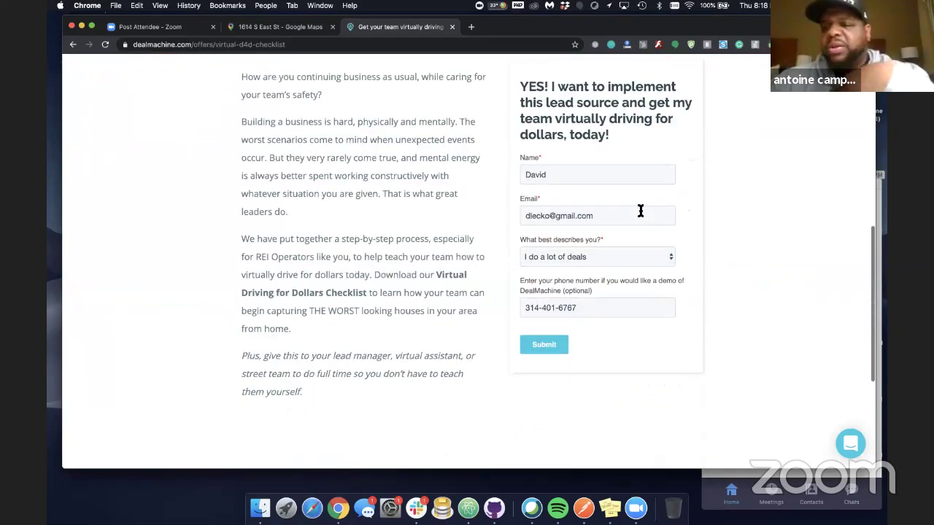
left_click(547, 345)
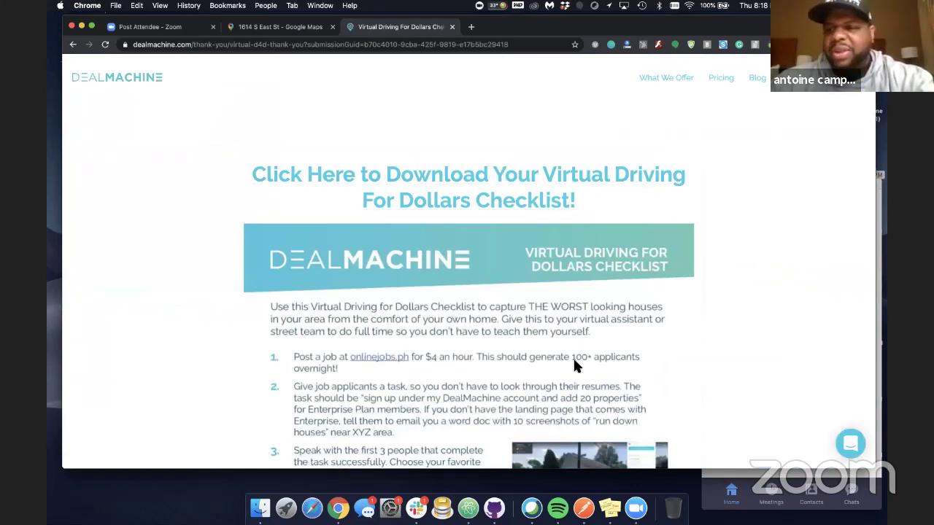
Scroll through the Virtual Driving for Dollars Checklist on the thank-you page
scroll(573, 356, "down", 3)
scroll(574, 365, "down", 2)
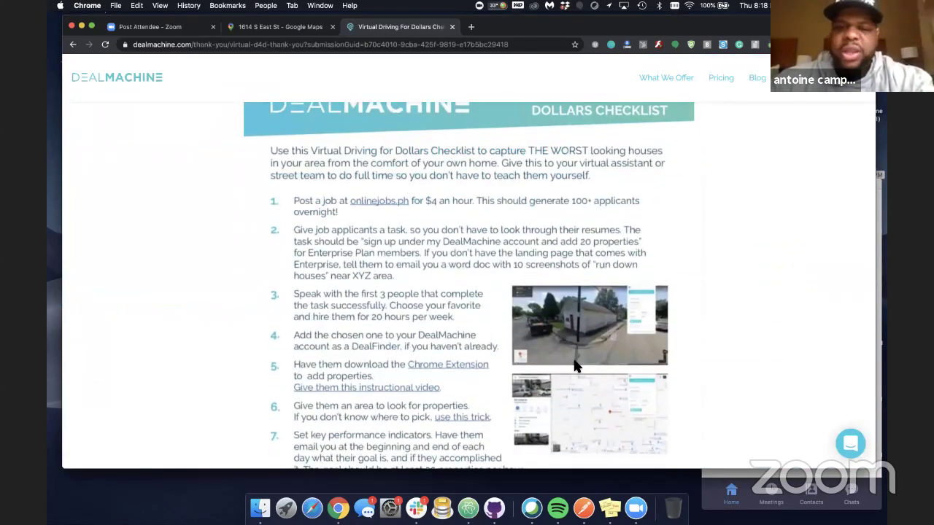
scroll(574, 365, "down", 1)
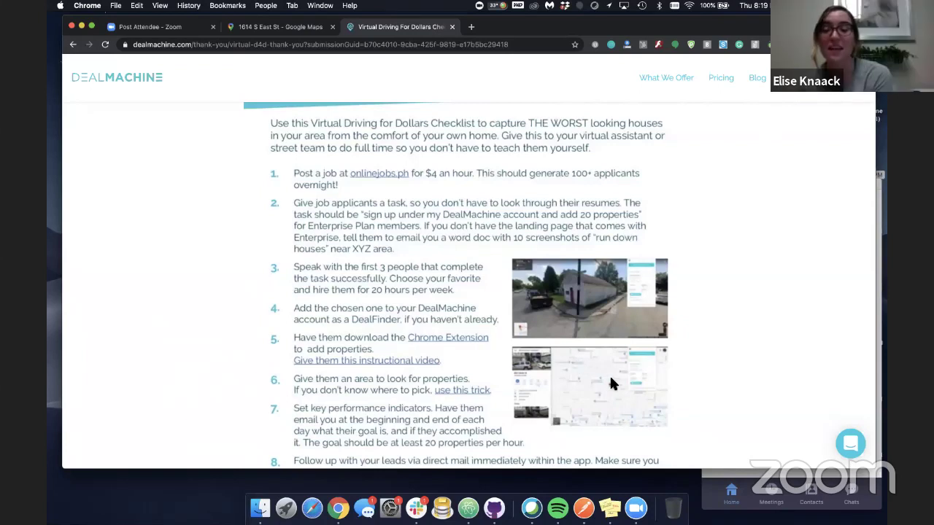
scroll(628, 372, "down", 2)
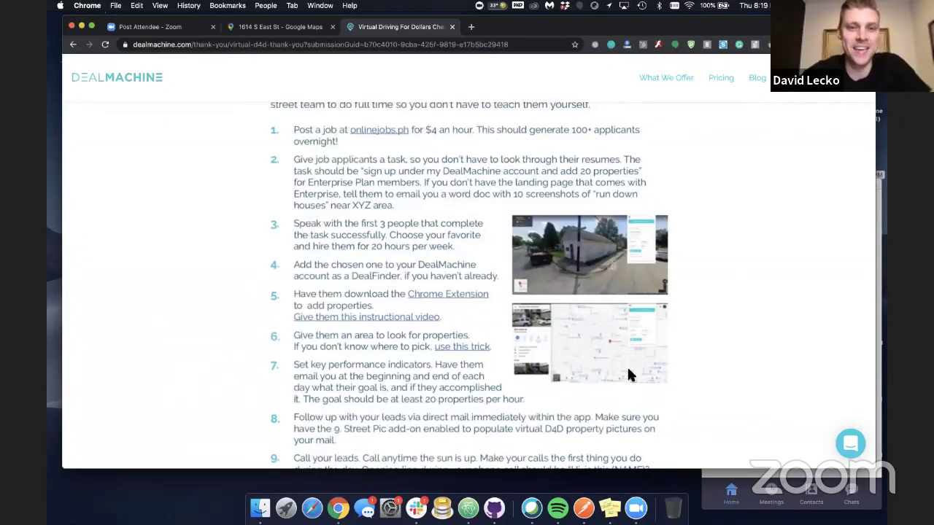
scroll(628, 371, "up", 1)
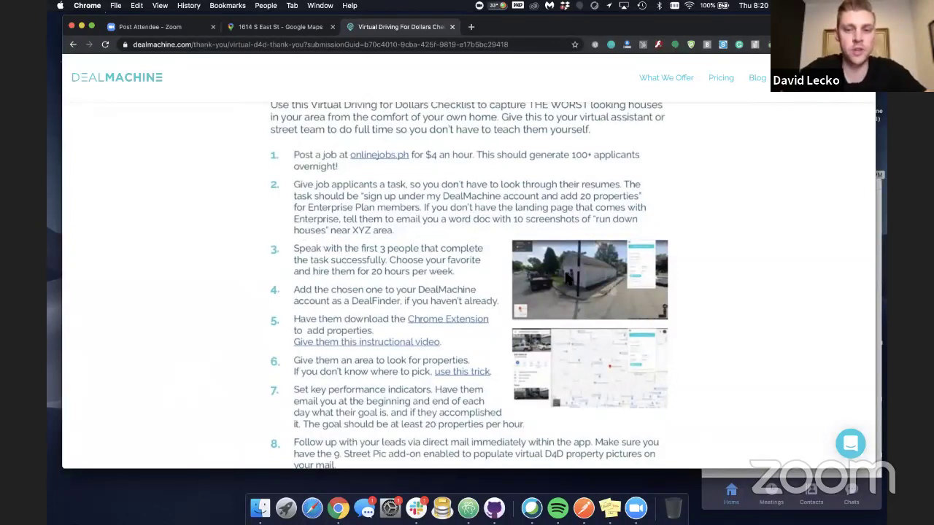
scroll(566, 275, "down", 1)
scroll(565, 275, "down", 2)
scroll(567, 276, "up", 2)
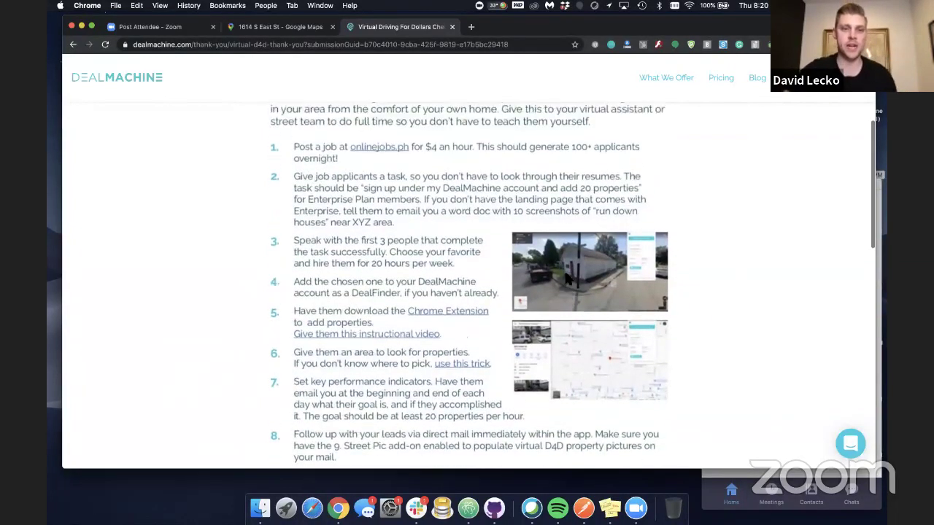
scroll(565, 277, "up", 2)
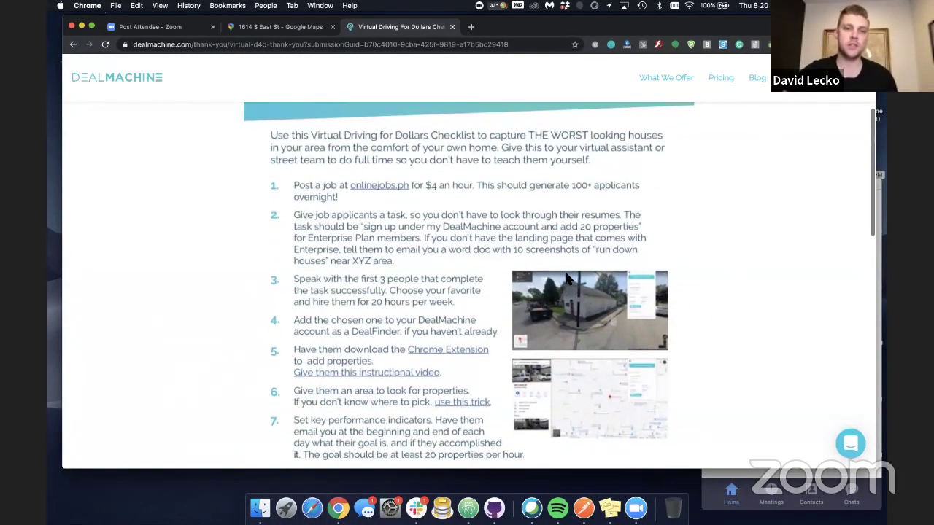
scroll(565, 278, "up", 3)
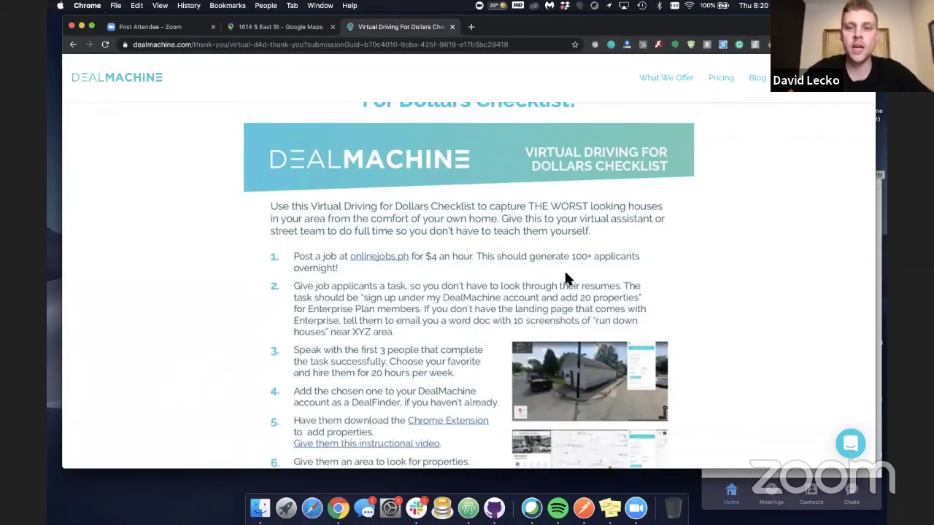
scroll(566, 276, "down", 2)
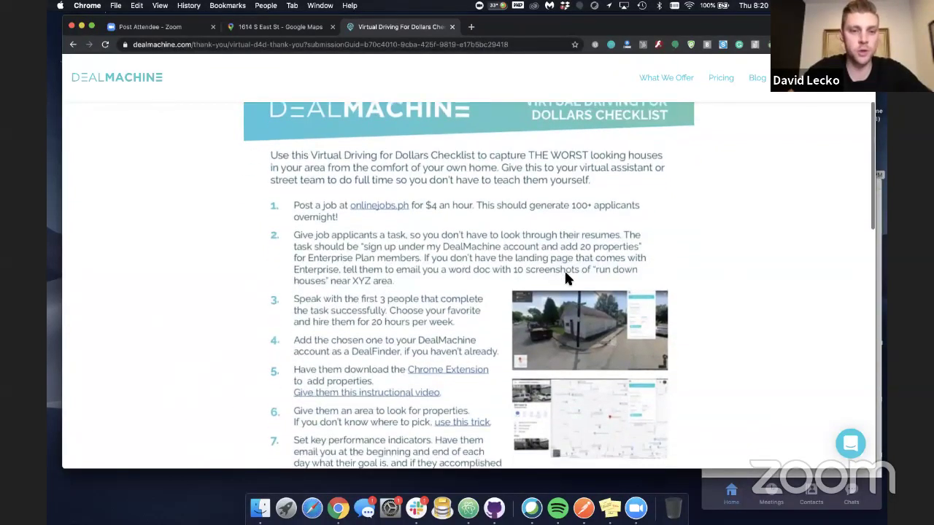
scroll(566, 275, "down", 3)
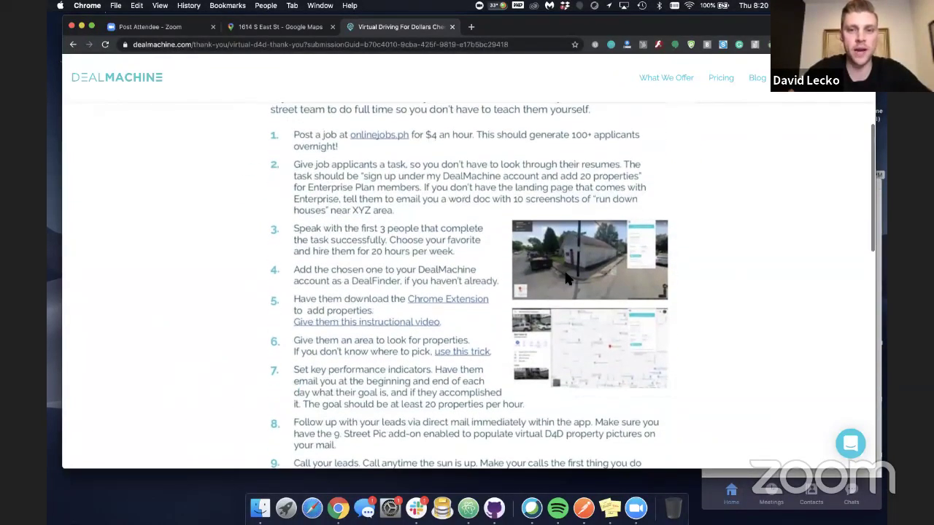
scroll(566, 276, "down", 1)
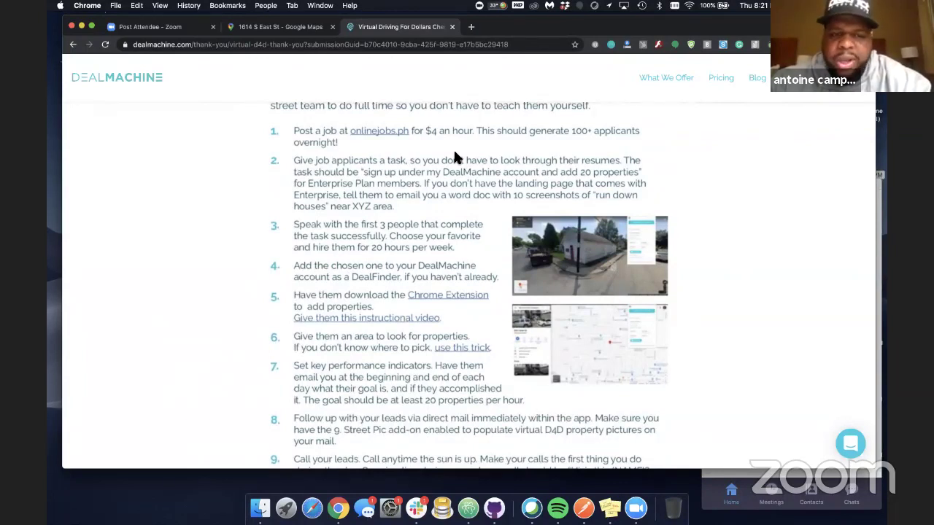
scroll(454, 157, "down", 3)
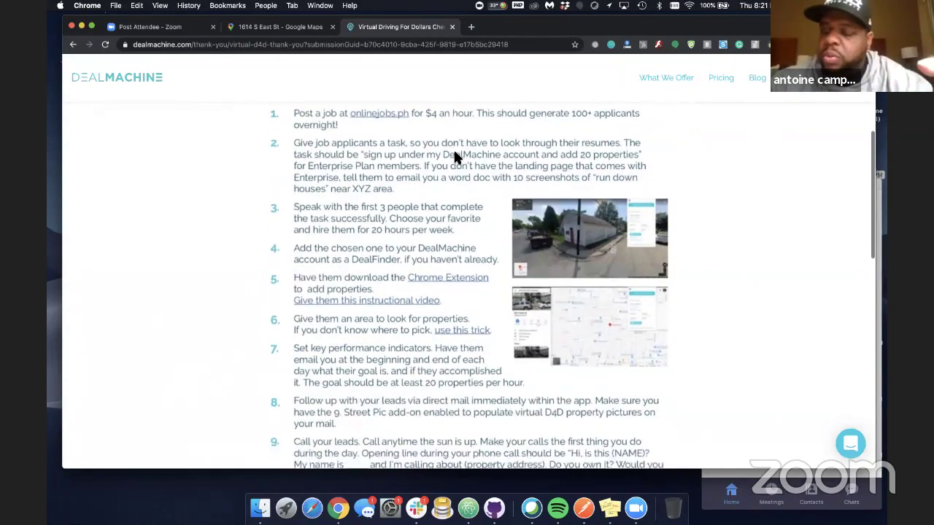
scroll(453, 154, "down", 2)
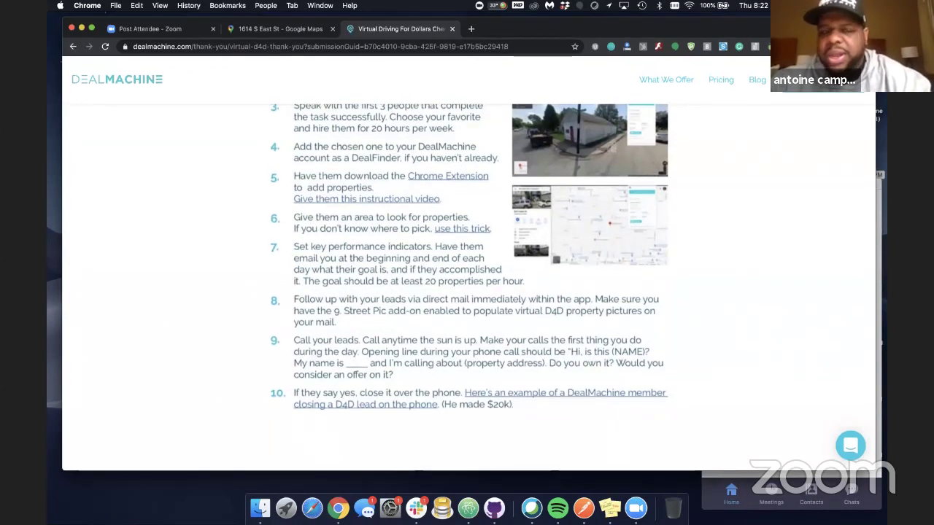
left_click_drag(472, 31, 474, 79)
Search Google for 'vamastery' in a new tab
left_click(472, 74)
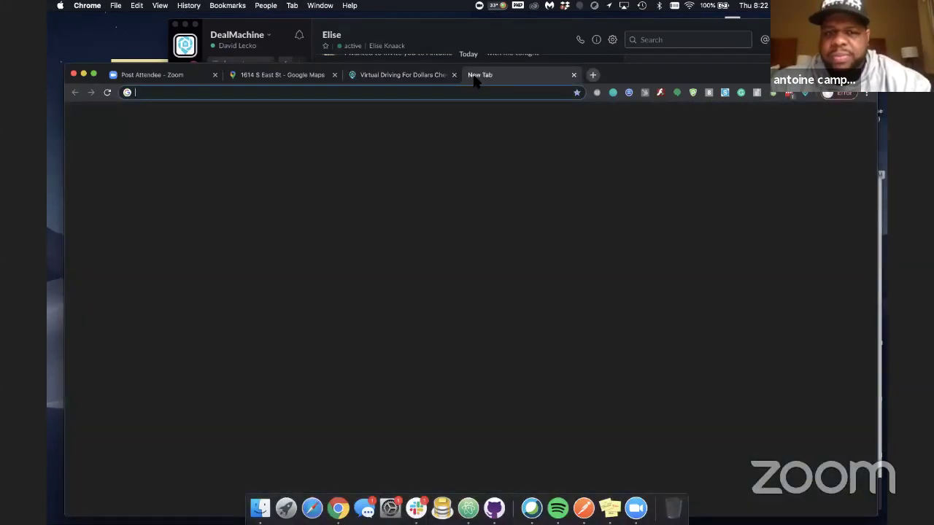
type("vamastery")
key("Return")
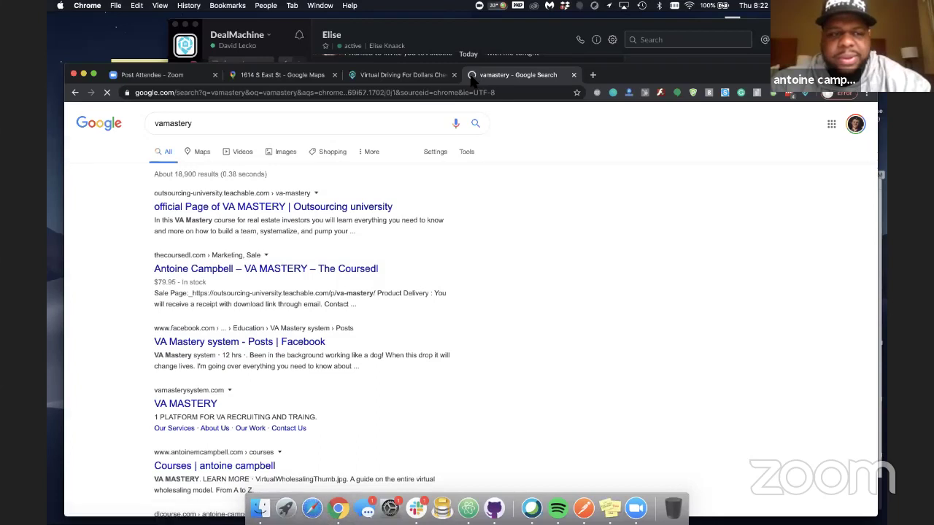
Try loading vamastersystem.com, then return to the vamastery results when it fails
left_click(310, 95)
type("vamastersystemc.")
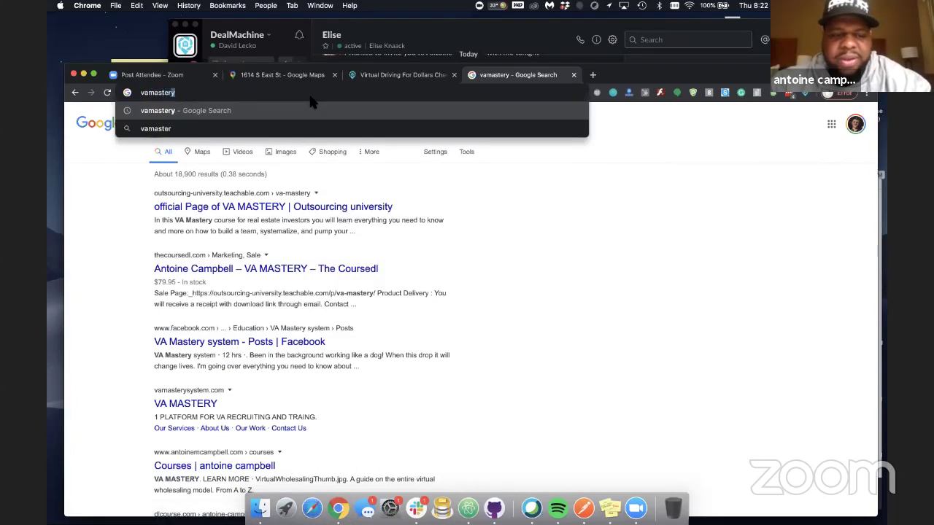
key("BackSpace")
key("BackSpace")
type(".com")
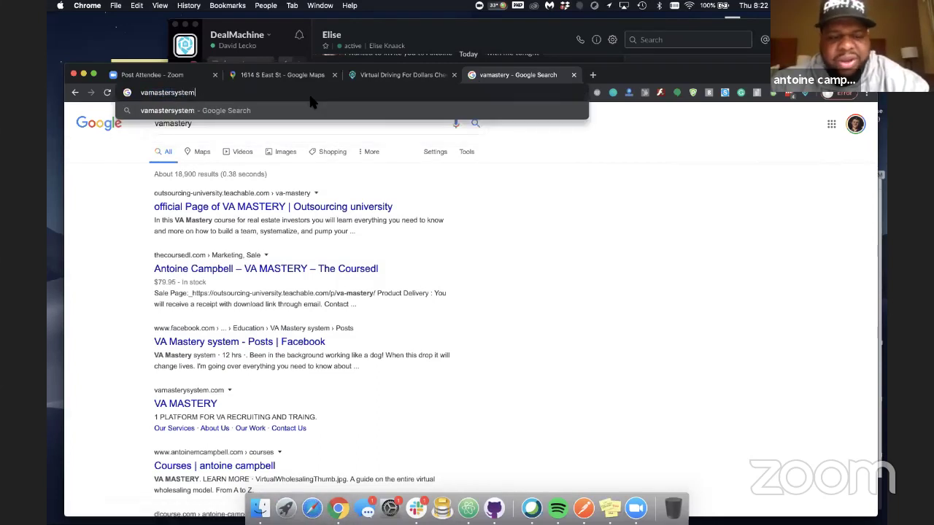
key("Return")
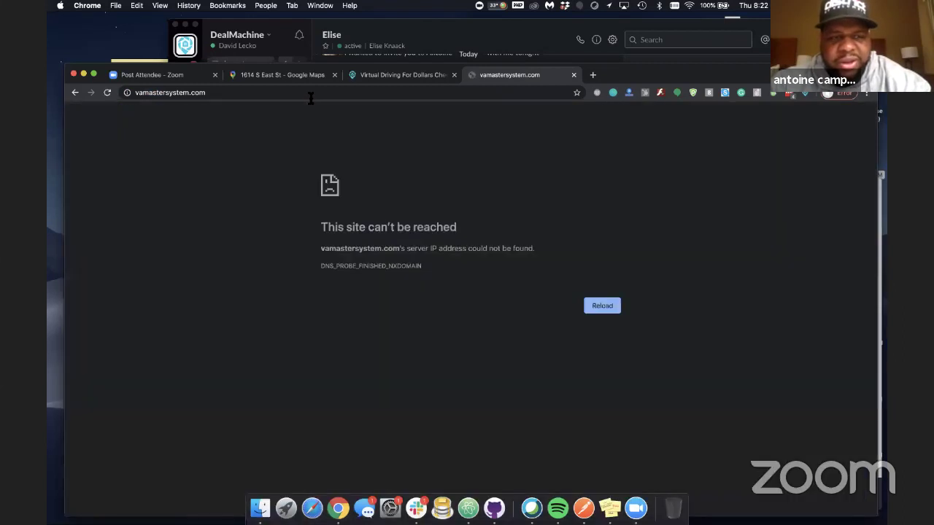
left_click(75, 92)
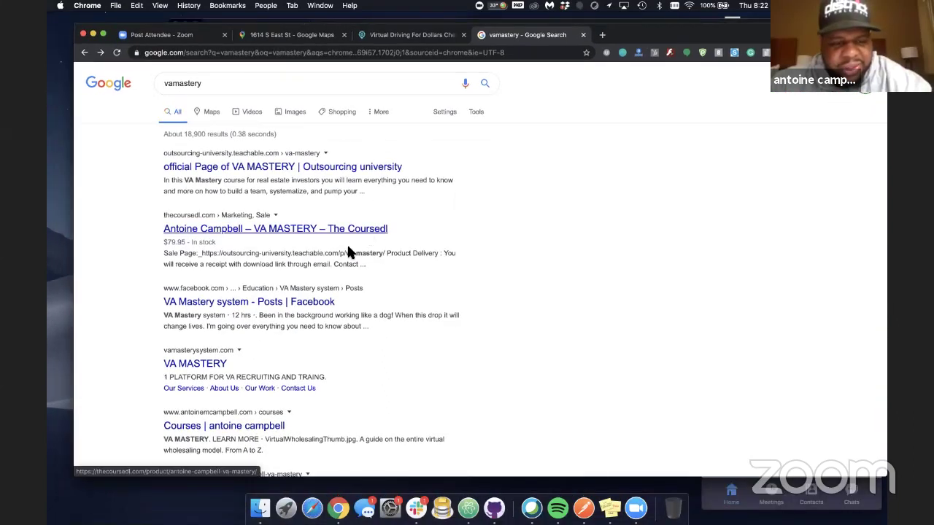
Open the VA MASTERY site's Our Services page and scroll to the service cards
left_click(219, 365)
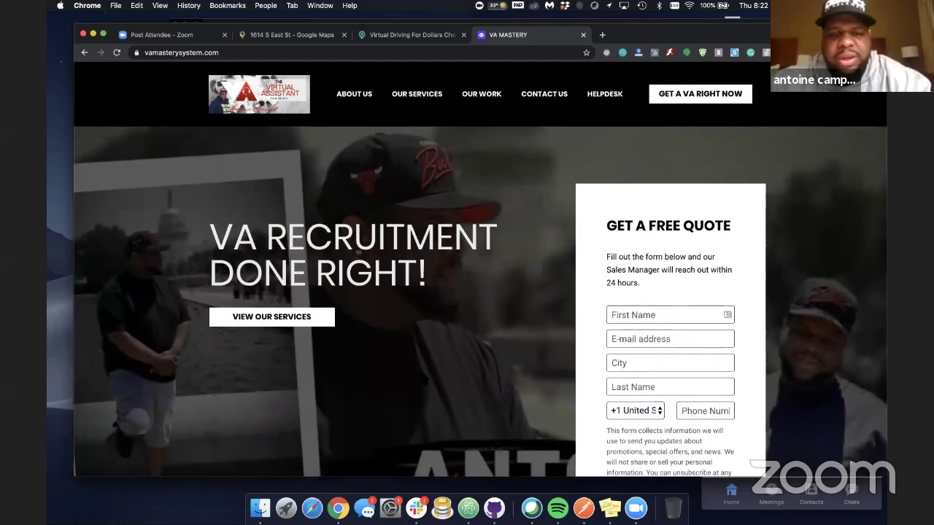
left_click(423, 99)
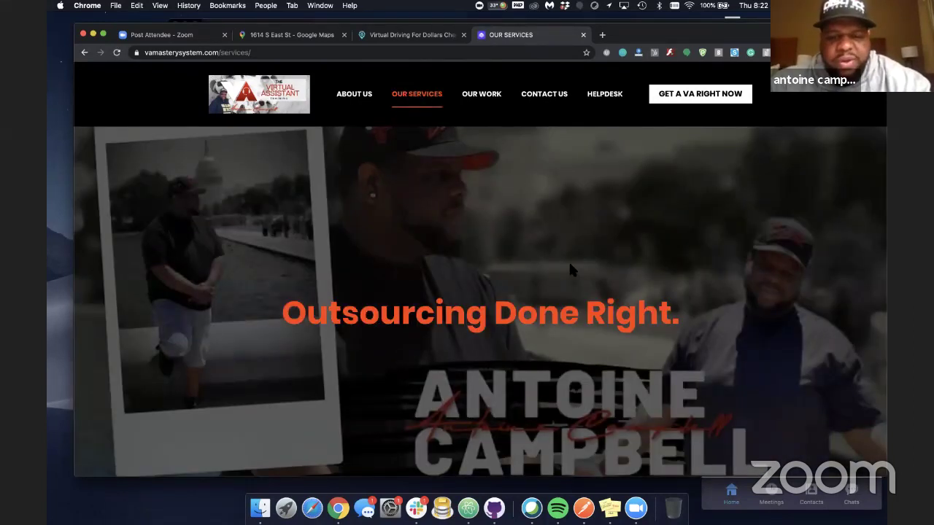
scroll(605, 284, "down", 4)
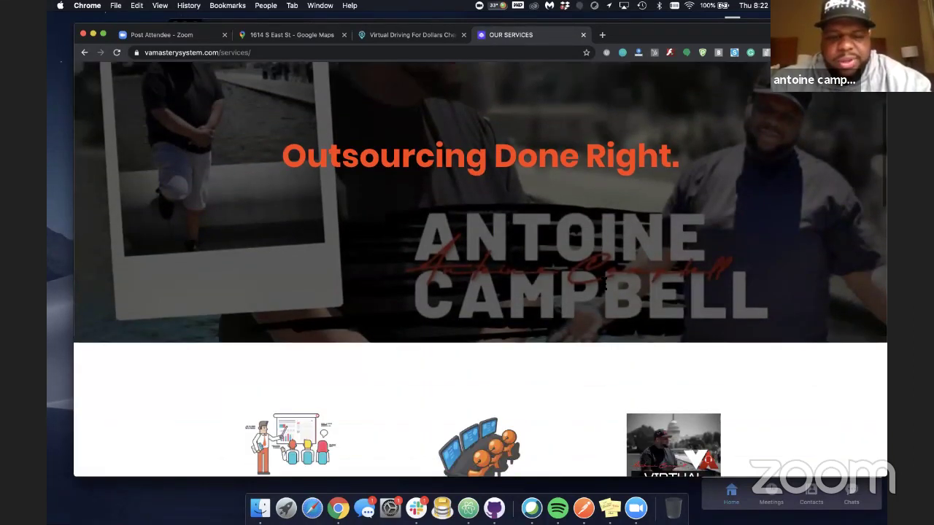
scroll(634, 326, "down", 5)
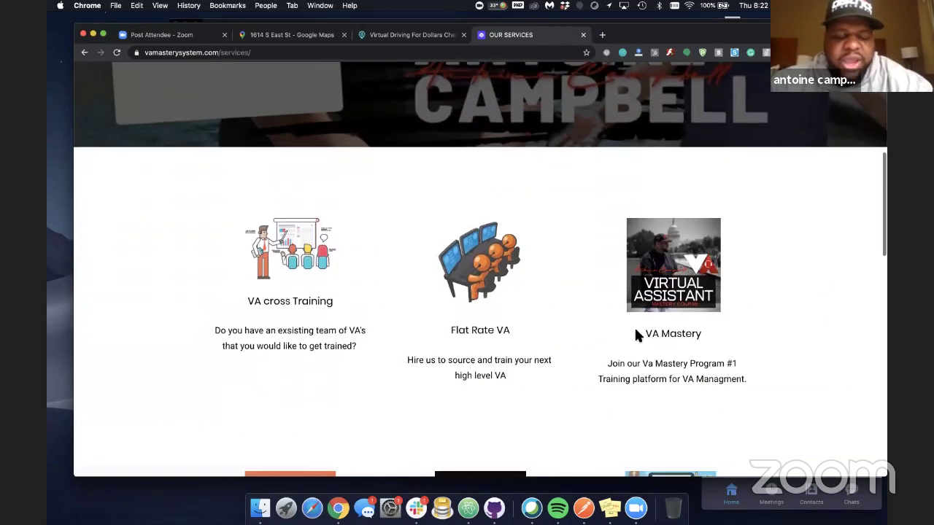
scroll(636, 332, "down", 1)
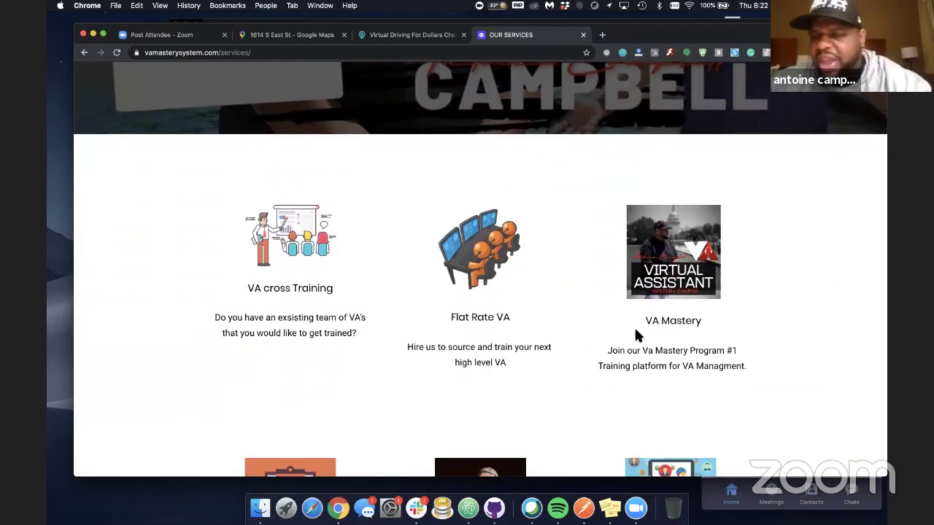
scroll(635, 335, "down", 2)
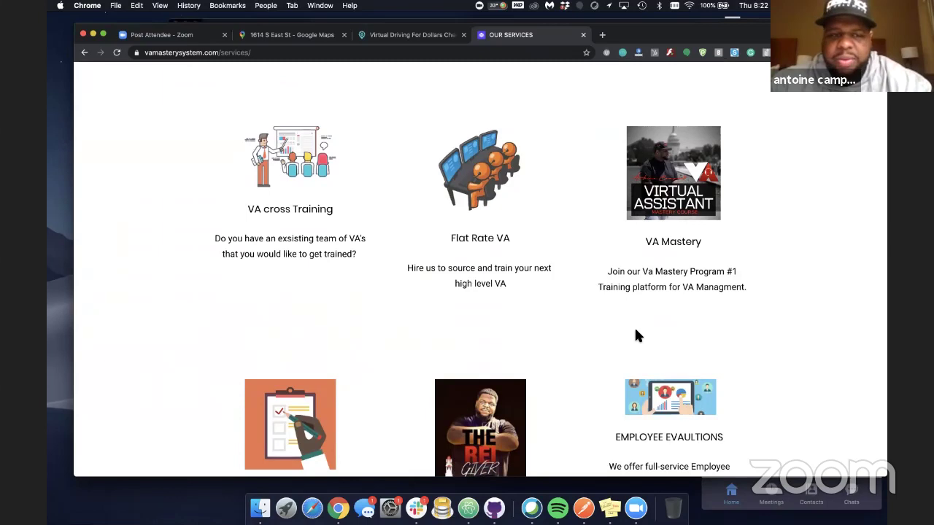
scroll(635, 332, "down", 1)
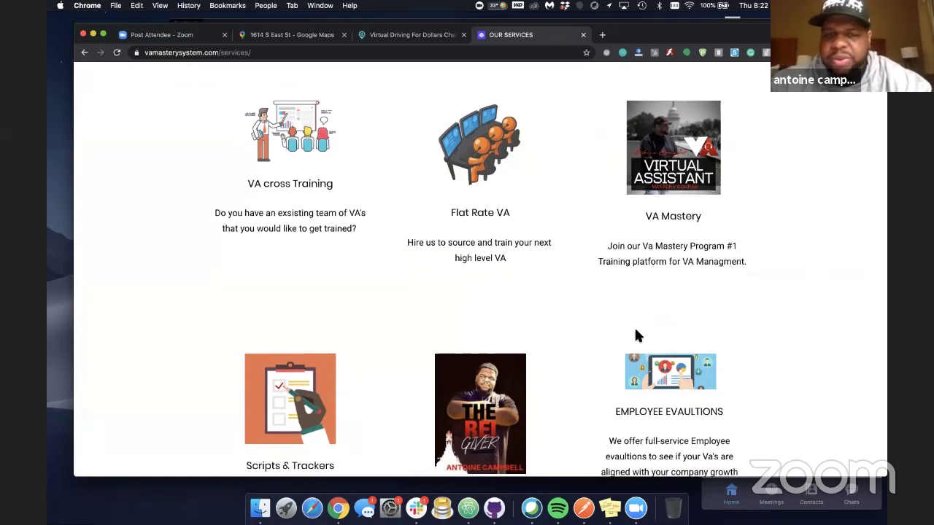
scroll(635, 335, "down", 1)
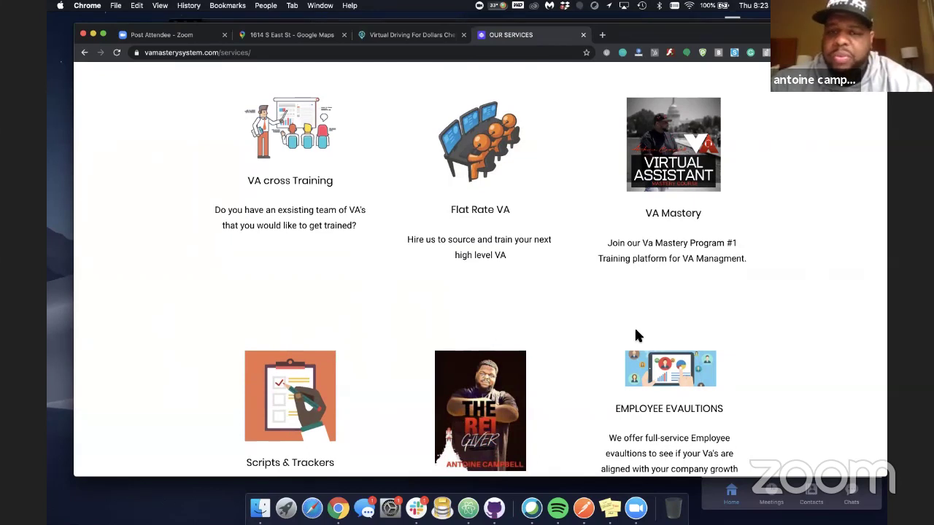
scroll(636, 335, "down", 1)
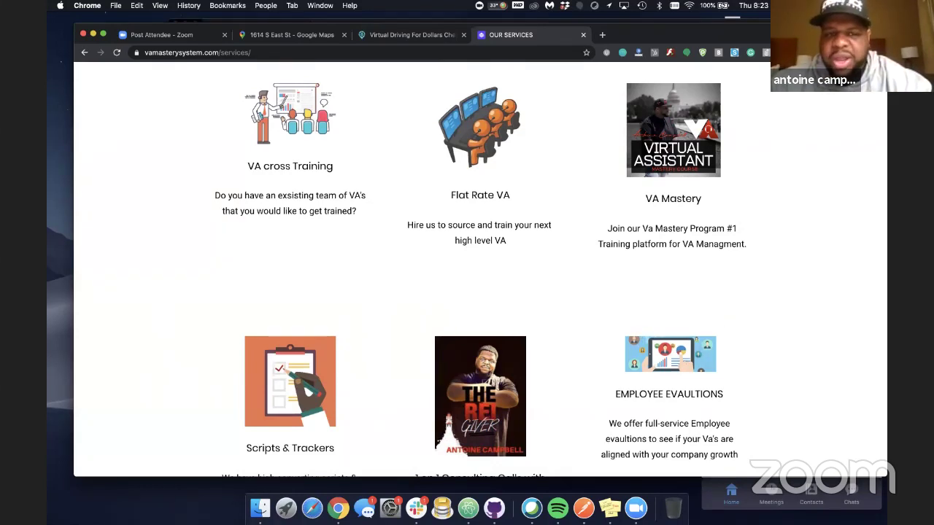
Scroll the Our Services page to the Scripts & Trackers and 1 on 1 Consulting Calls descriptions
left_click_drag(817, 34, 817, 50)
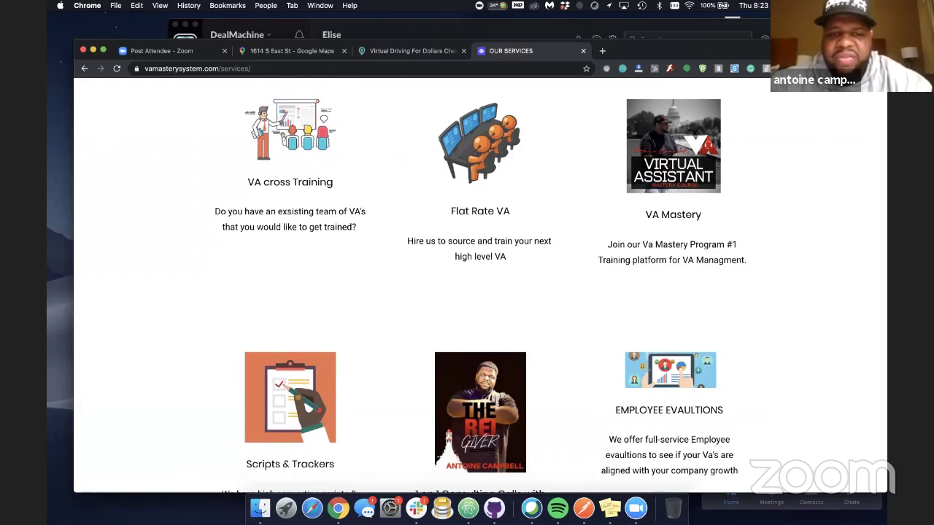
scroll(654, 189, "down", 3)
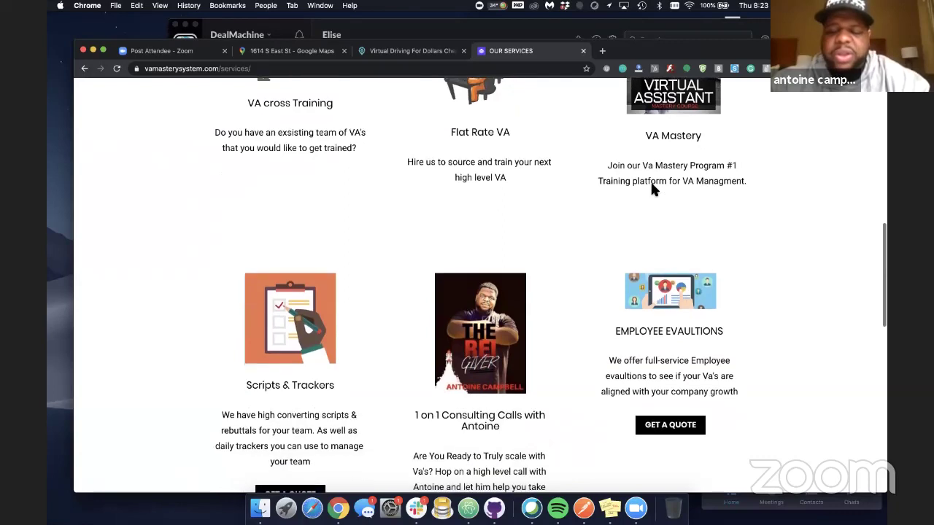
scroll(606, 210, "up", 1)
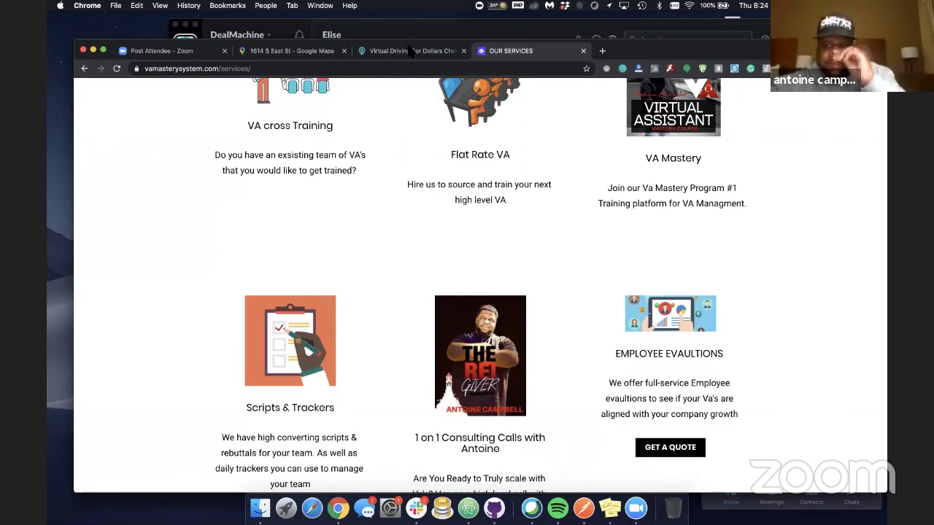
Switch back to the Virtual Driving For Dollars Checklist tab and scroll to steps 4 through 10
left_click(414, 53)
scroll(510, 328, "up", 2)
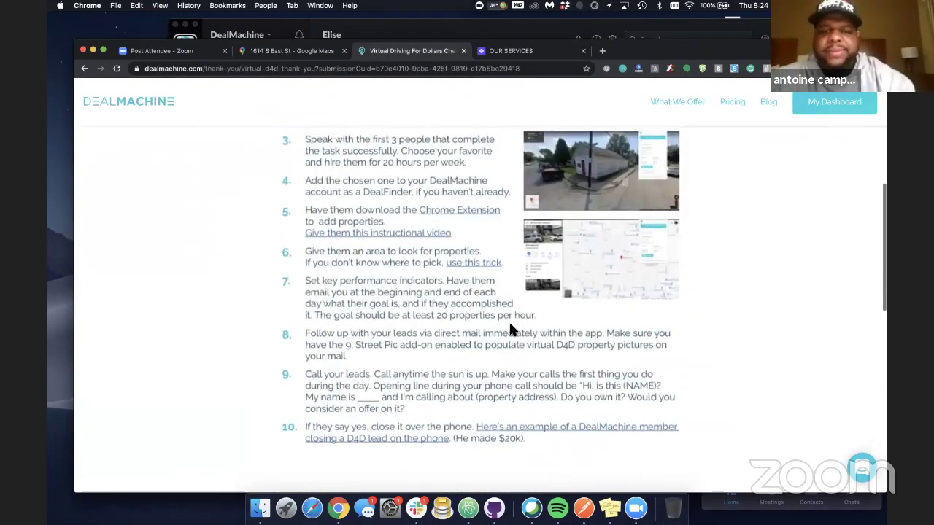
scroll(509, 323, "down", 1)
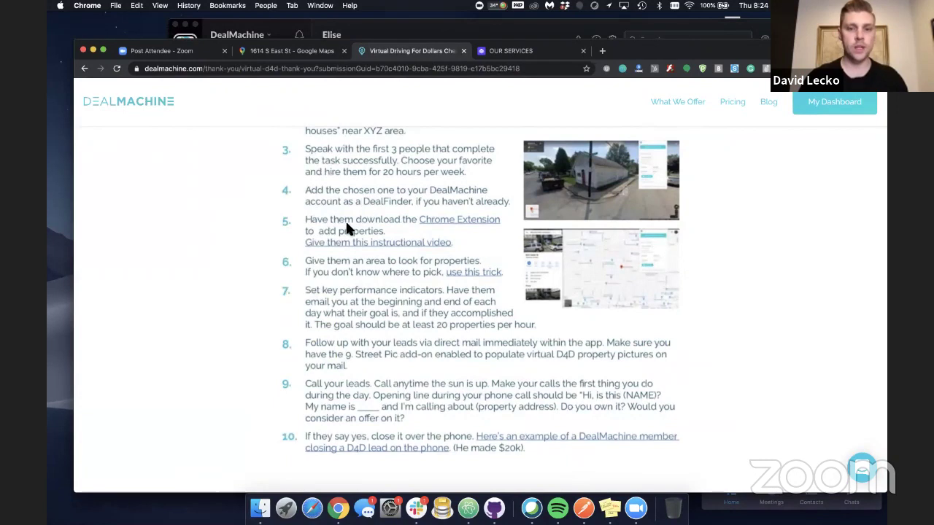
scroll(346, 227, "down", 1)
scroll(346, 229, "down", 1)
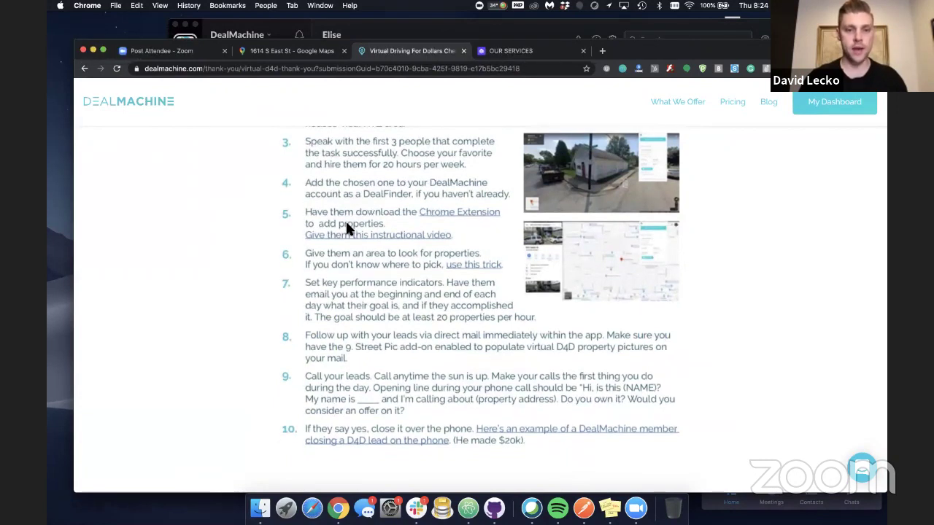
scroll(346, 226, "down", 3)
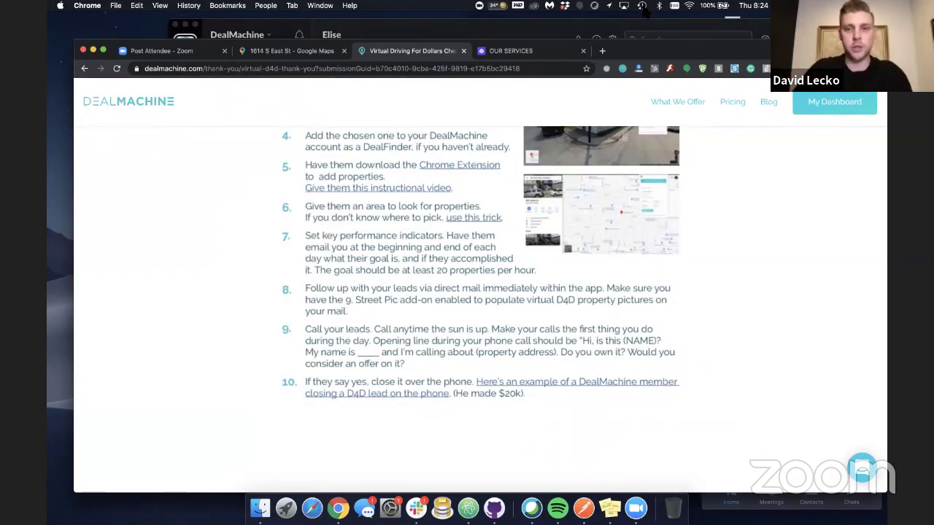
Go to dealmachine.com/chrome in a new tab and browse the Virtual Driving for Dollars extension listing
left_click(602, 51)
type("dealmachine.com")
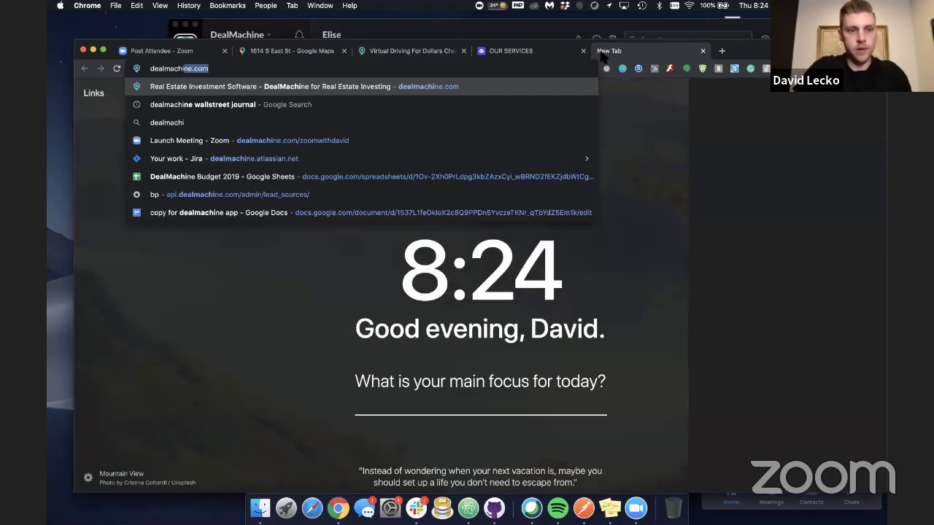
type("/chrome")
key("Return")
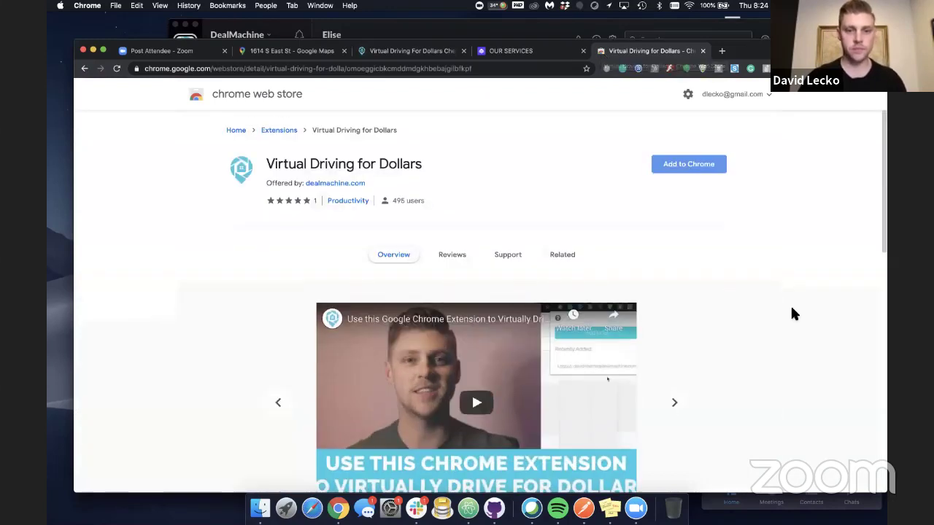
scroll(791, 306, "down", 2)
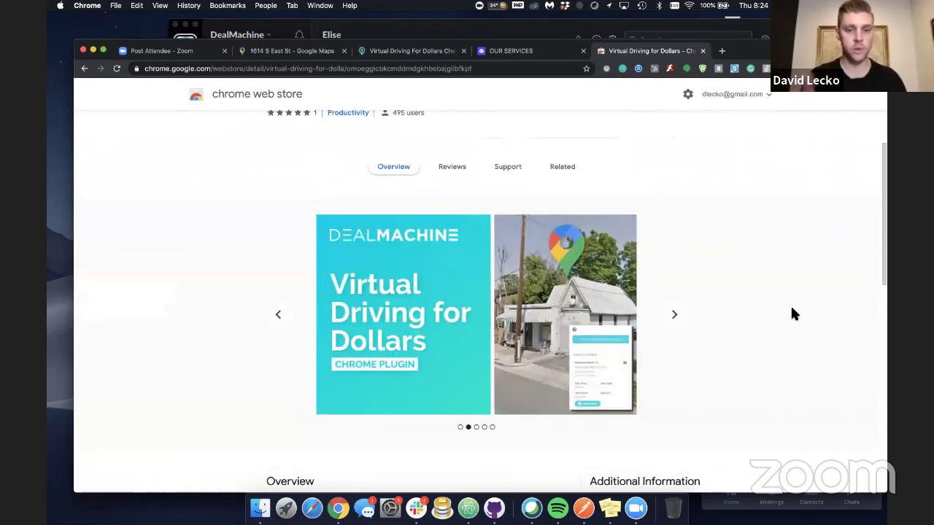
scroll(758, 348, "down", 1)
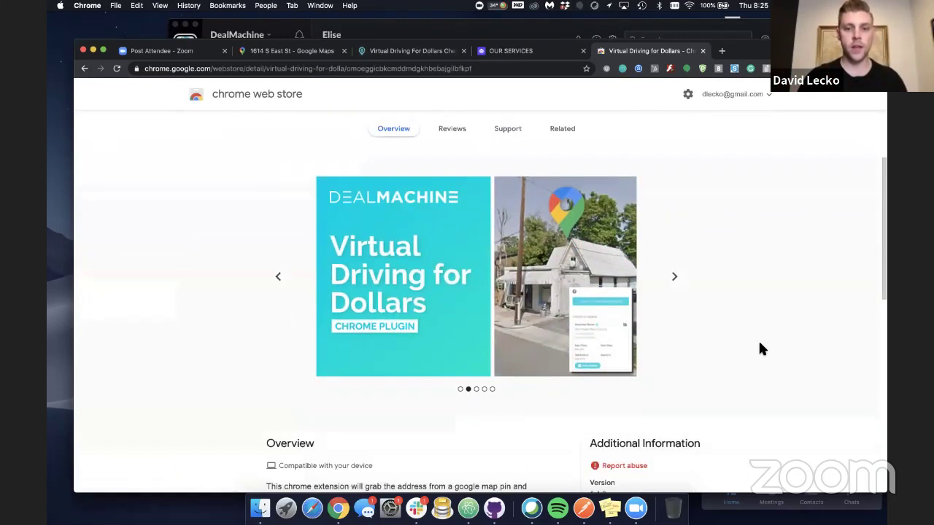
scroll(758, 349, "up", 4)
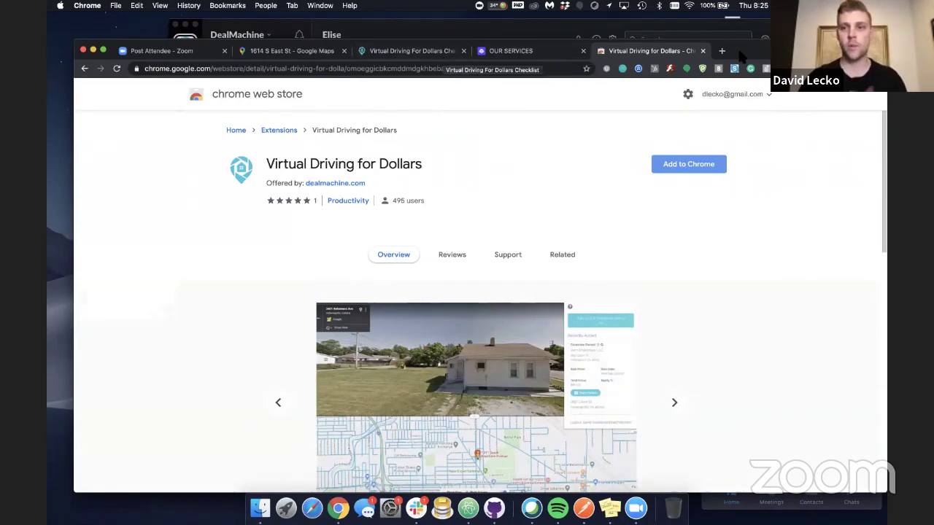
Open the DealMachine dashboard in a new browser tab
left_click(721, 51)
type("dealmachine.c")
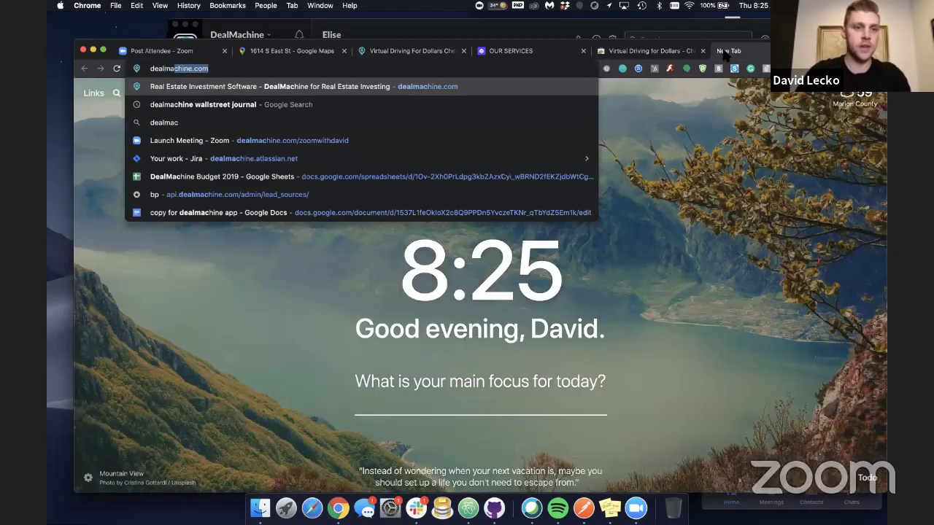
key("Return")
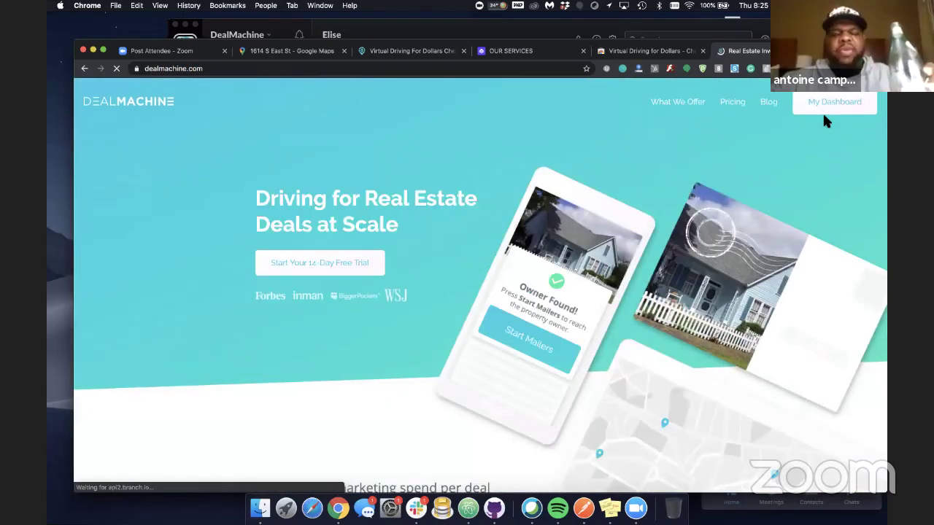
left_click(829, 109)
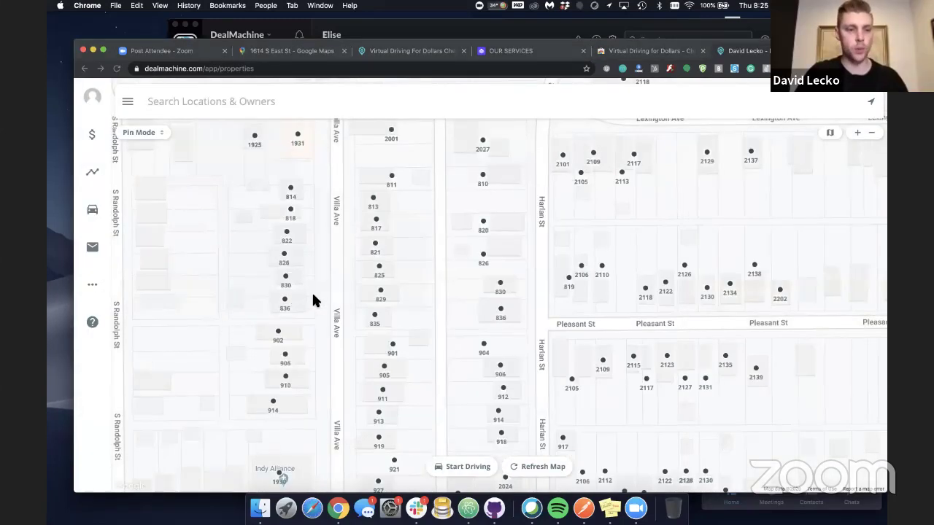
Start a team member invite from the Team page, then return to the D4D checklist
left_click(91, 284)
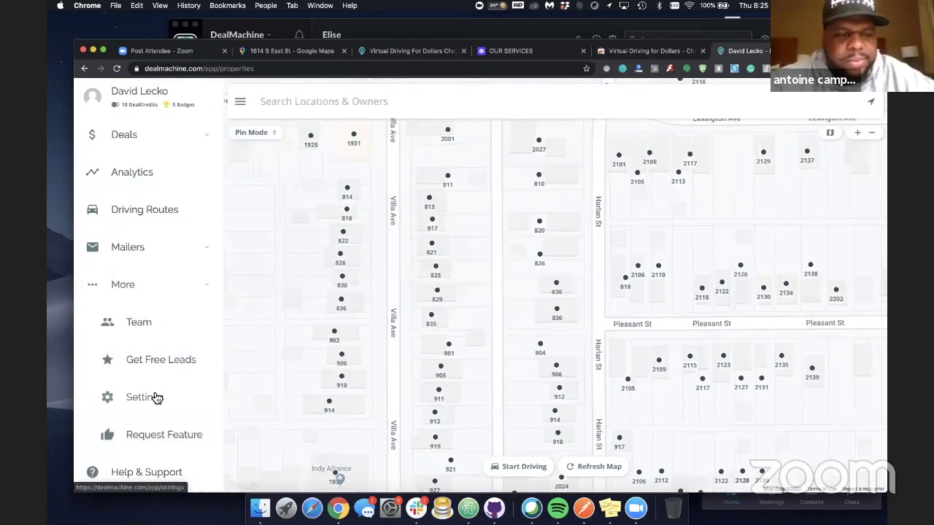
left_click(157, 322)
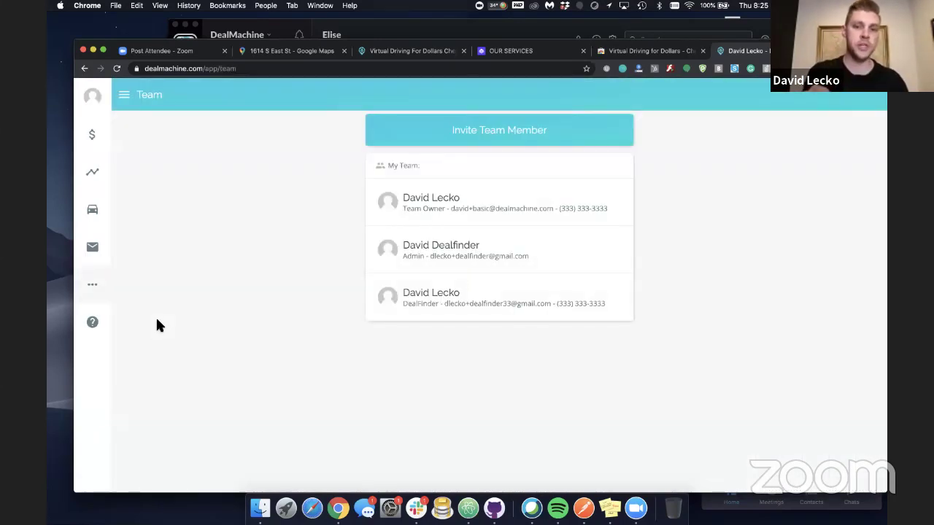
left_click(454, 143)
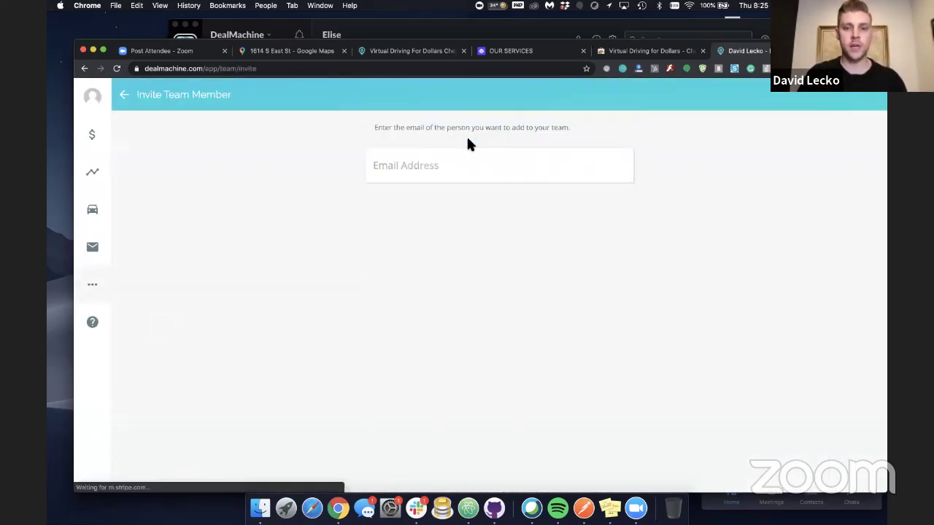
left_click(439, 169)
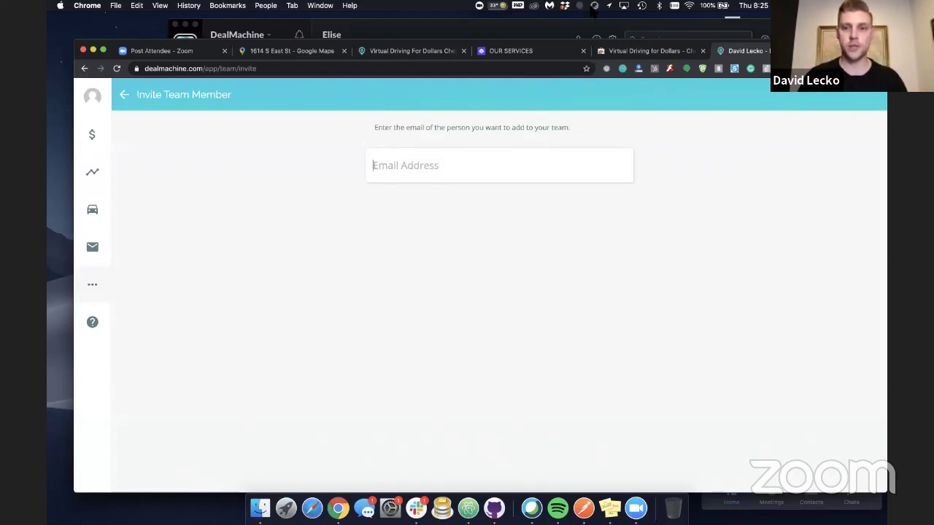
left_click(637, 57)
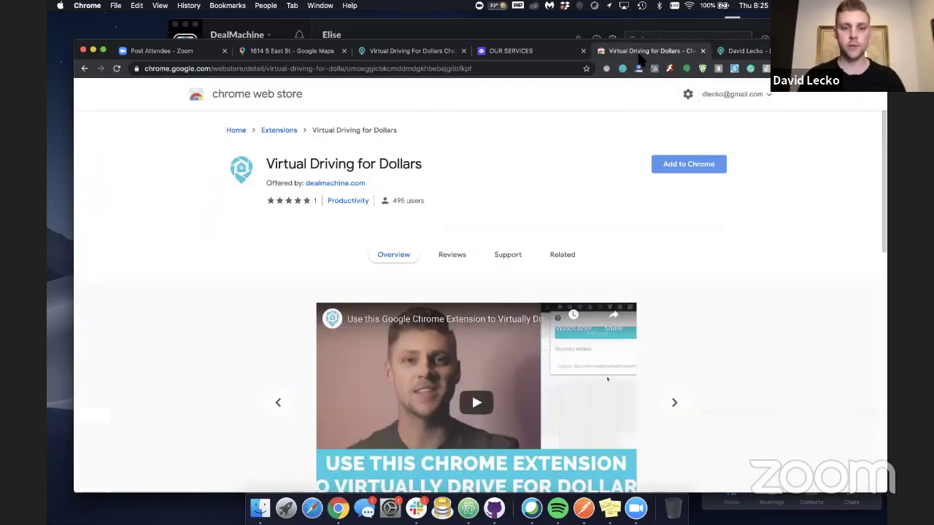
left_click(443, 52)
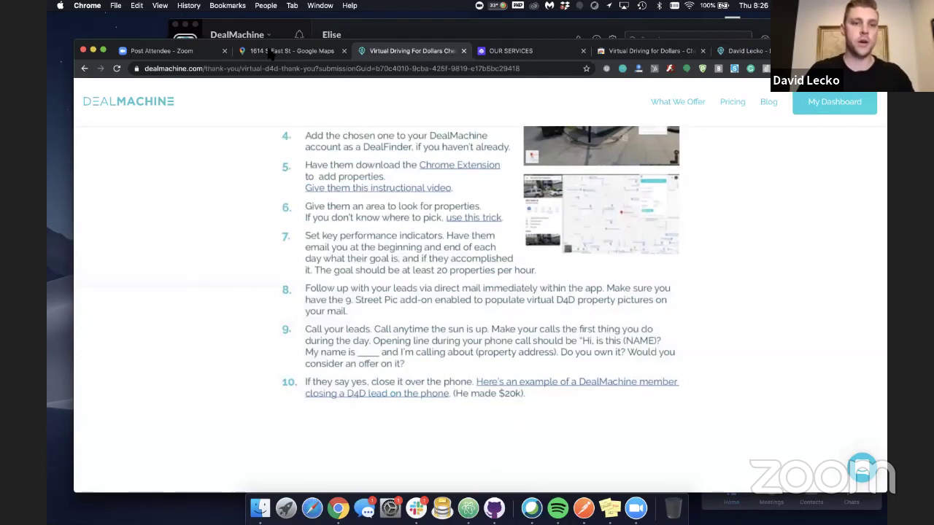
Search Google Maps for Fountain Square, Indianapolis and zoom out and back in
left_click(270, 52)
left_click(219, 93)
triple_click(220, 94)
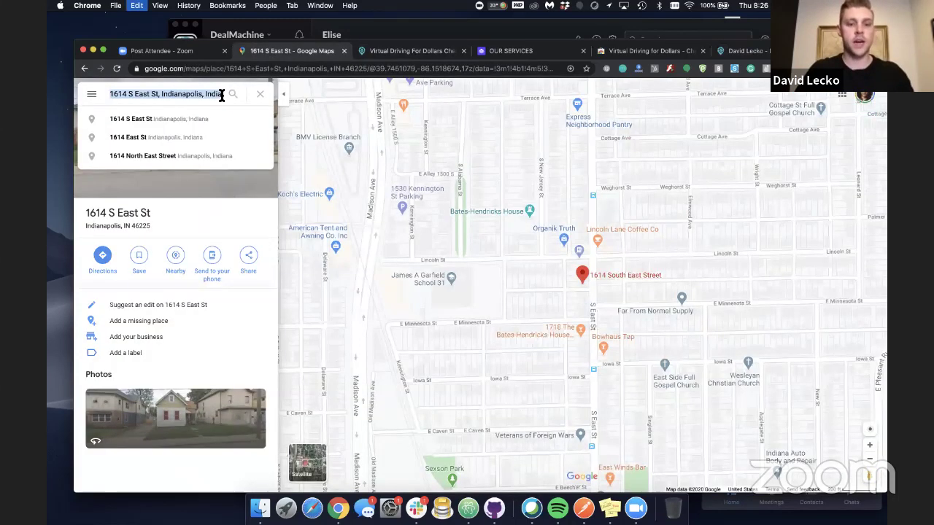
type("fountainsquare")
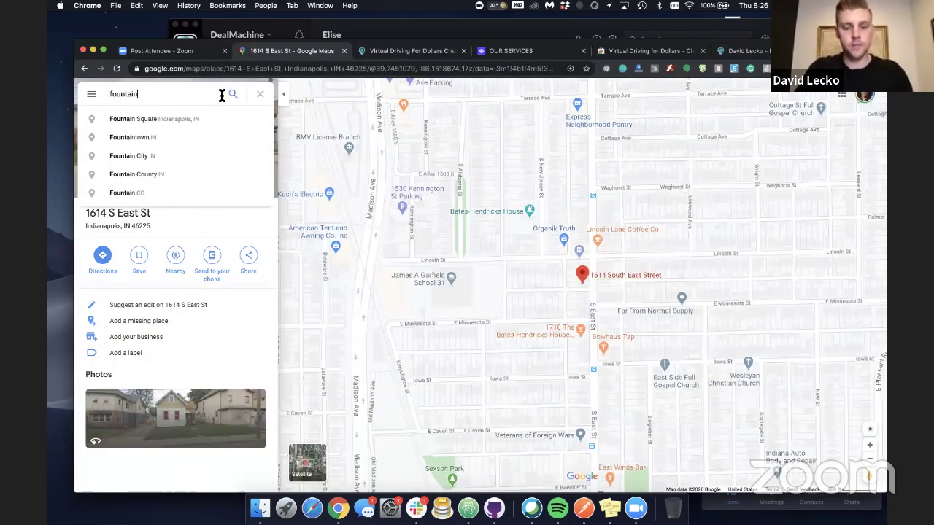
left_click(210, 118)
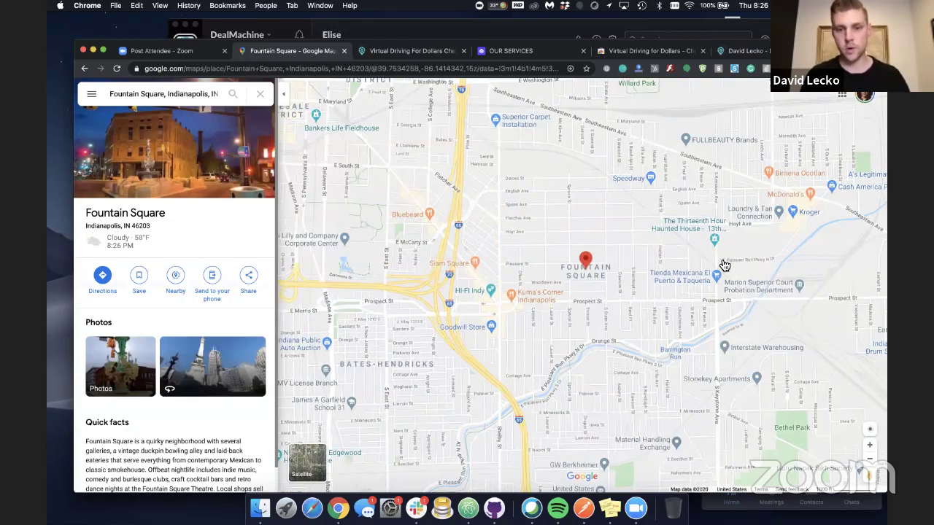
left_click(868, 460)
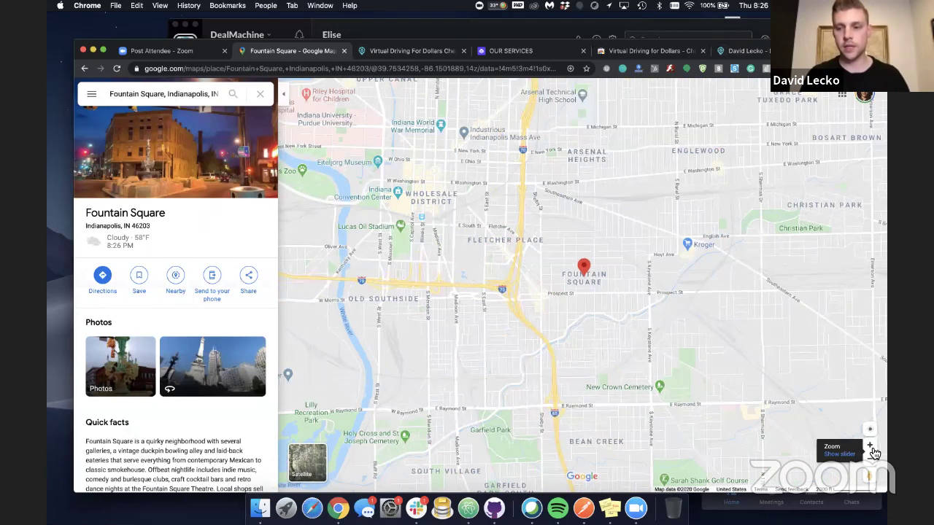
left_click(870, 448)
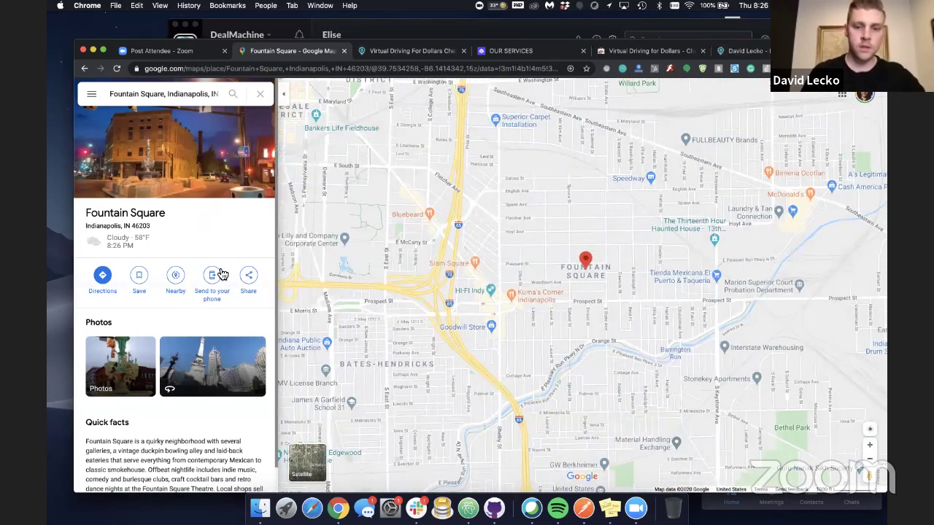
Look up the Bates-Hendricks neighbourhood on the map
left_click(205, 99)
key("super+a")
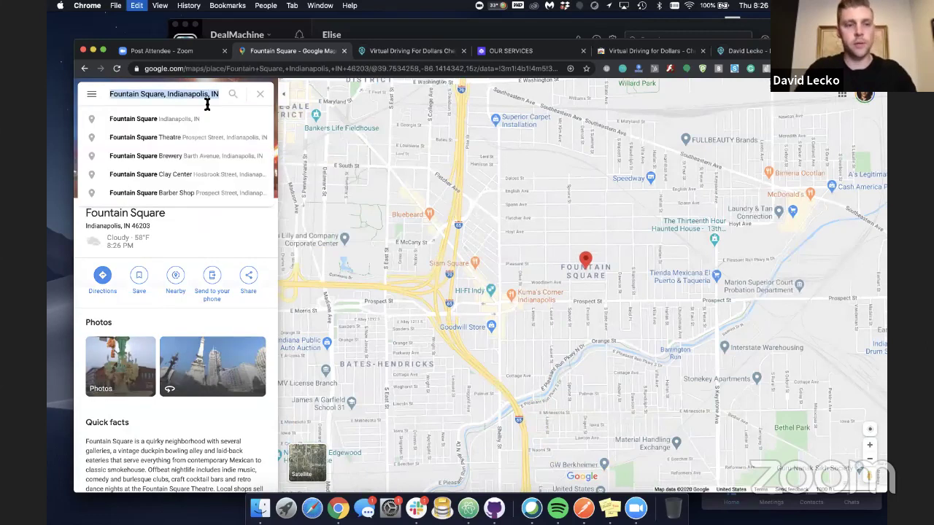
type("bates")
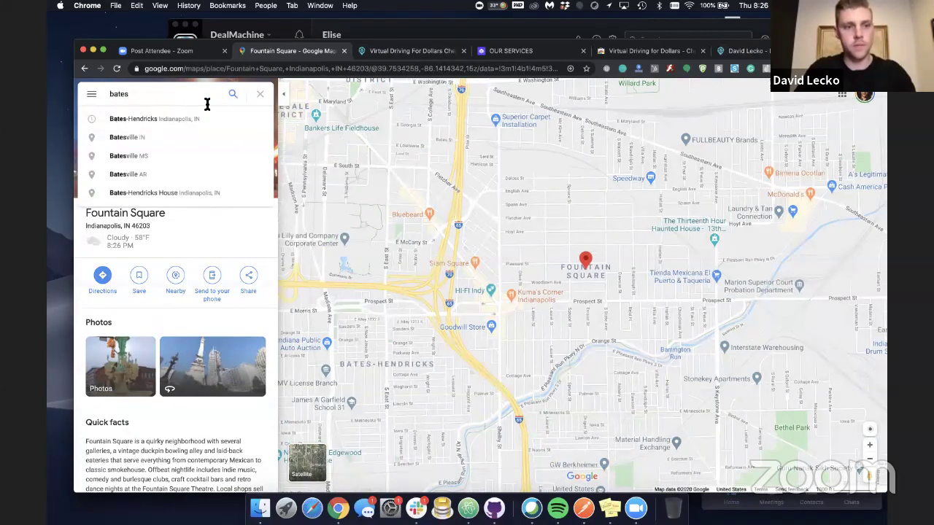
left_click(197, 117)
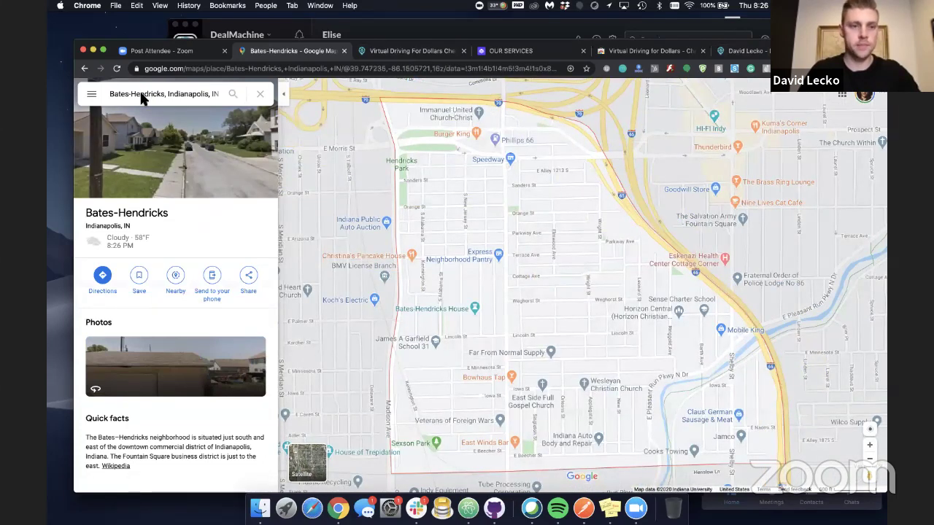
Go to the Broad Ripple neighbourhood and nudge the map view slightly
left_click(183, 92)
key("super+a")
type("br")
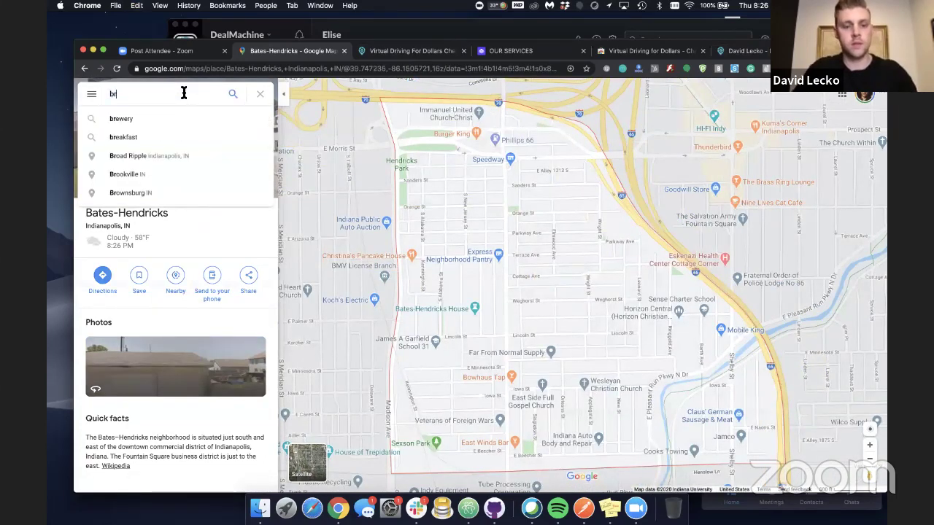
type("oad ripple")
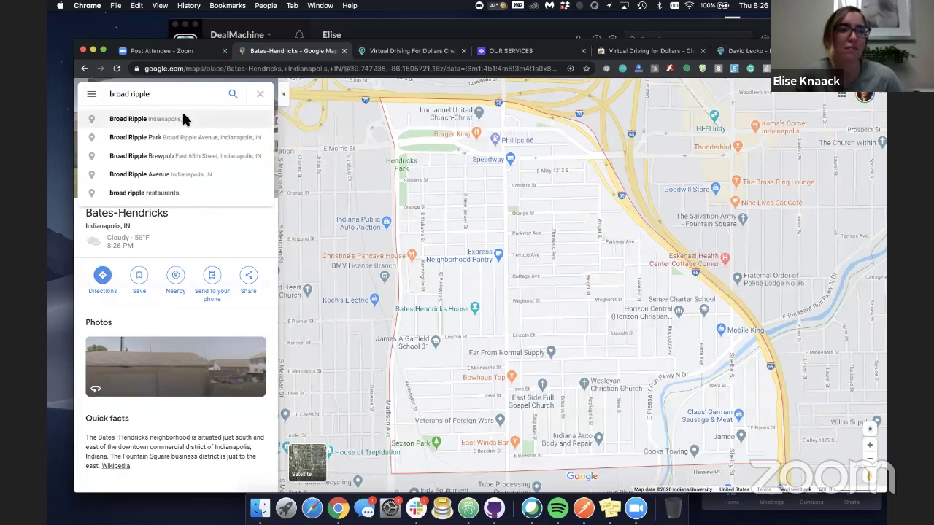
left_click(183, 119)
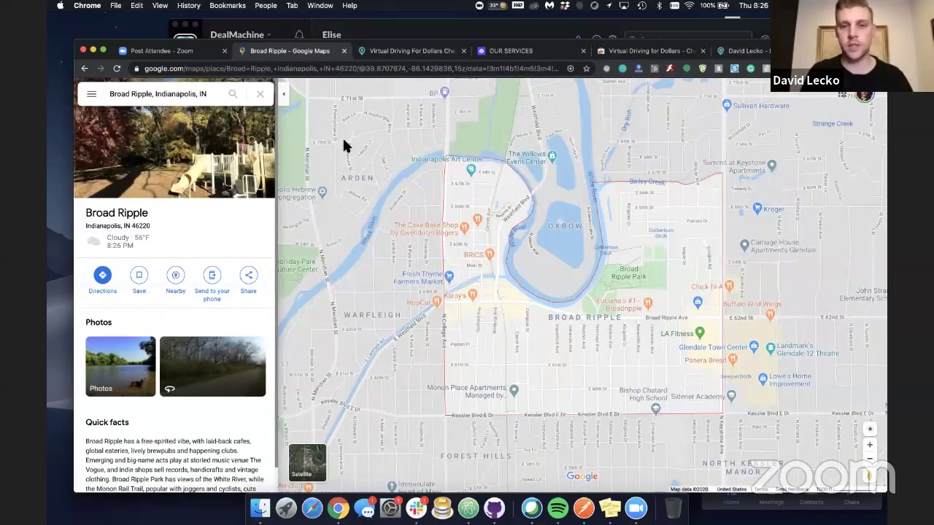
left_click_drag(727, 200, 712, 212)
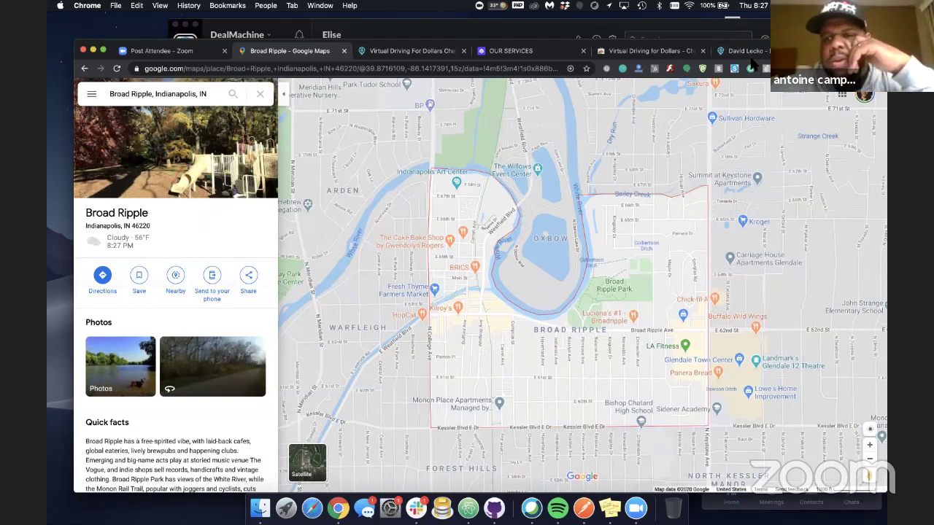
Scroll through the remaining D4D checklist steps, then move to the VA Mastery Our Services page
left_click(413, 53)
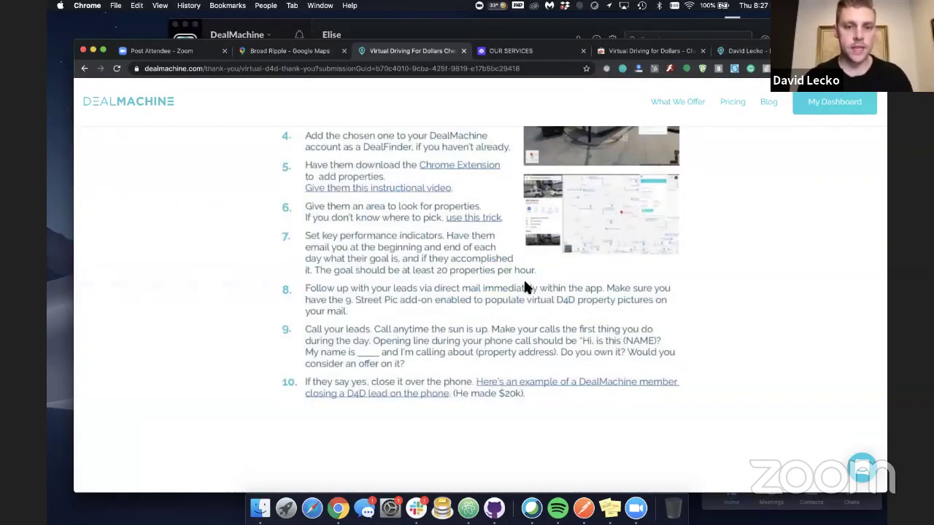
scroll(377, 156, "down", 1)
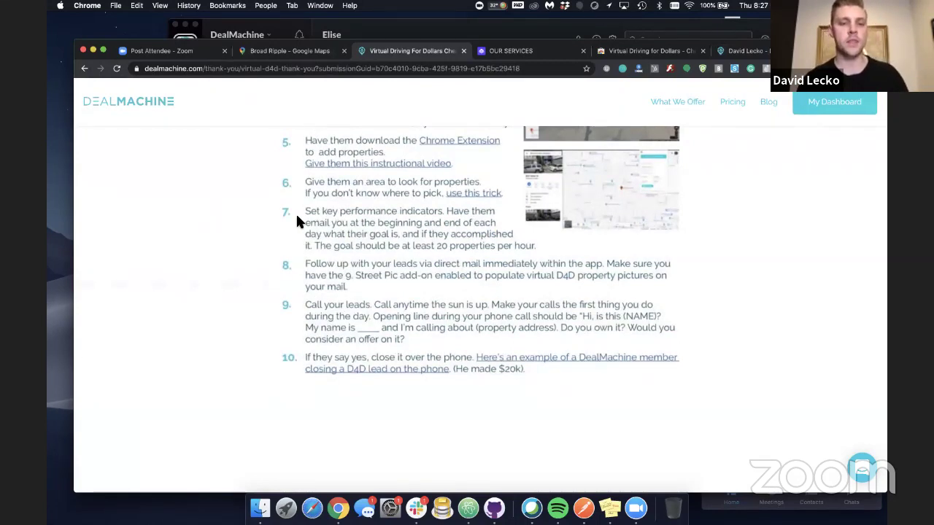
scroll(297, 217, "down", 2)
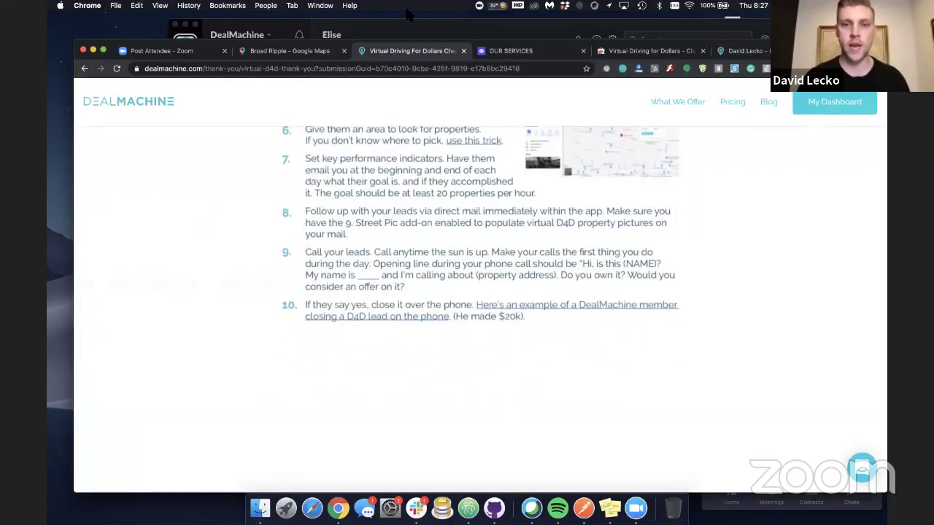
left_click(562, 52)
Review the VA cross Training, Flat Rate VA and VA Mastery cards, then go back to the D4D checklist
scroll(693, 189, "up", 3)
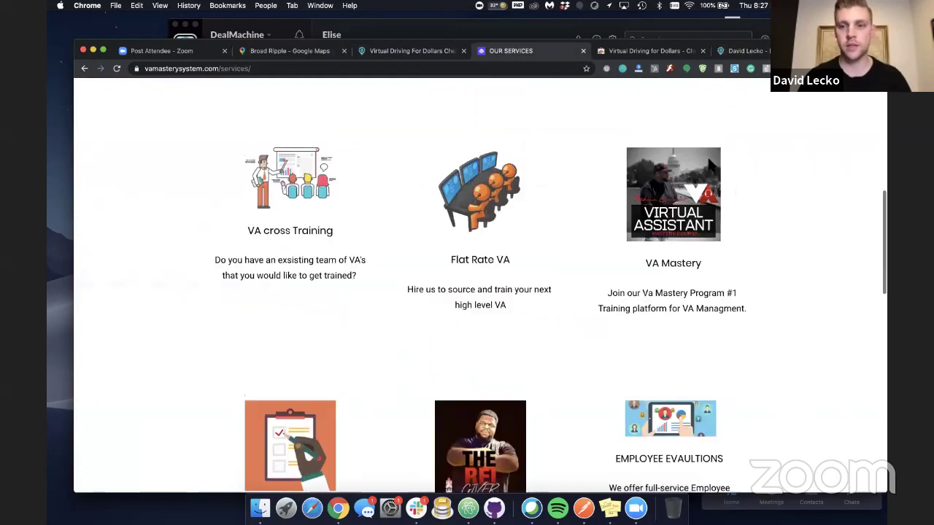
scroll(737, 211, "up", 3)
scroll(738, 214, "right", 3)
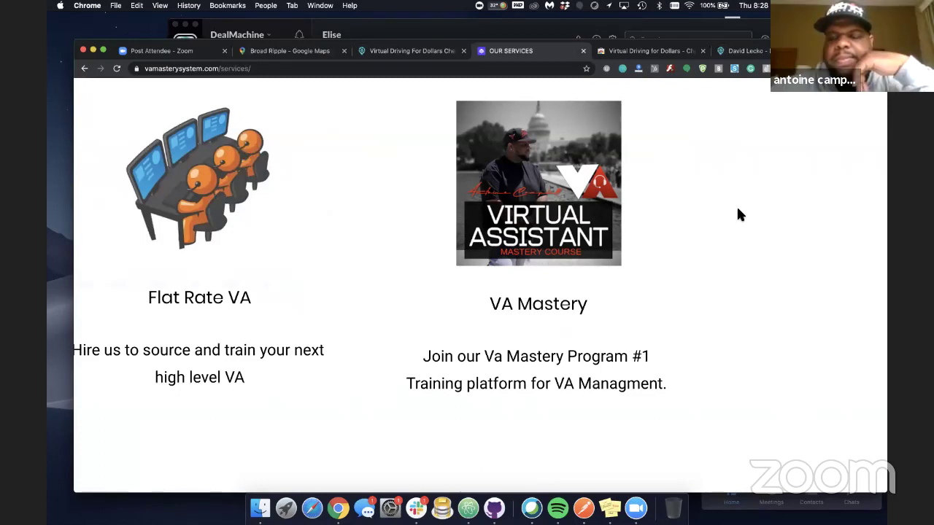
left_click(432, 55)
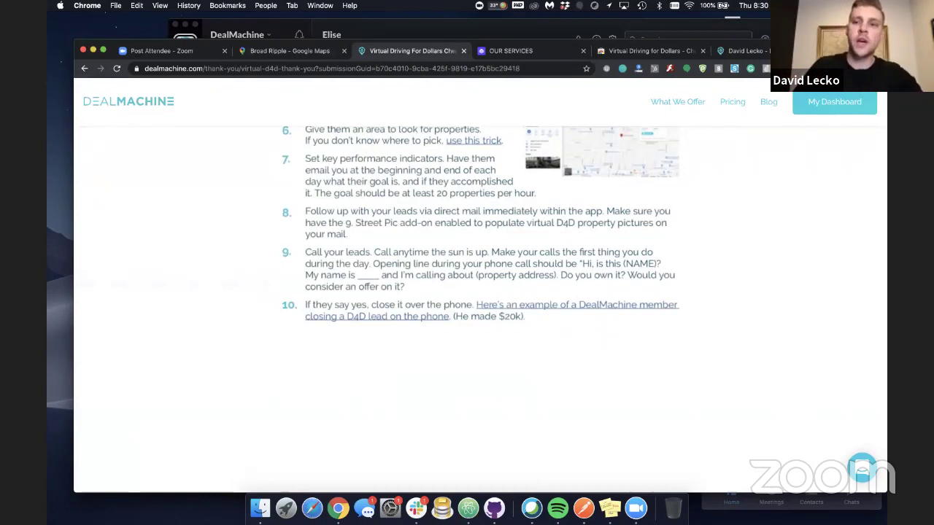
key("super+9")
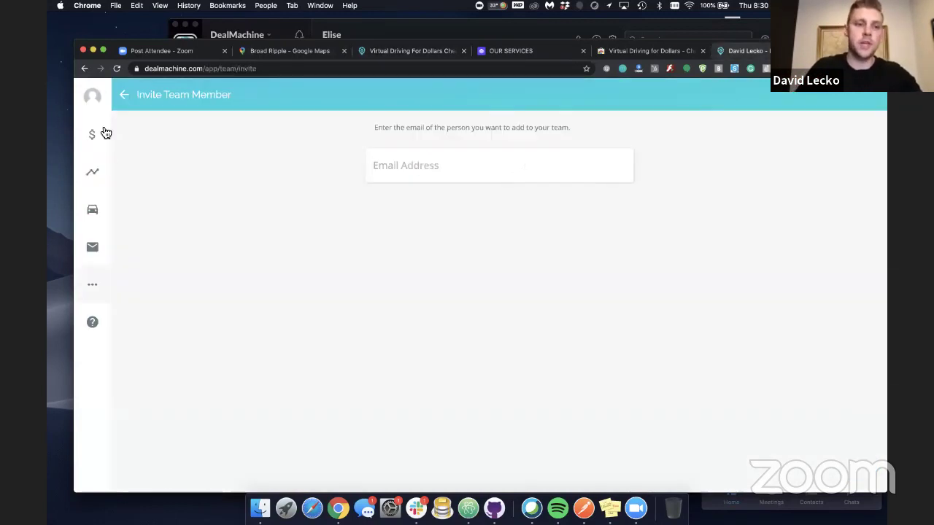
mouse_move(106, 133)
left_click(153, 215)
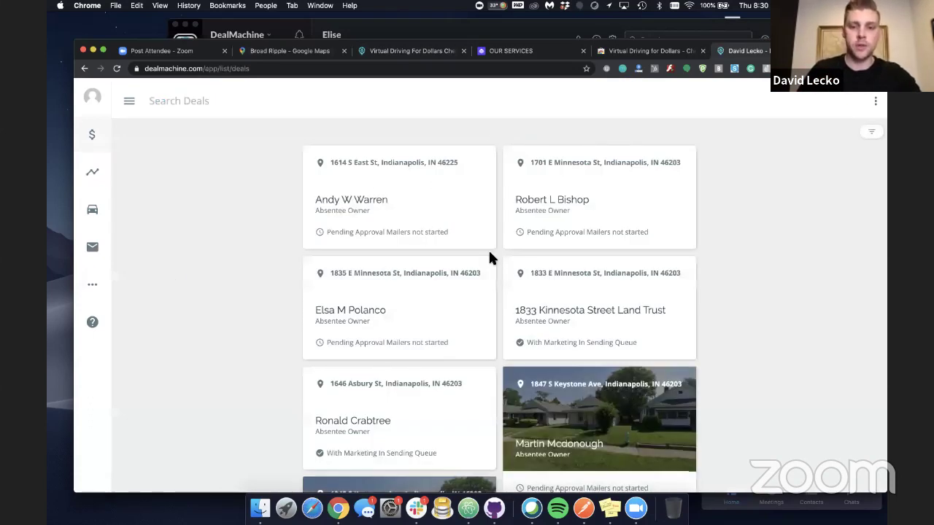
scroll(489, 257, "down", 10)
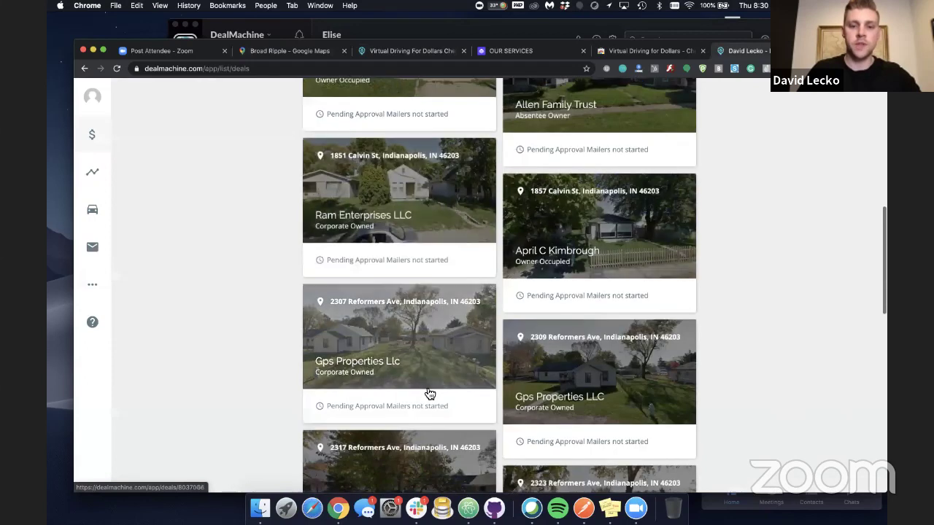
scroll(493, 253, "down", 3)
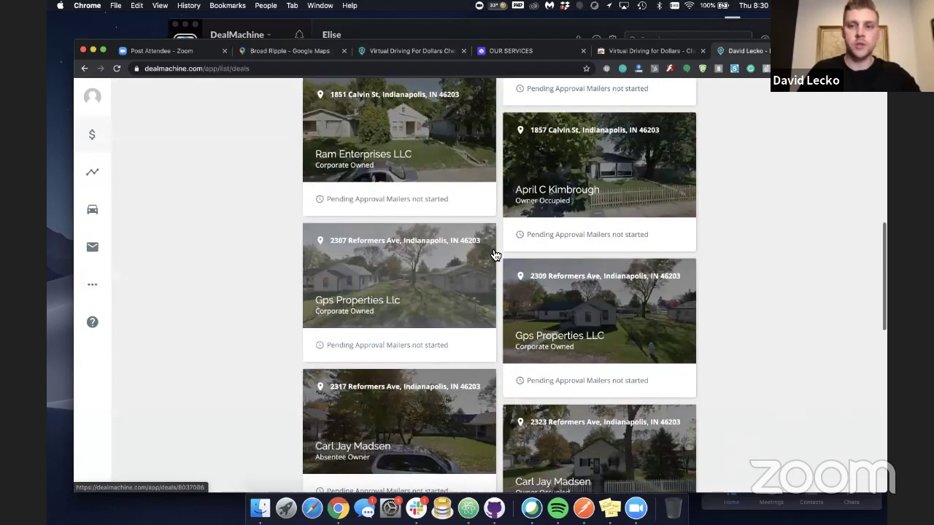
scroll(494, 254, "up", 15)
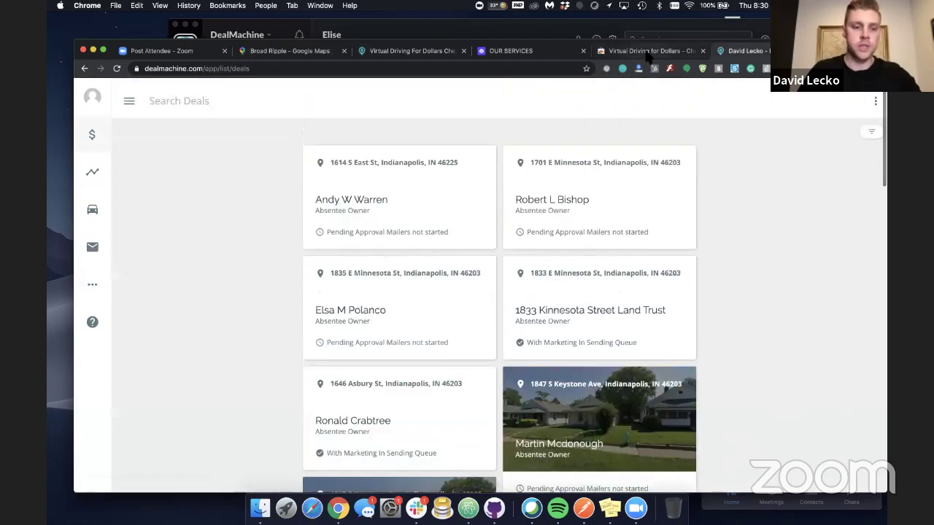
left_click(646, 56)
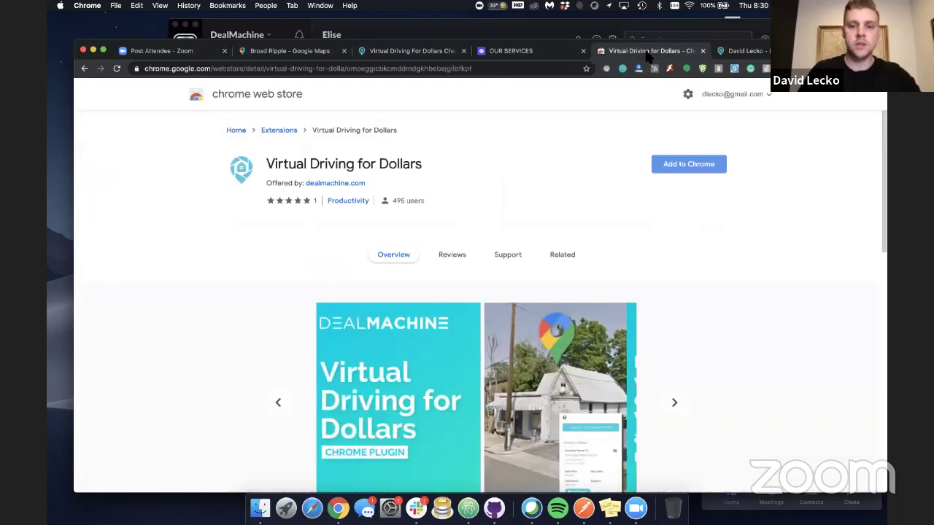
left_click(503, 52)
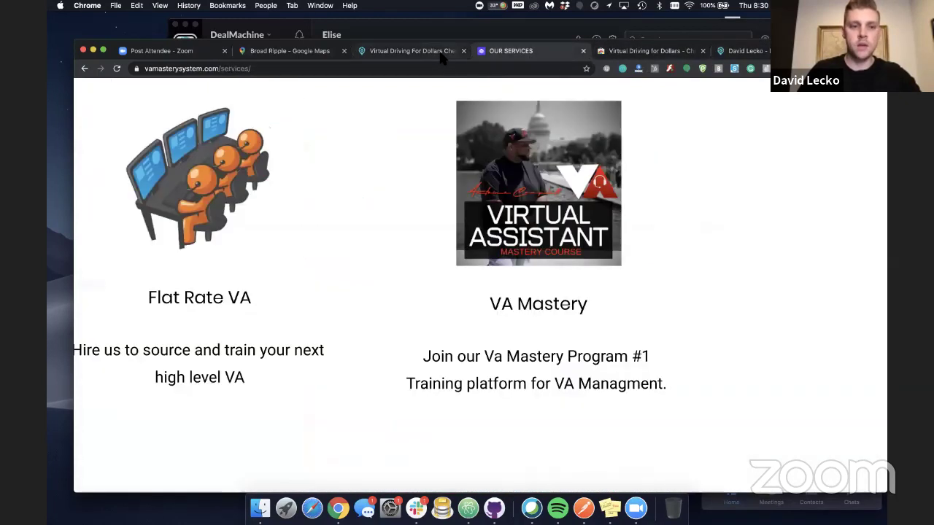
left_click(442, 53)
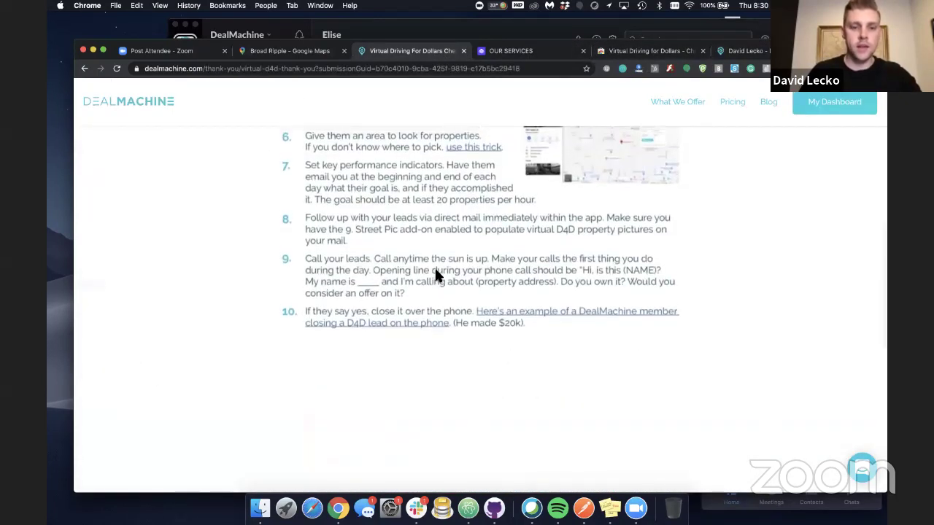
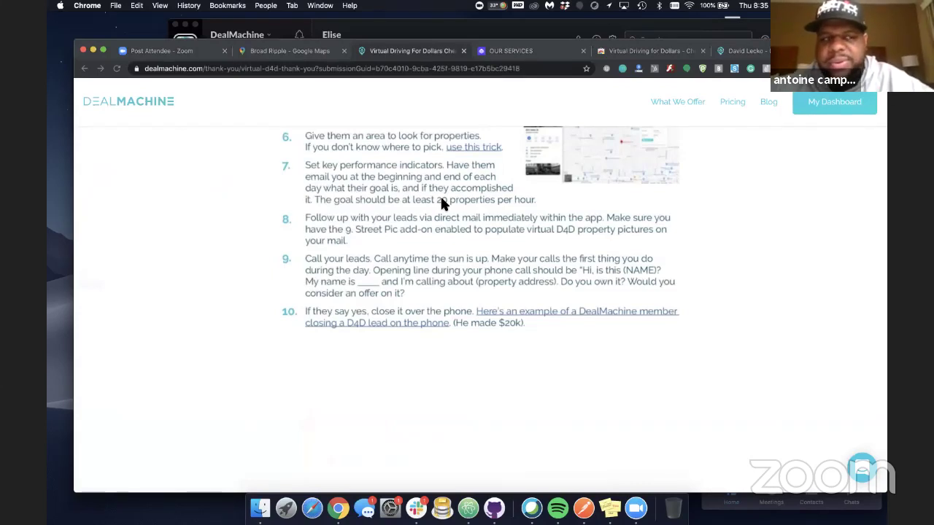
Scroll back to the top of the D4D checklist, starting at the onlinejobs.ph job post, and bring Zoom forward
scroll(440, 195, "up", 15)
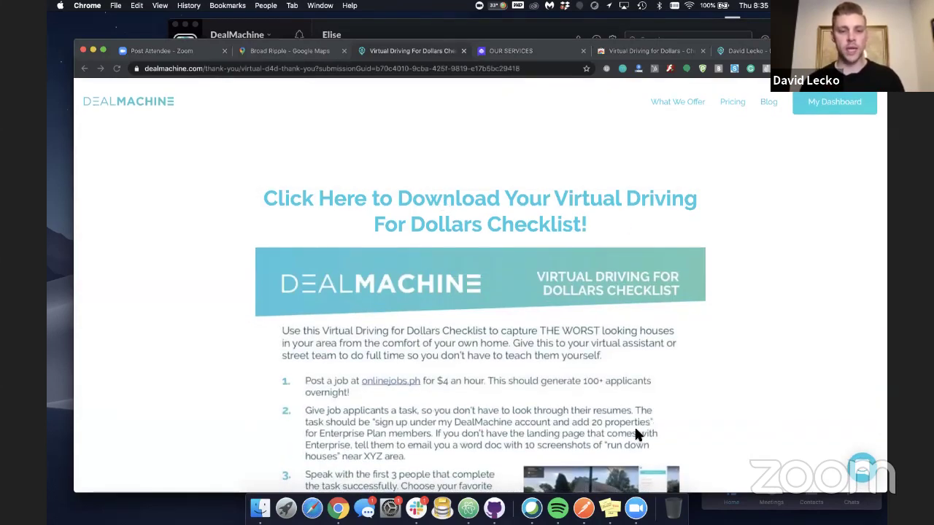
left_click(636, 508)
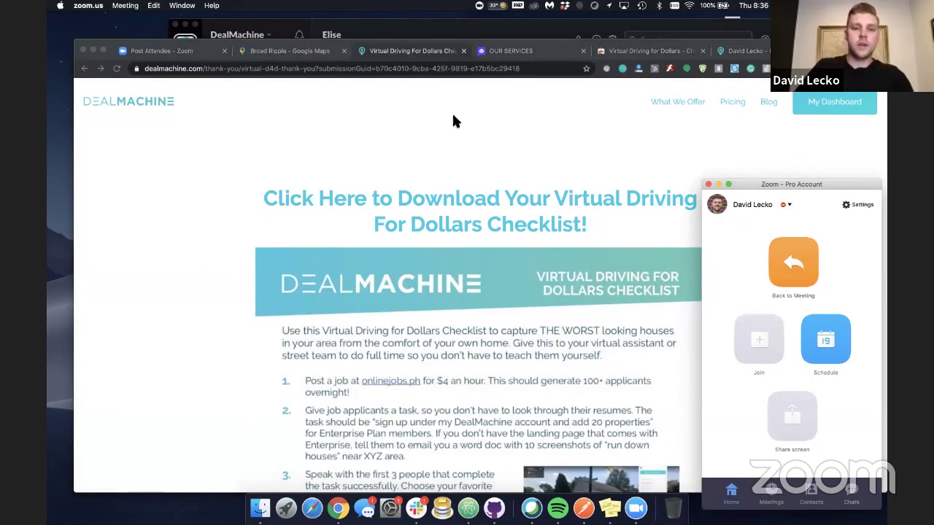
Return to the 'Virtually Driving for Dollars In 10 Steps' landing page in Chrome and pause its intro video
left_click(666, 56)
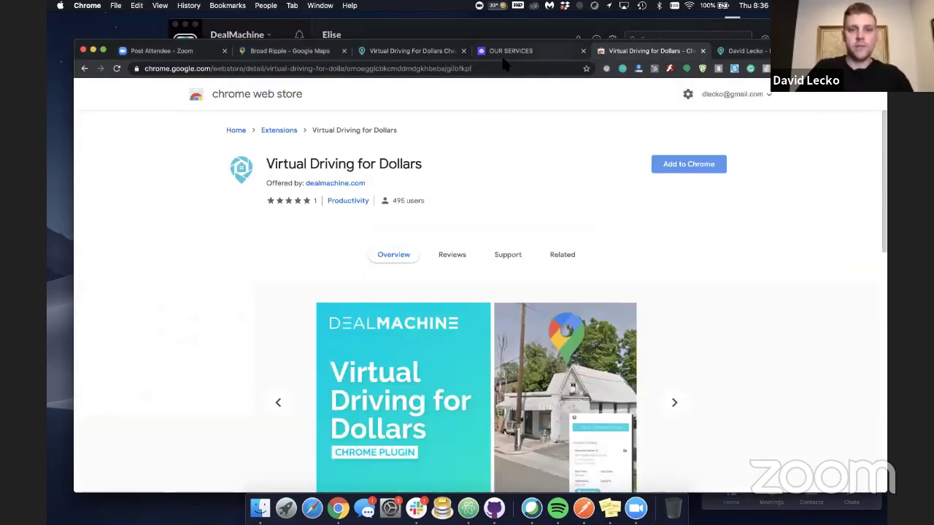
left_click(413, 55)
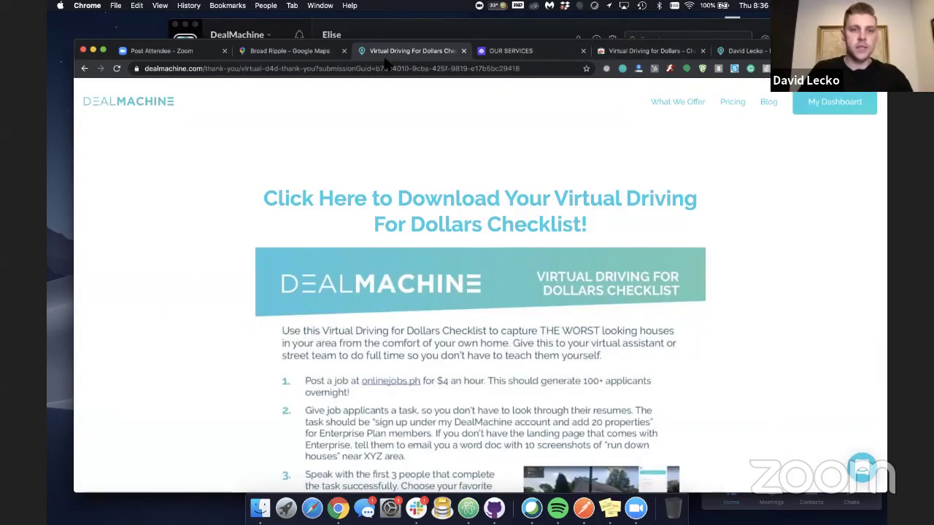
left_click(83, 69)
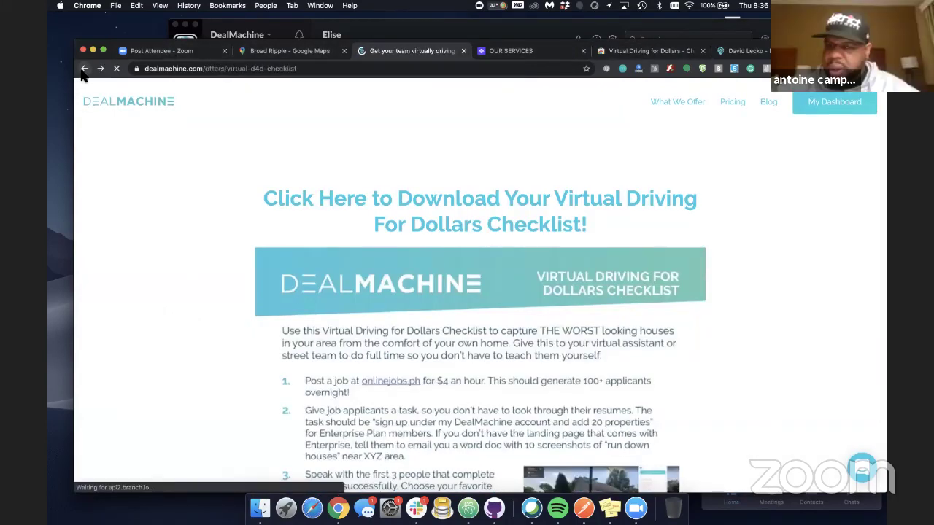
left_click(297, 68)
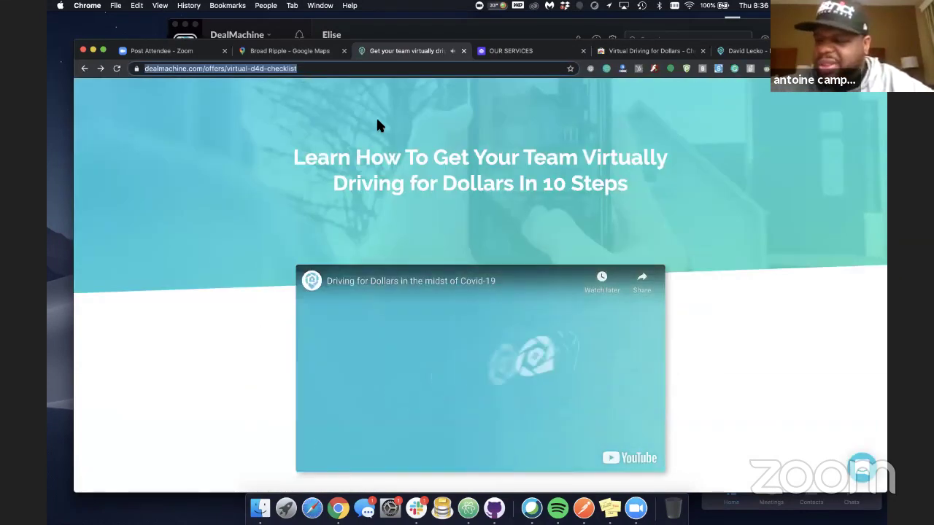
left_click(413, 344)
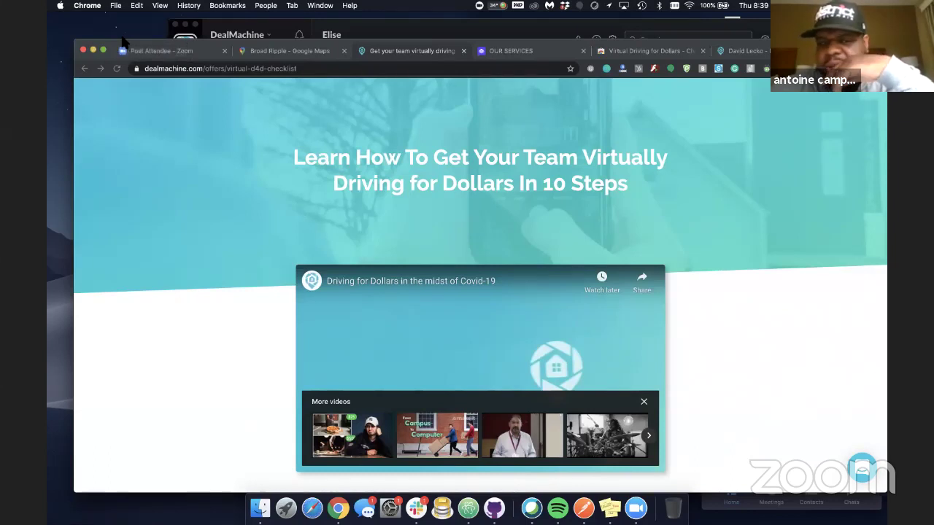
Switch to the DealMachine deals list and show the deals in Map View
left_click(765, 53)
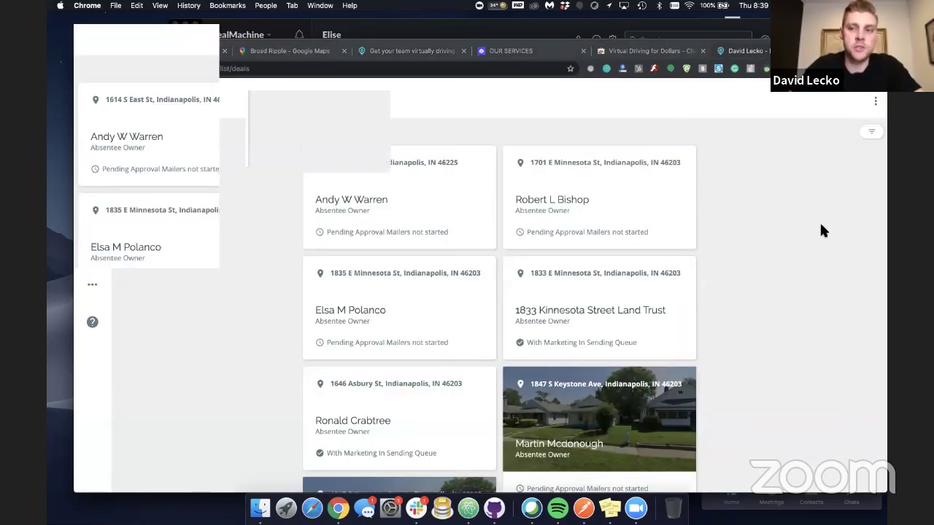
left_click(93, 135)
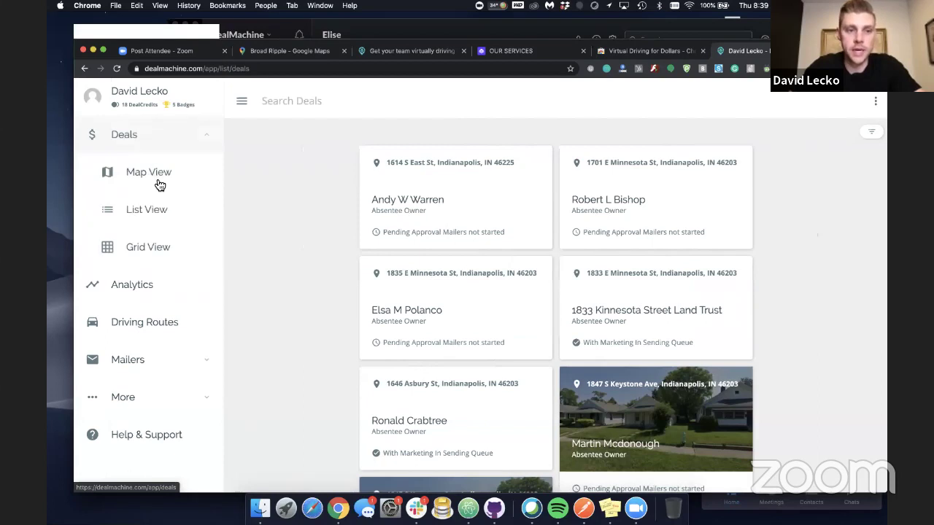
left_click(152, 172)
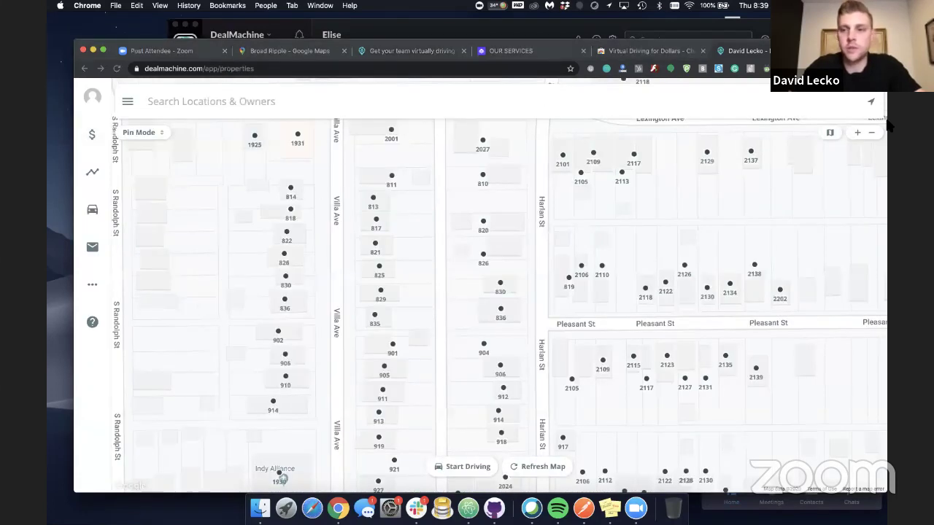
Turn on Highlight Properties in Map Options and return to the property map
left_click(829, 132)
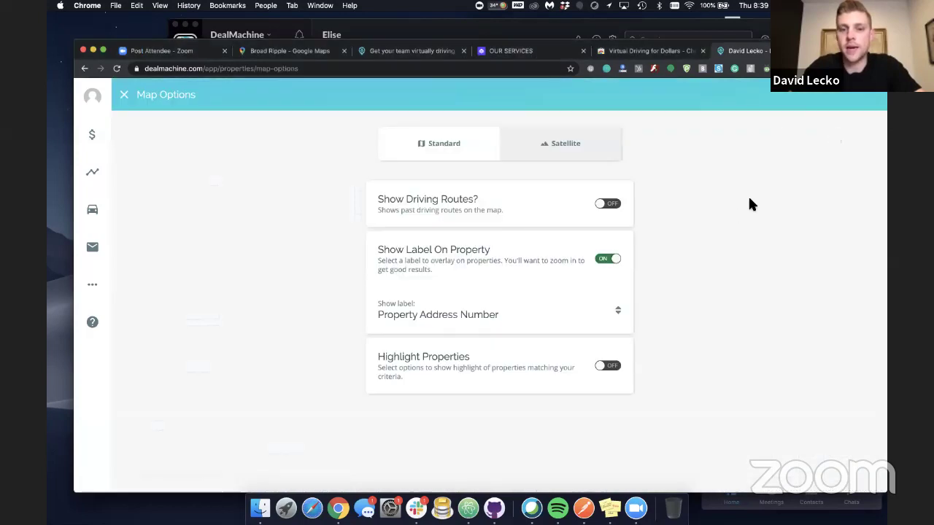
left_click(606, 366)
scroll(602, 369, "down", 3)
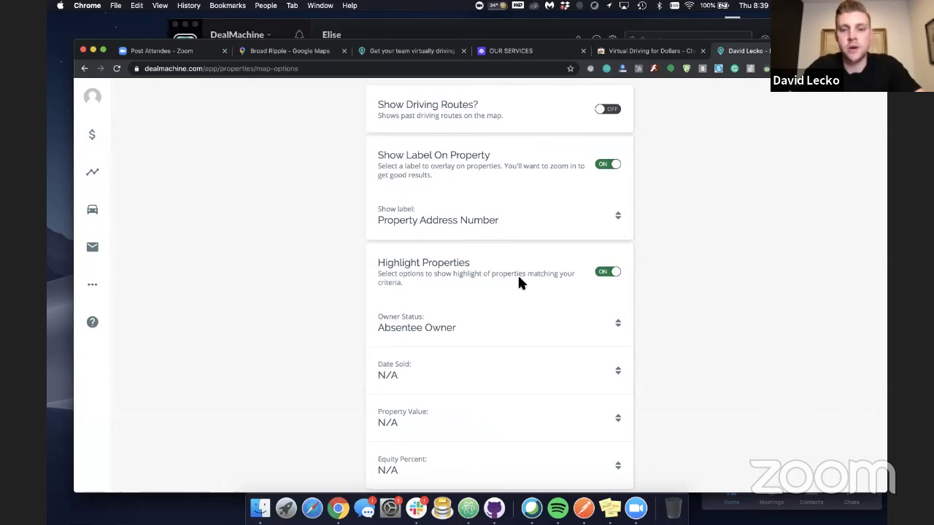
scroll(250, 155, "up", 3)
left_click(124, 97)
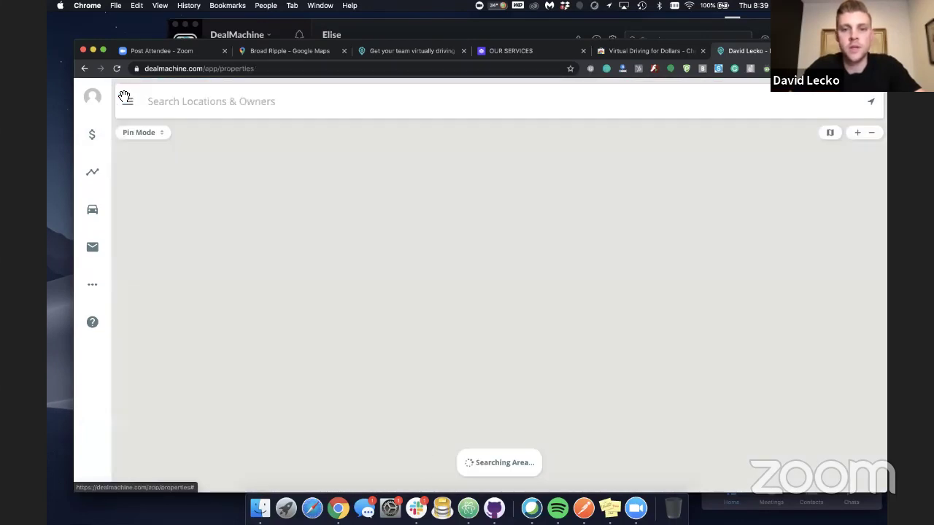